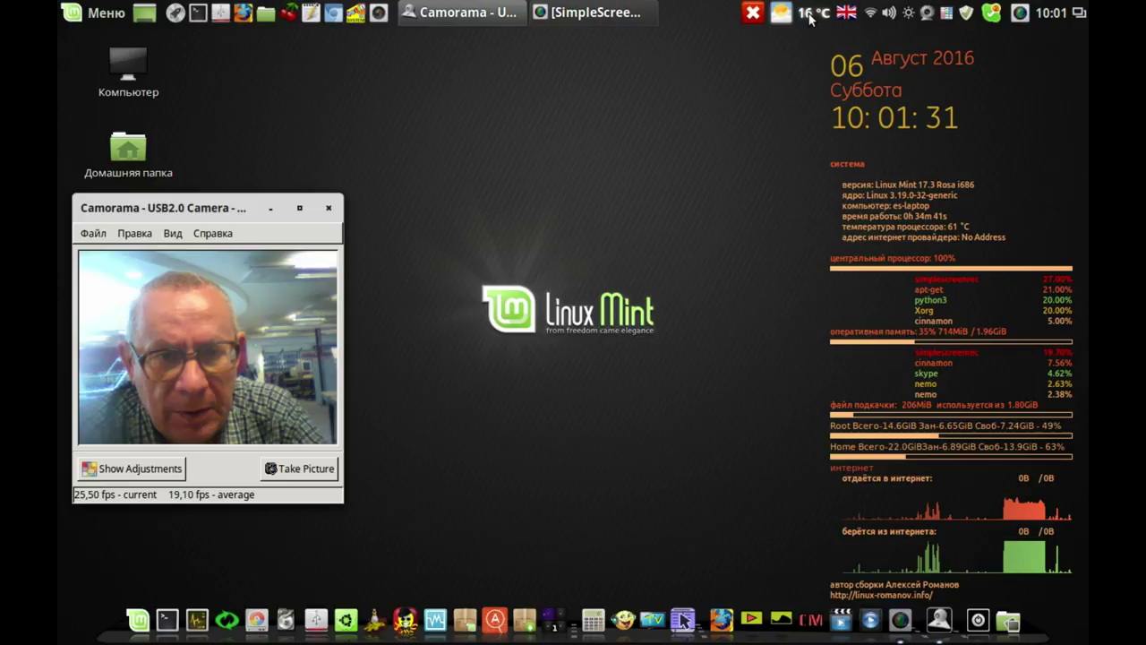
Step: Check the About information of the weather applet on the panel and close it
right_click(810, 14)
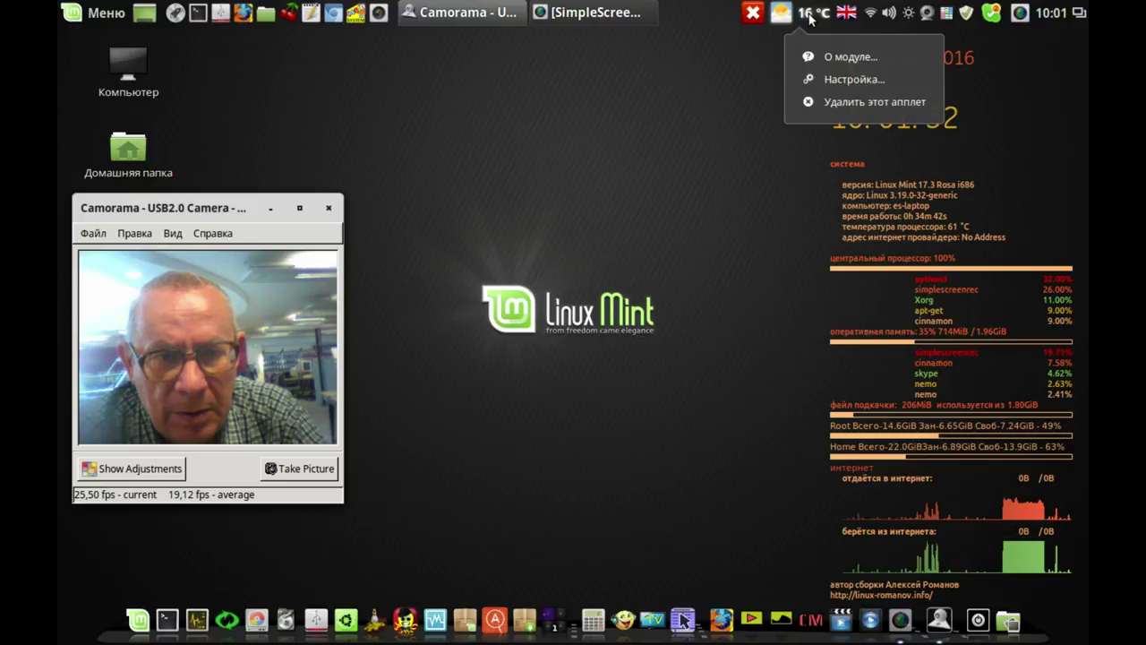
click(855, 55)
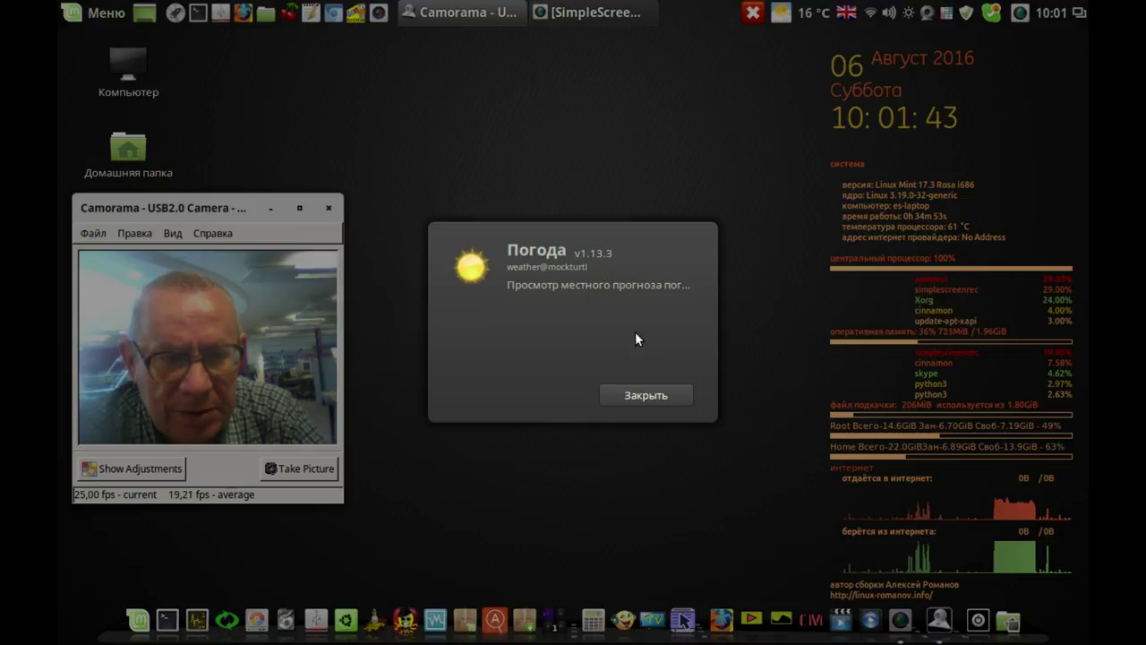
click(636, 392)
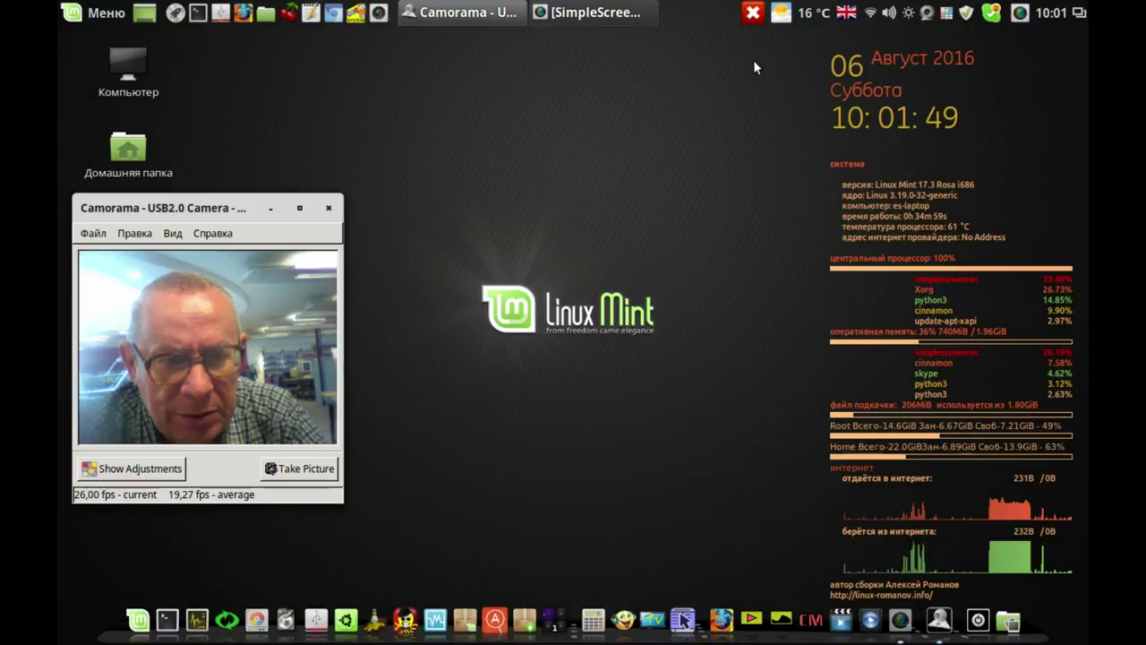
Step: Open the panel's applet manager and permanently uninstall the Погода applet (weather@mockturtl)
right_click(699, 5)
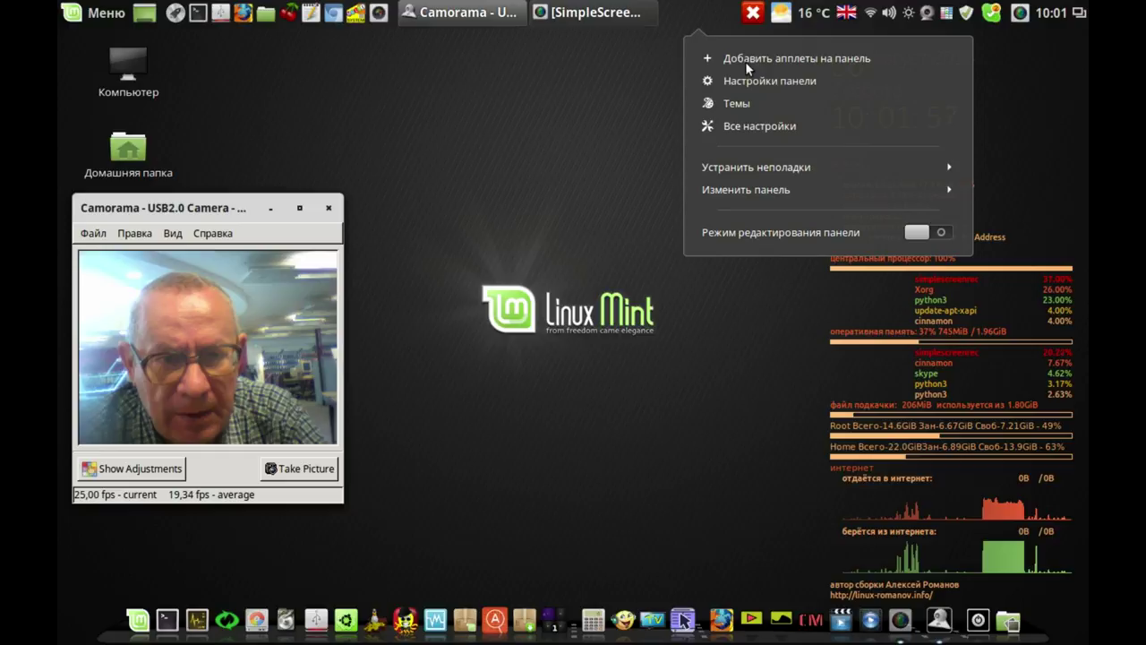
click(533, 201)
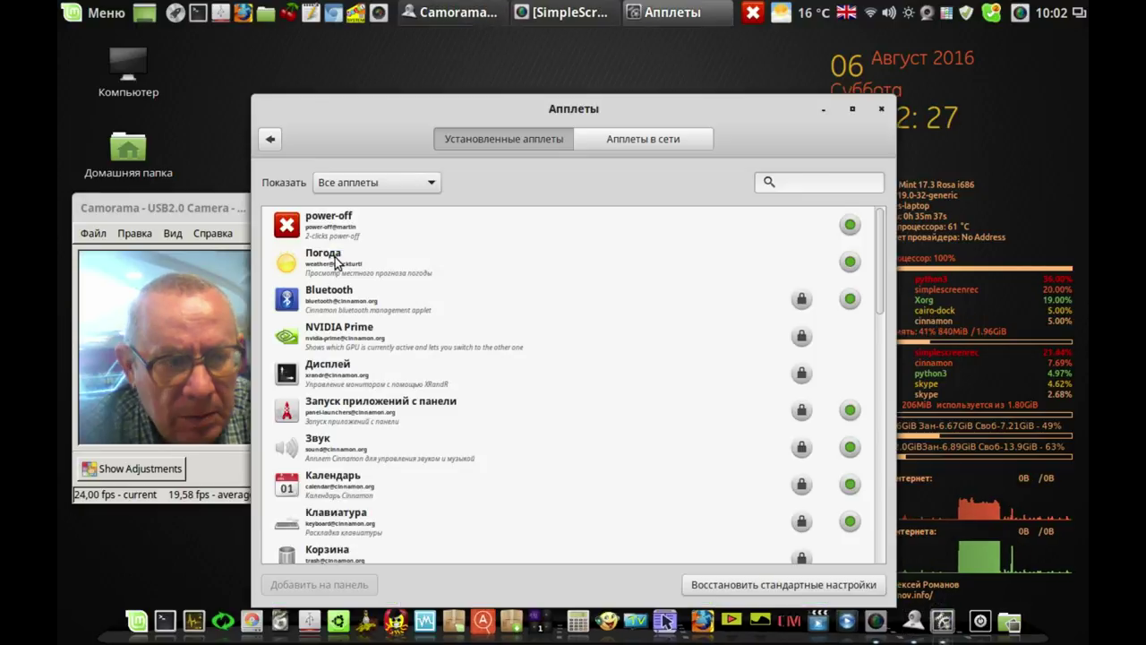
click(335, 257)
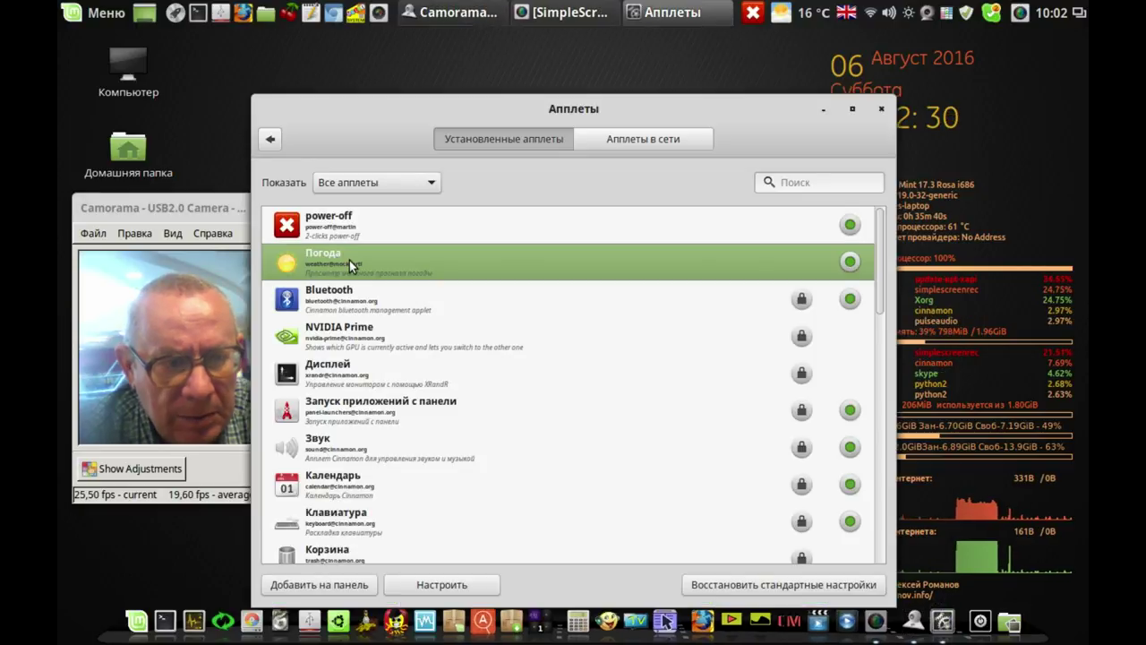
right_click(349, 259)
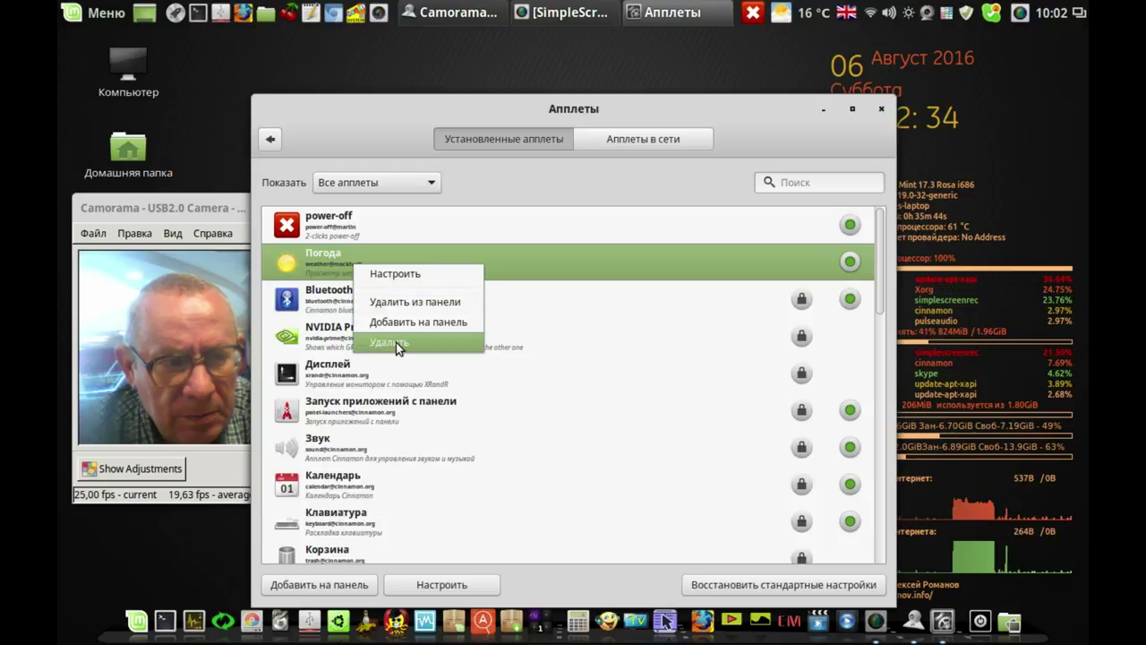
click(396, 342)
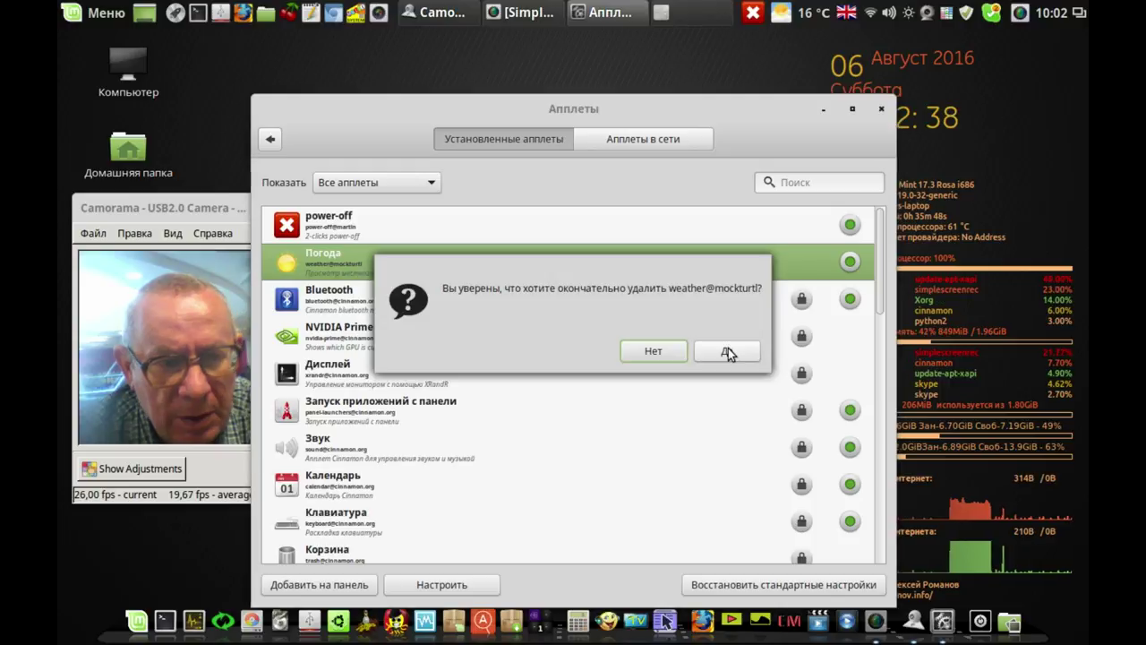
click(728, 351)
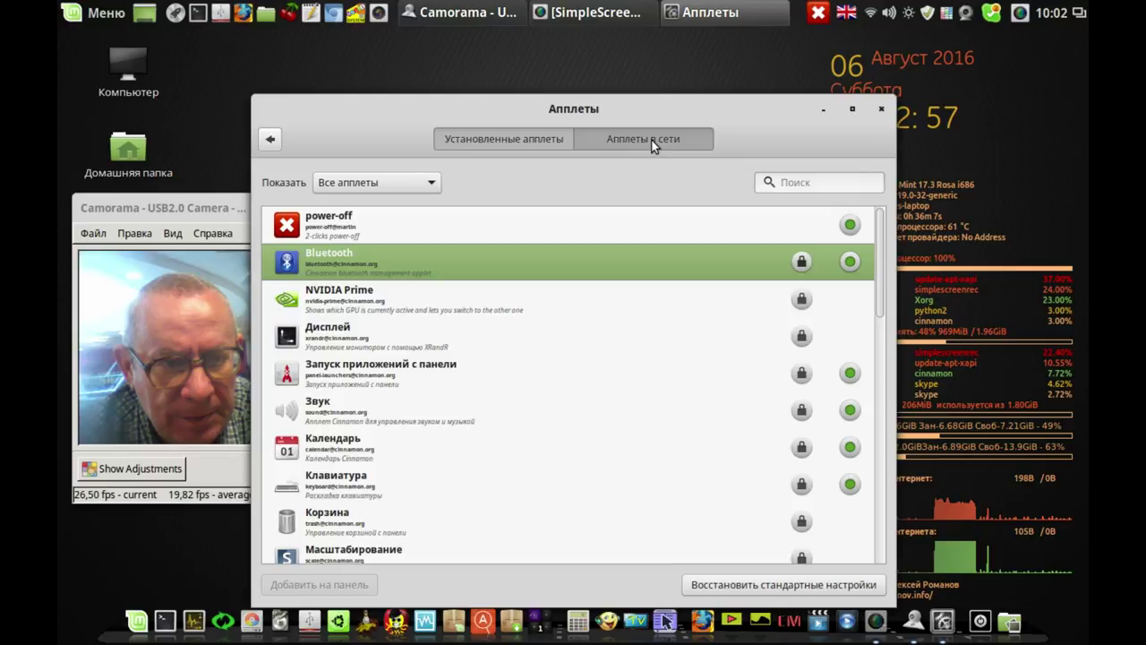
Step: Refresh the list of online applets and install the Weather applet (weather@mockturtl)
drag(651, 138, 801, 47)
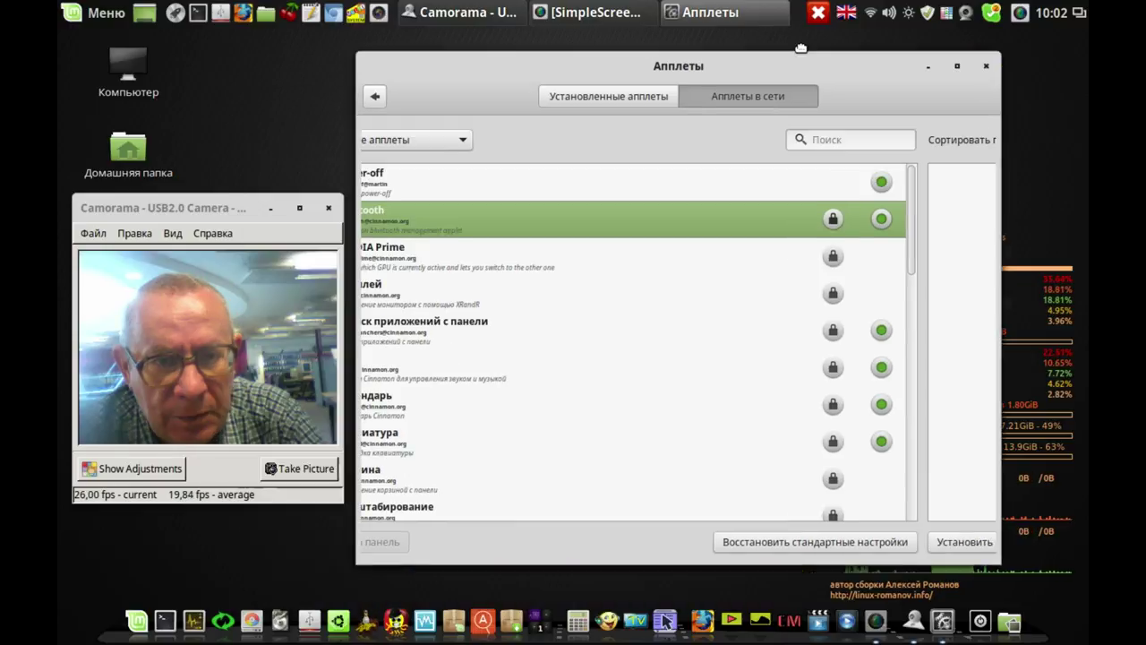
drag(800, 47, 799, 37)
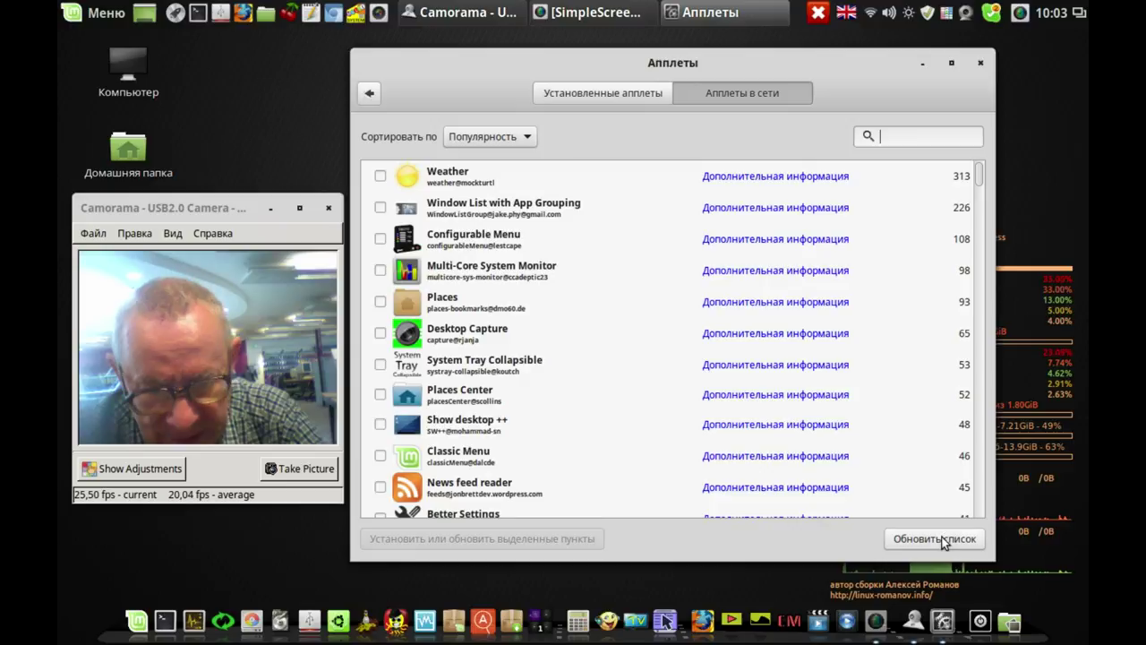
click(942, 540)
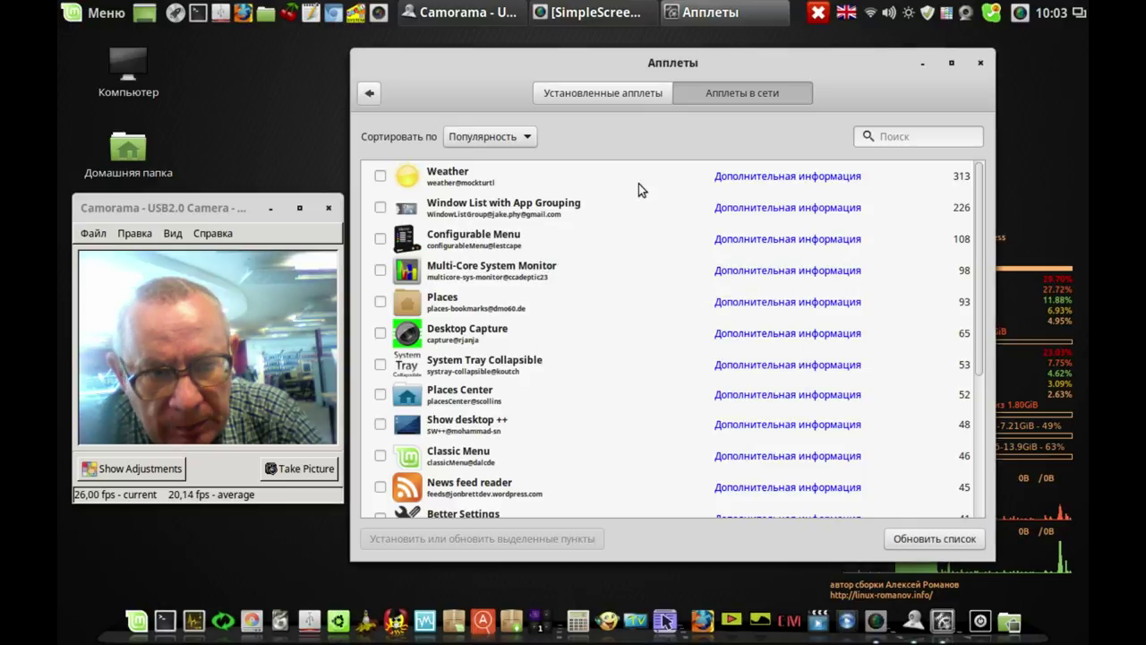
click(380, 177)
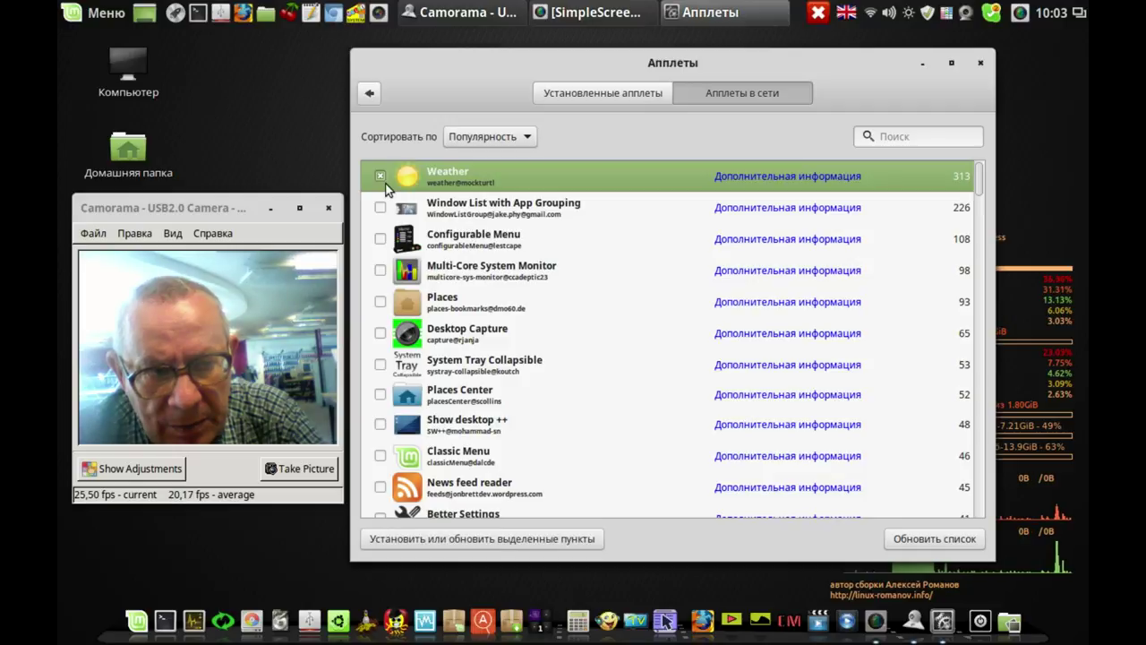
click(545, 537)
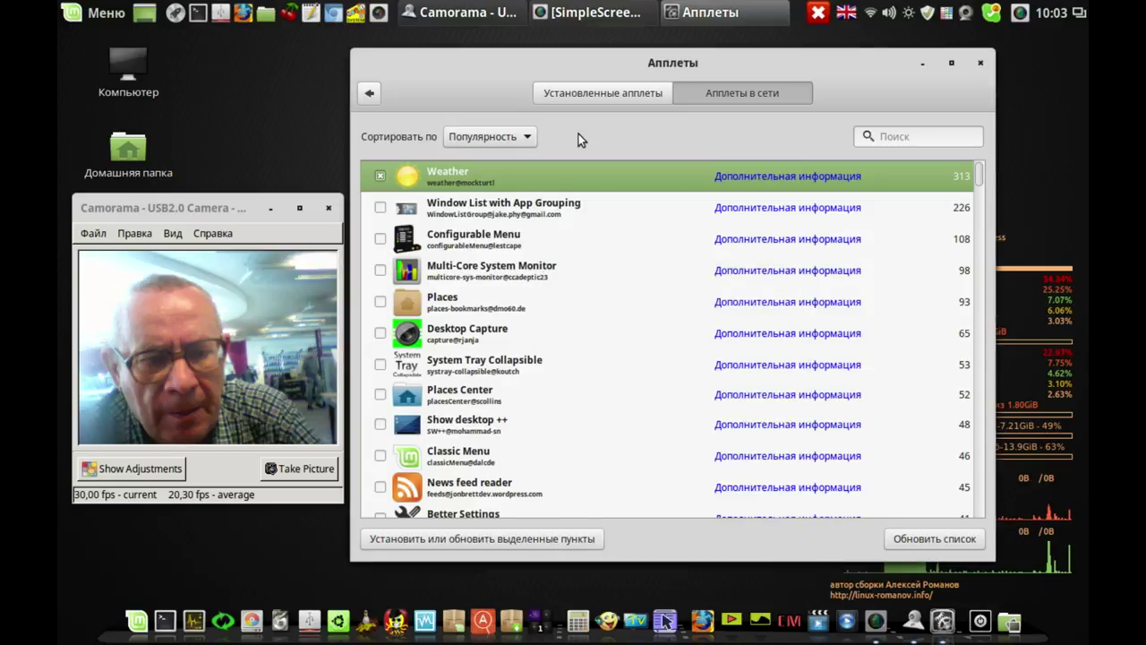
Step: Add the installed Погода applet to the panel and close the applet manager
click(606, 93)
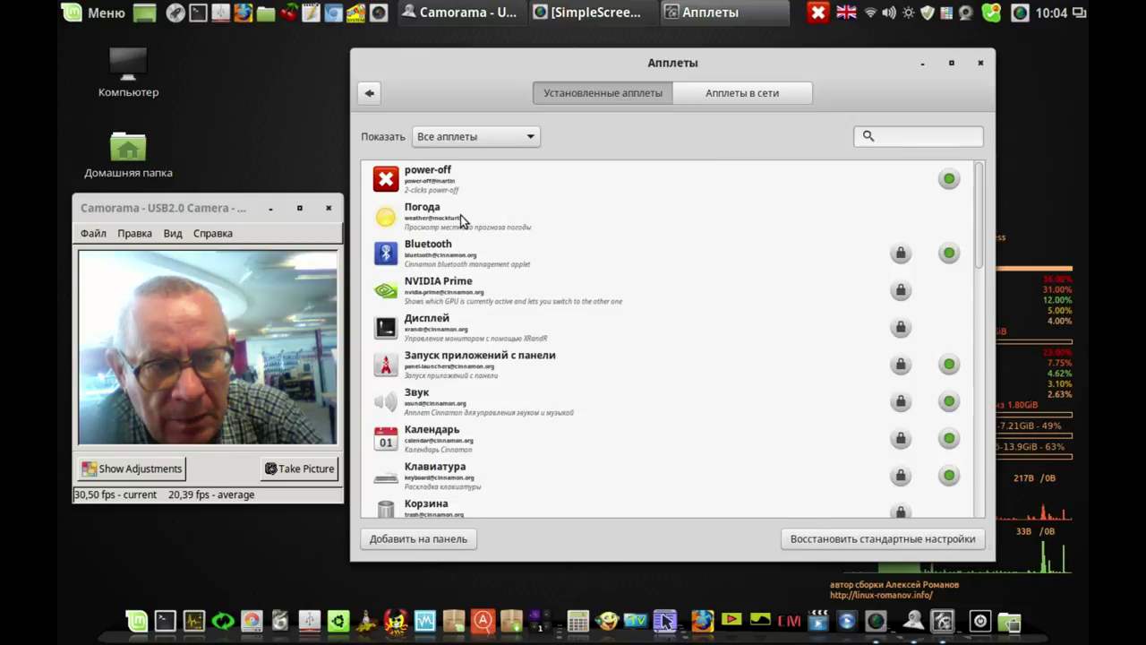
click(461, 215)
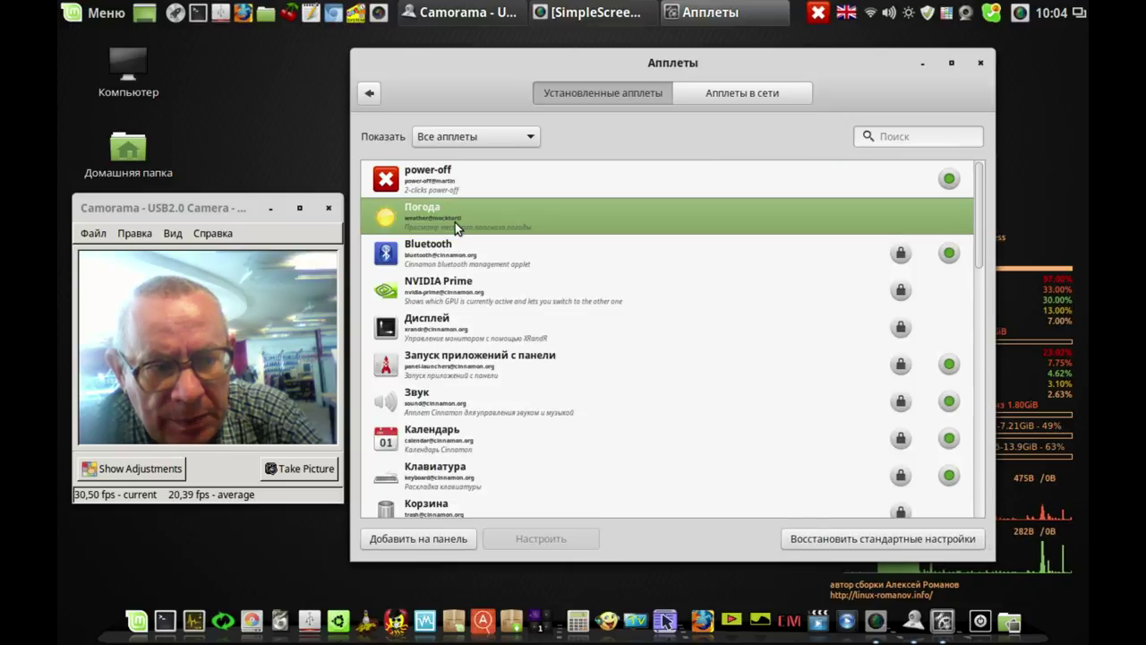
click(429, 540)
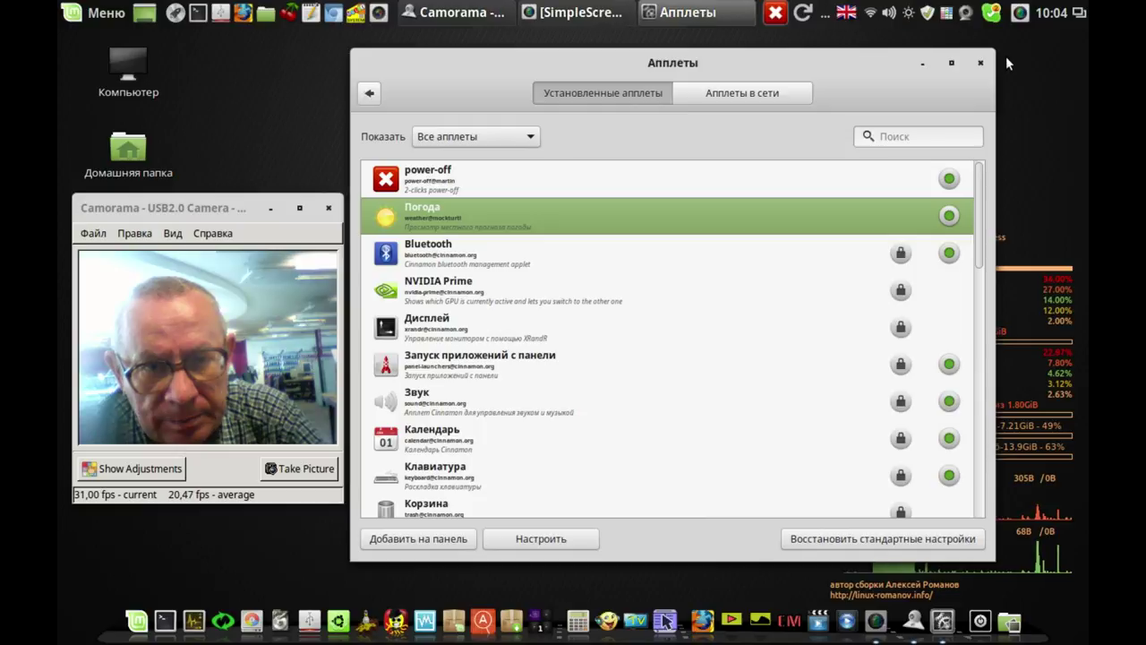
click(981, 63)
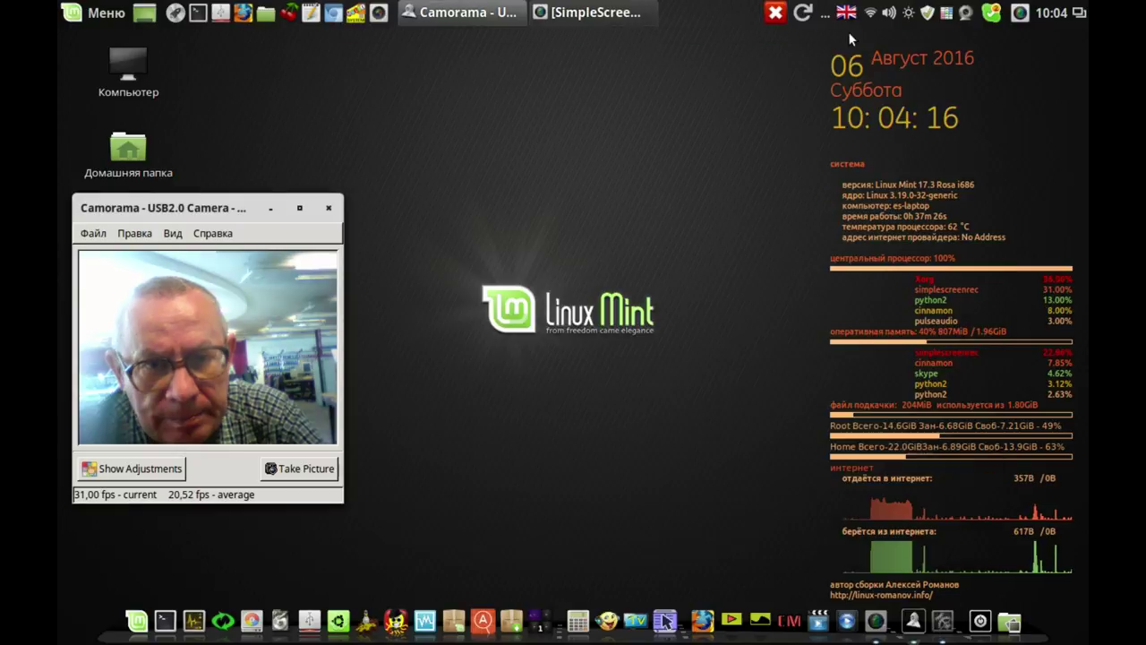
Step: Check the new weather applet's About information and its forecast popup on the panel
right_click(803, 13)
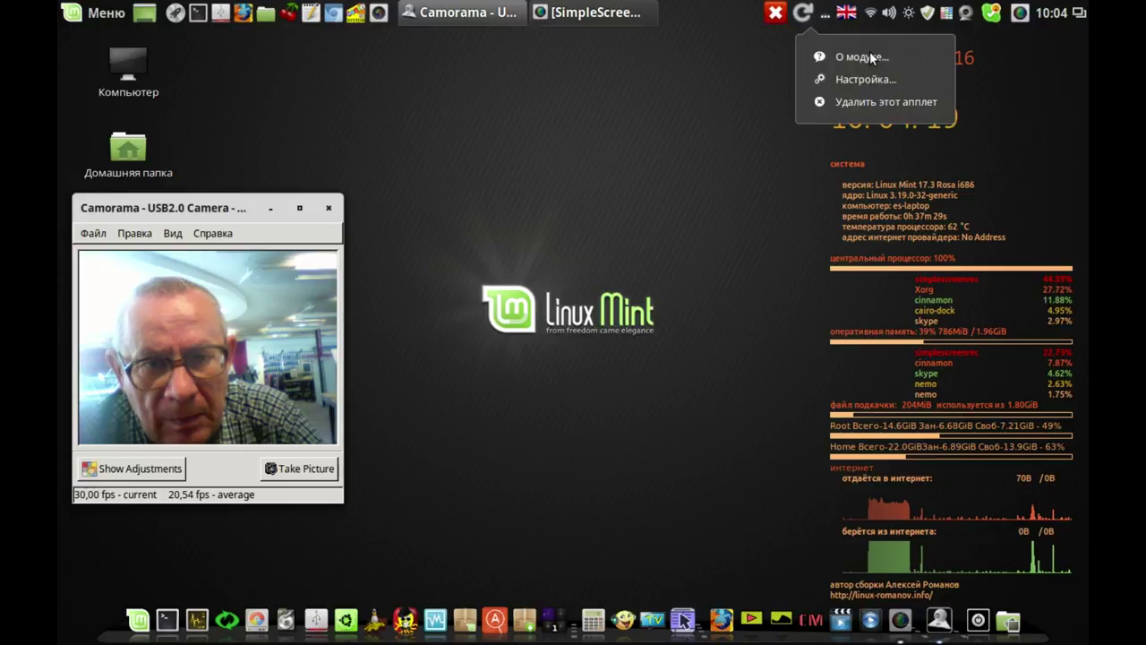
click(860, 57)
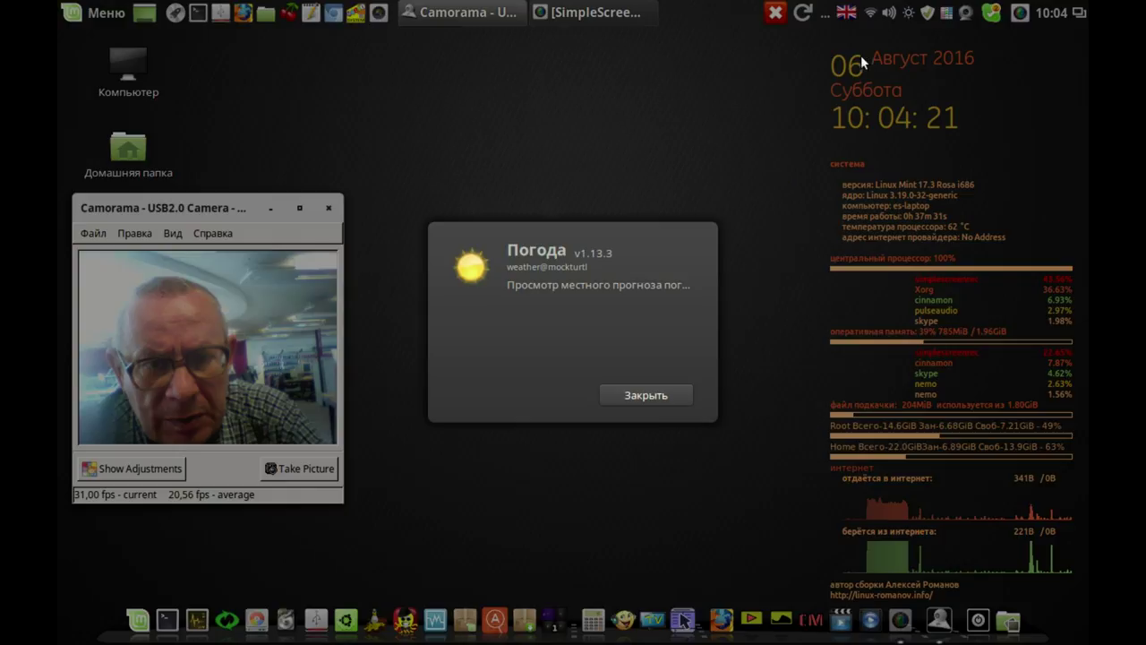
click(659, 401)
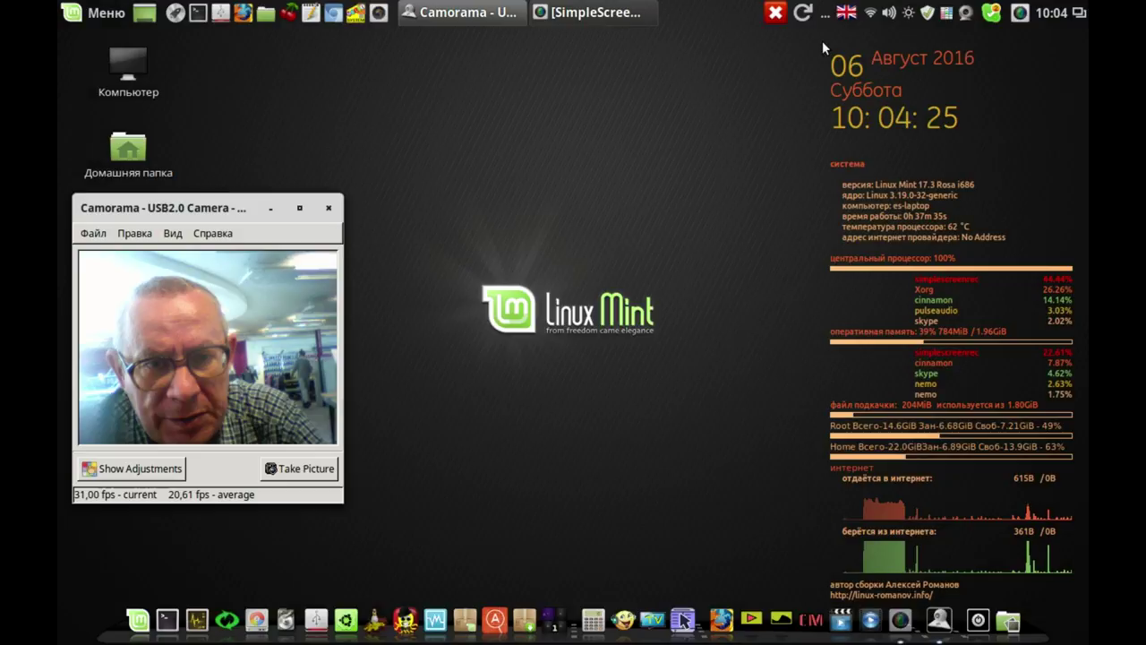
click(805, 13)
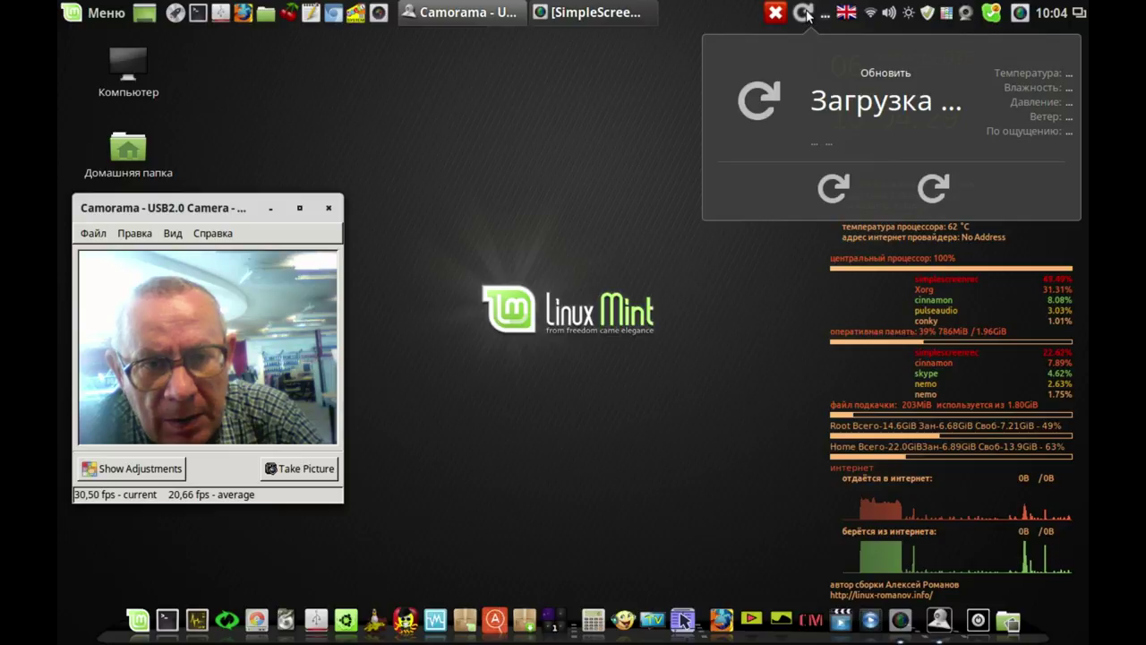
click(804, 13)
Step: Open the weather applet's settings and launch the WOEID lookup website from there
right_click(804, 13)
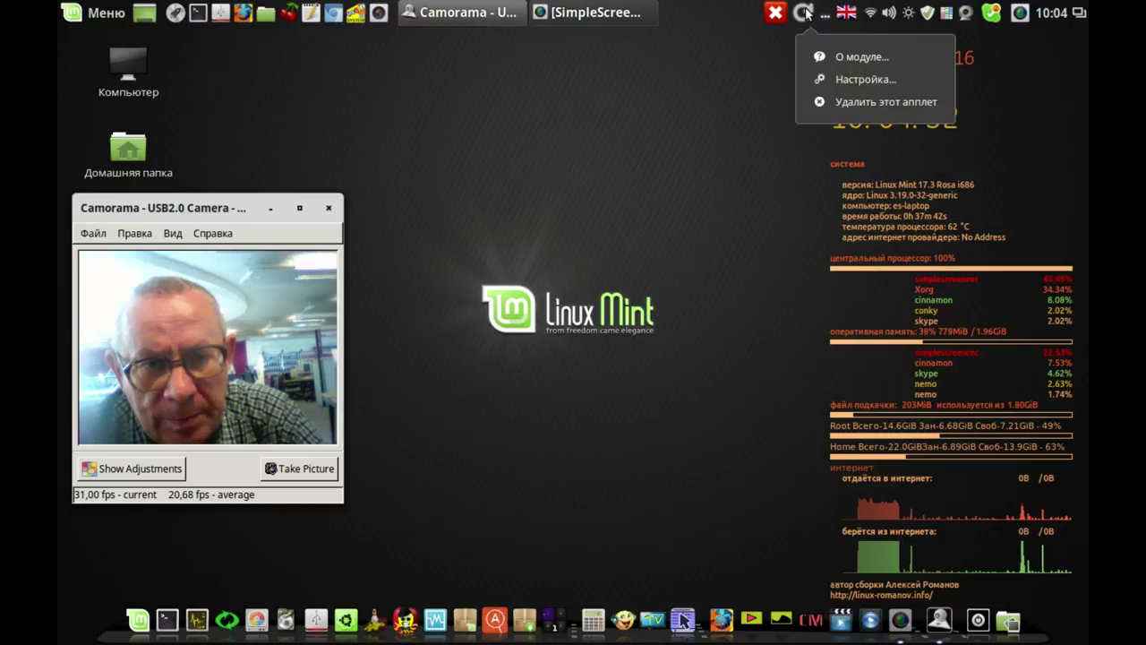
click(864, 79)
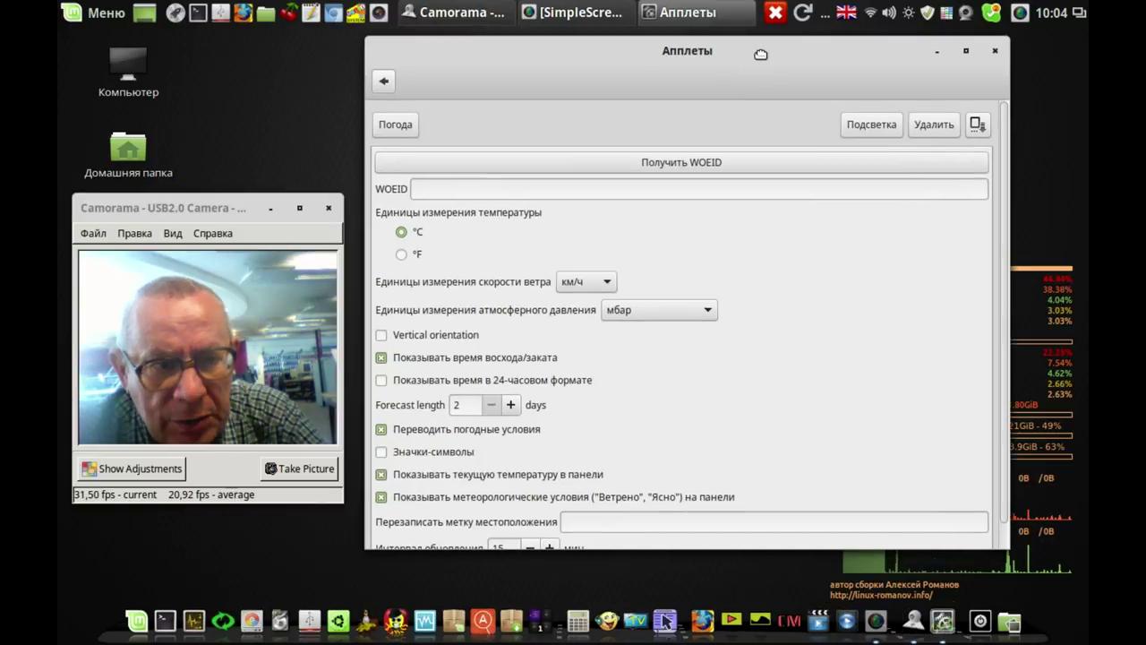
click(706, 166)
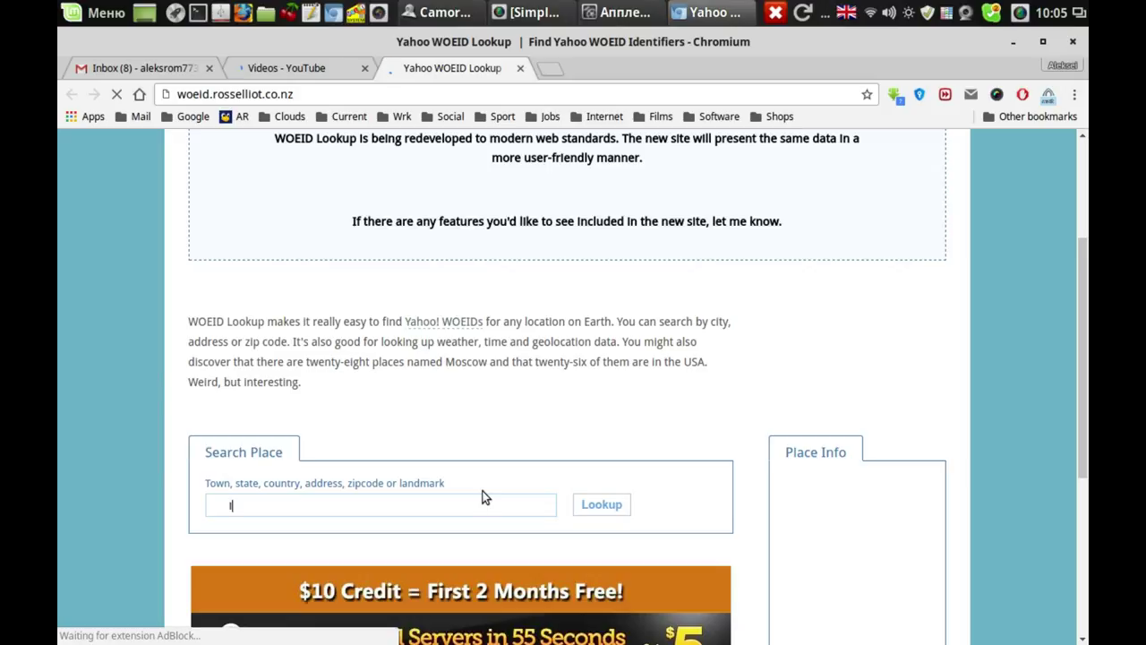
Step: Look up the place "liverpool" on the WOEID Lookup site
text(iverp)
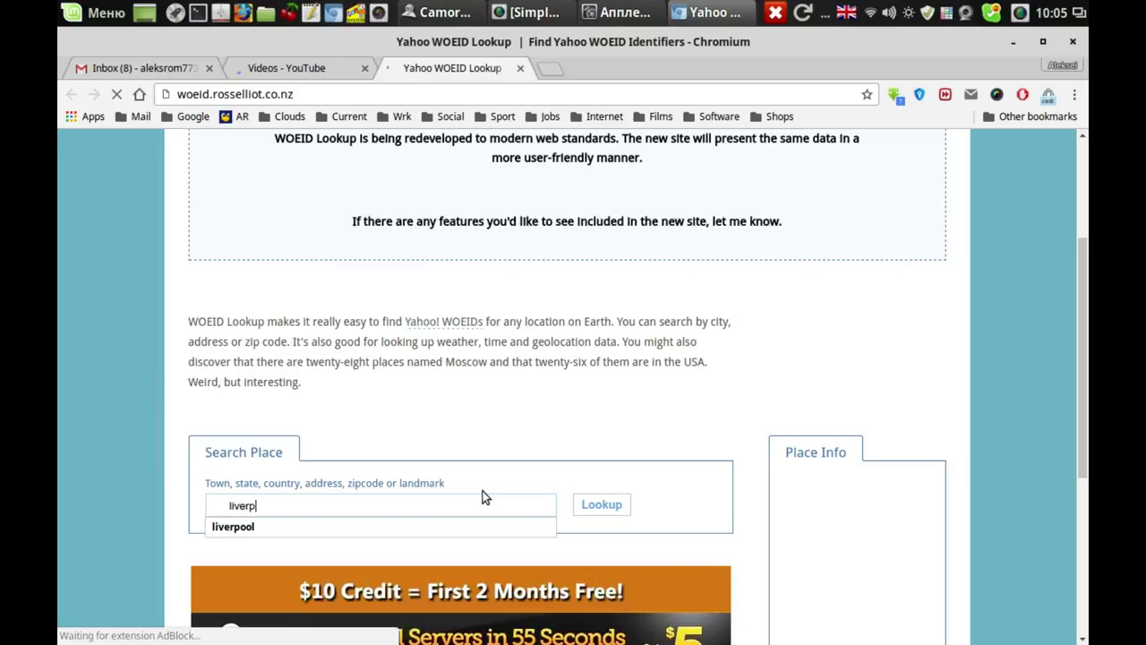
text(ool)
click(584, 507)
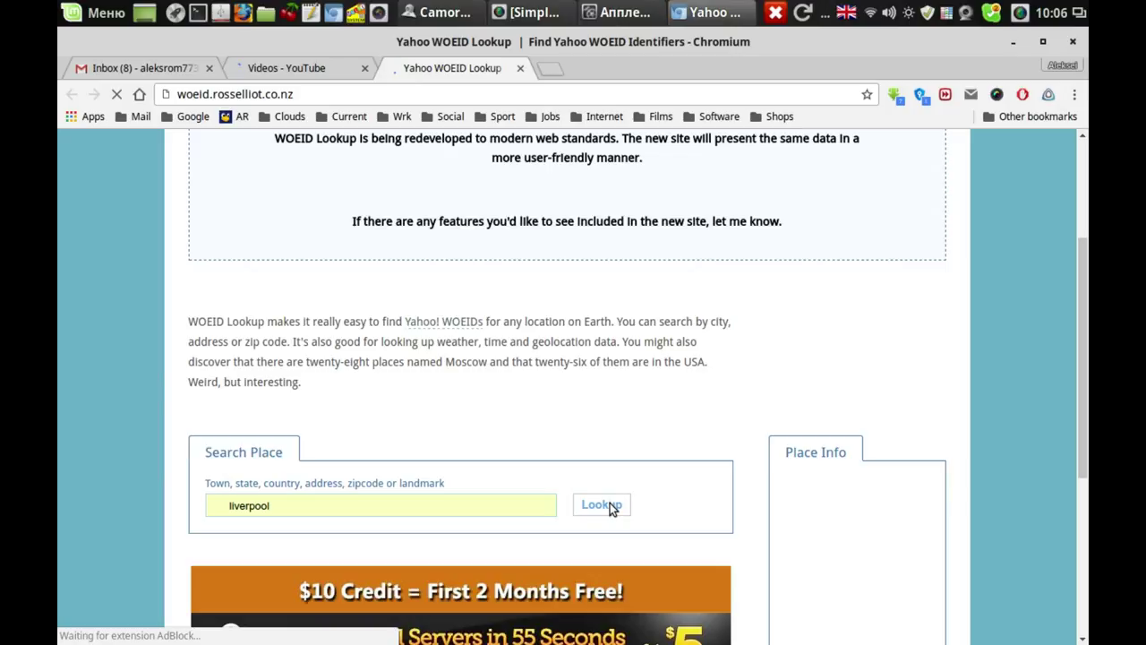
click(966, 13)
click(967, 57)
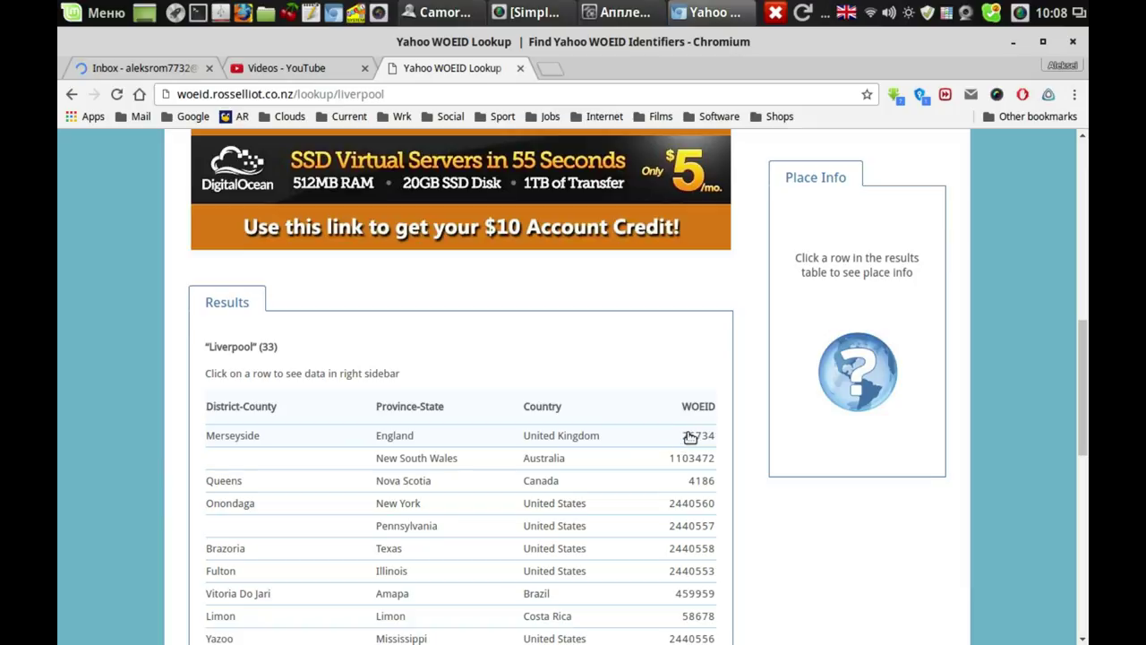
Step: Copy the WOEID 26734 for Liverpool, Merseyside, England and paste it into the weather applet's WOEID setting
drag(680, 436, 709, 441)
right_click(703, 438)
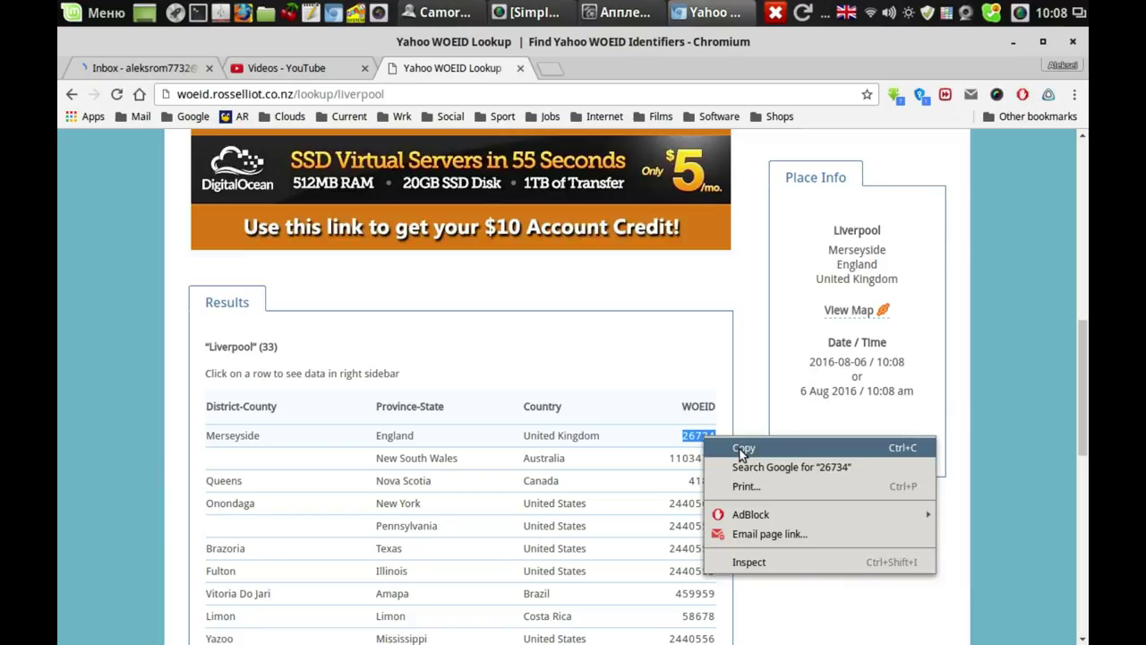
click(744, 448)
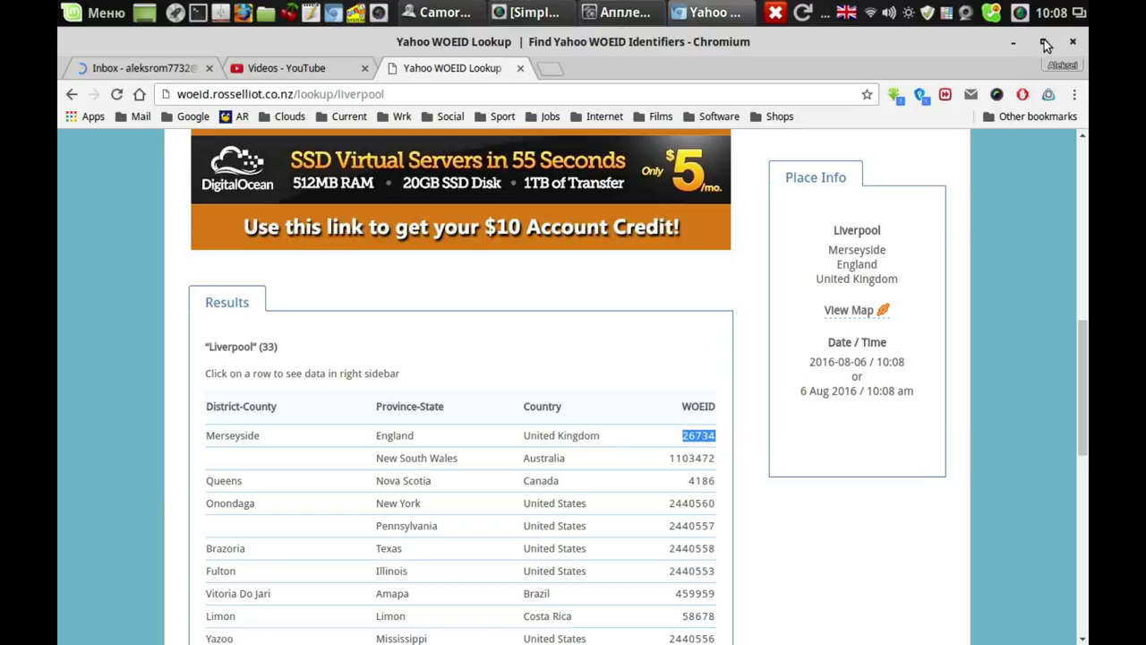
click(1014, 42)
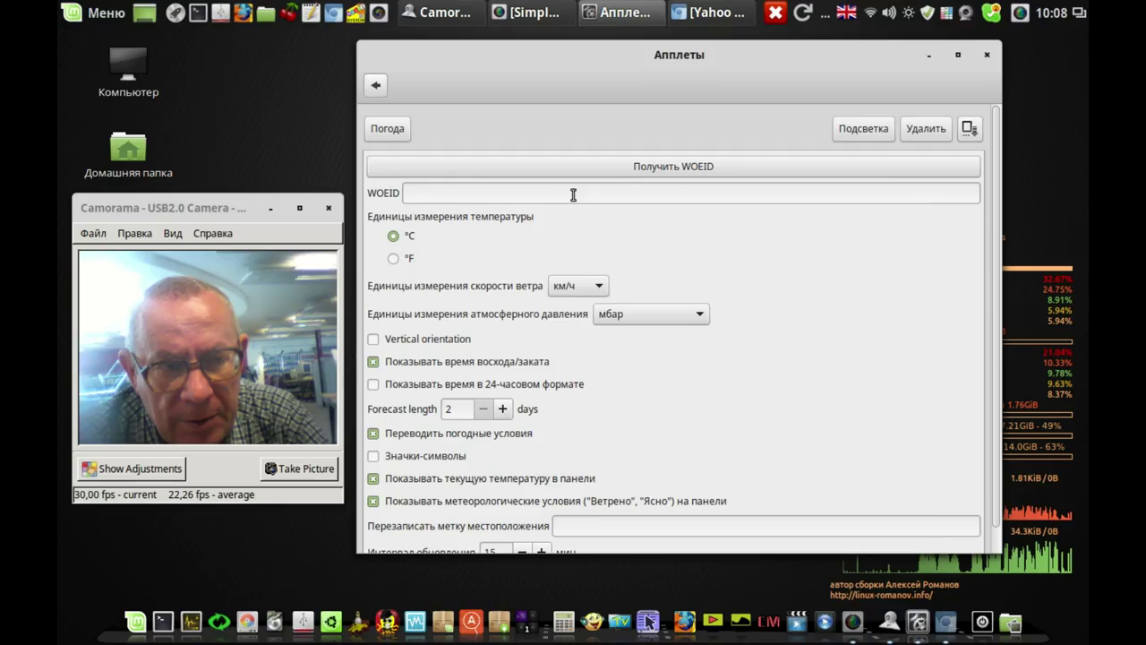
right_click(573, 194)
click(634, 251)
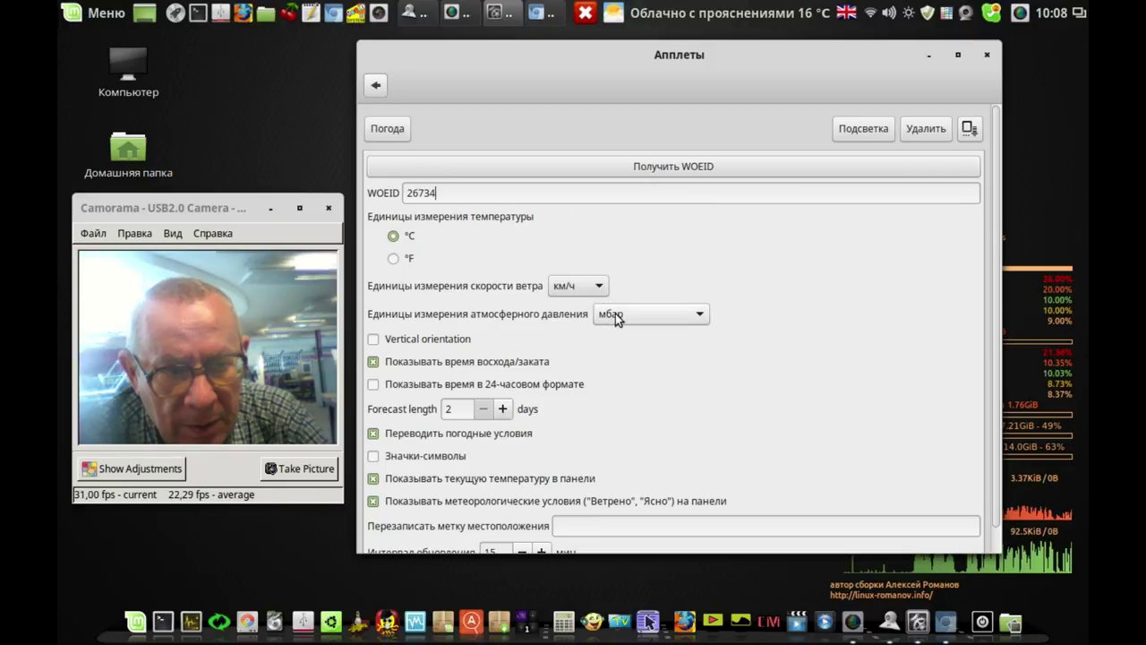
Step: Set the atmospheric pressure unit to мм рт. ст. and the forecast length to 5 days
click(698, 314)
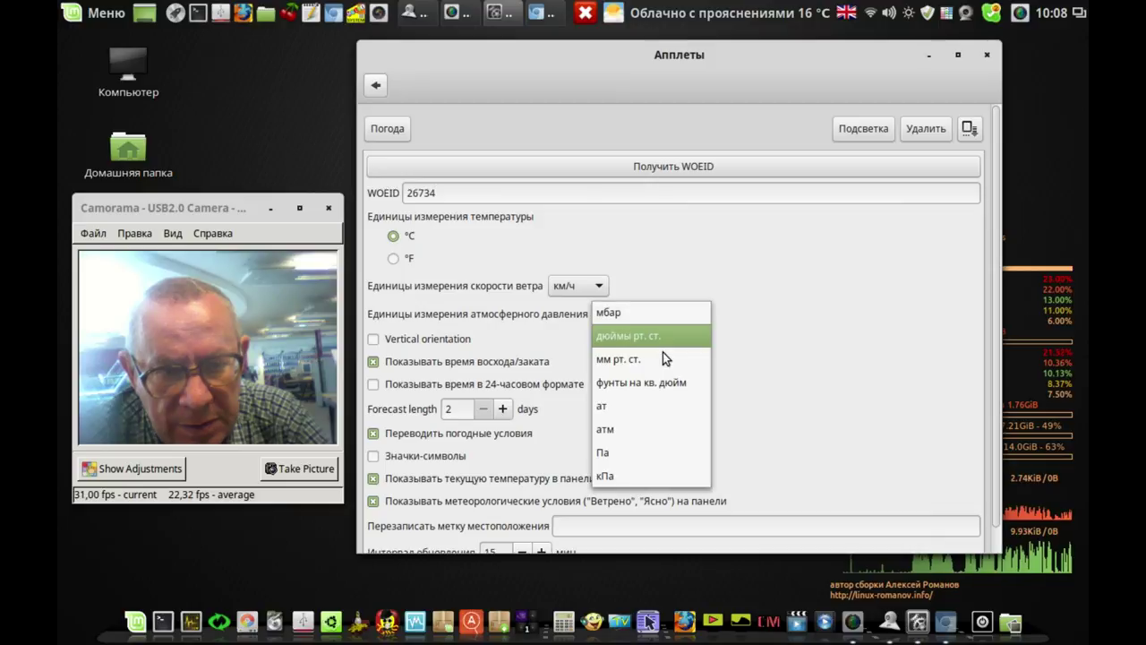
key(Escape)
click(502, 408)
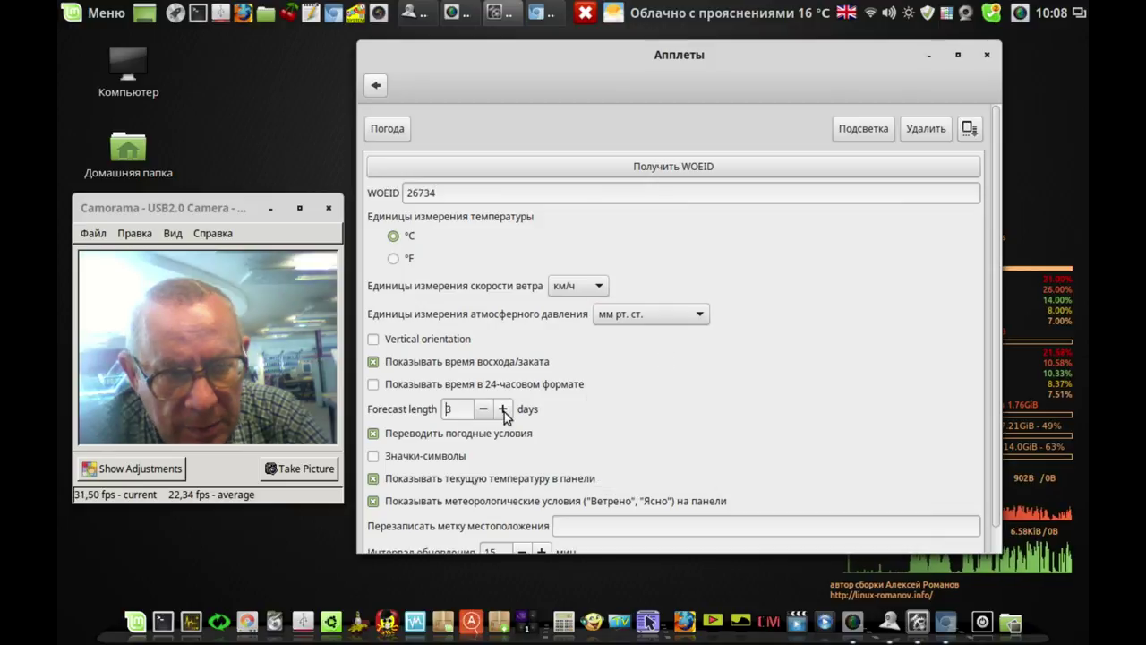
click(503, 409)
click(503, 410)
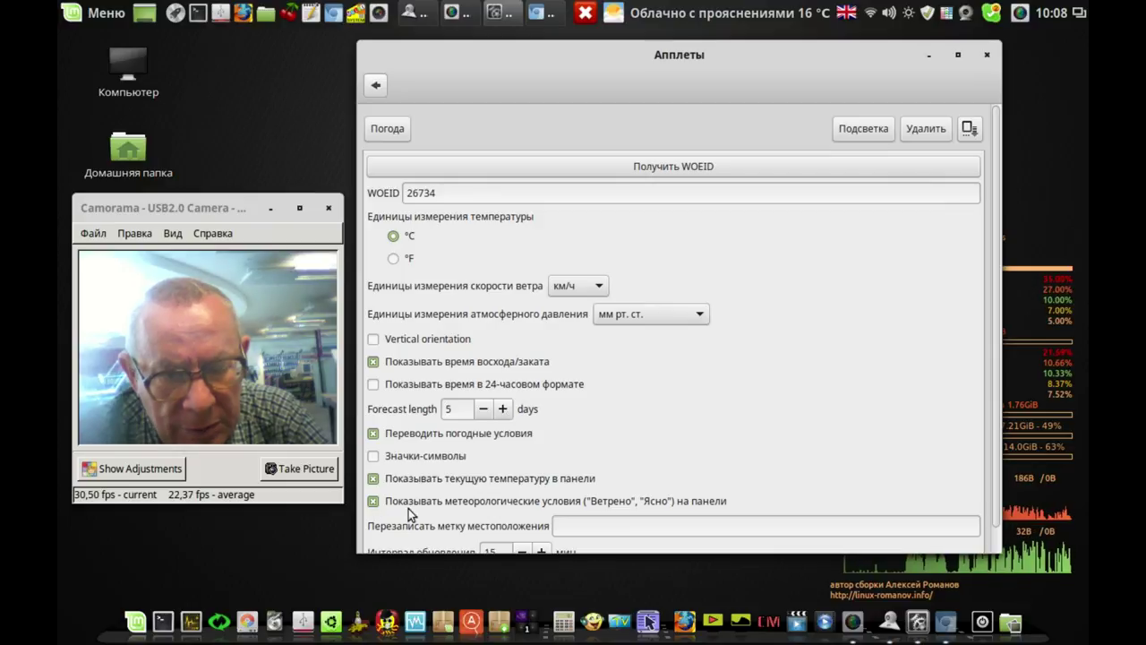
Step: Turn off showing the weather conditions text on the panel in the weather applet's settings and close the Апплеты window
click(546, 512)
scroll(997, 545, down, 1)
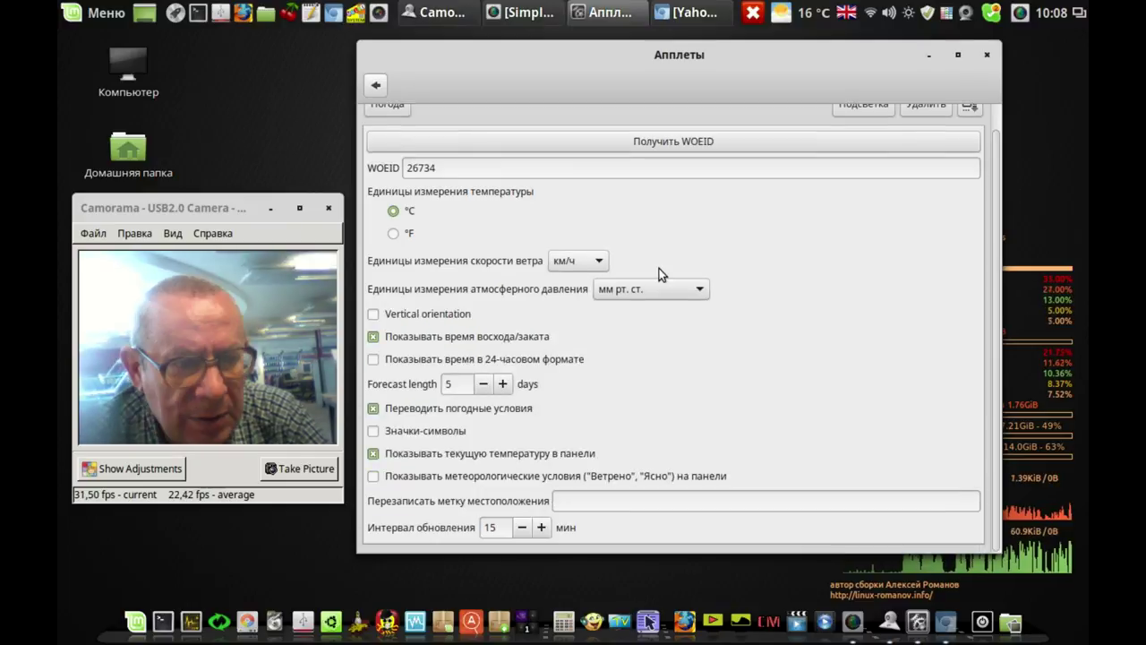
click(986, 56)
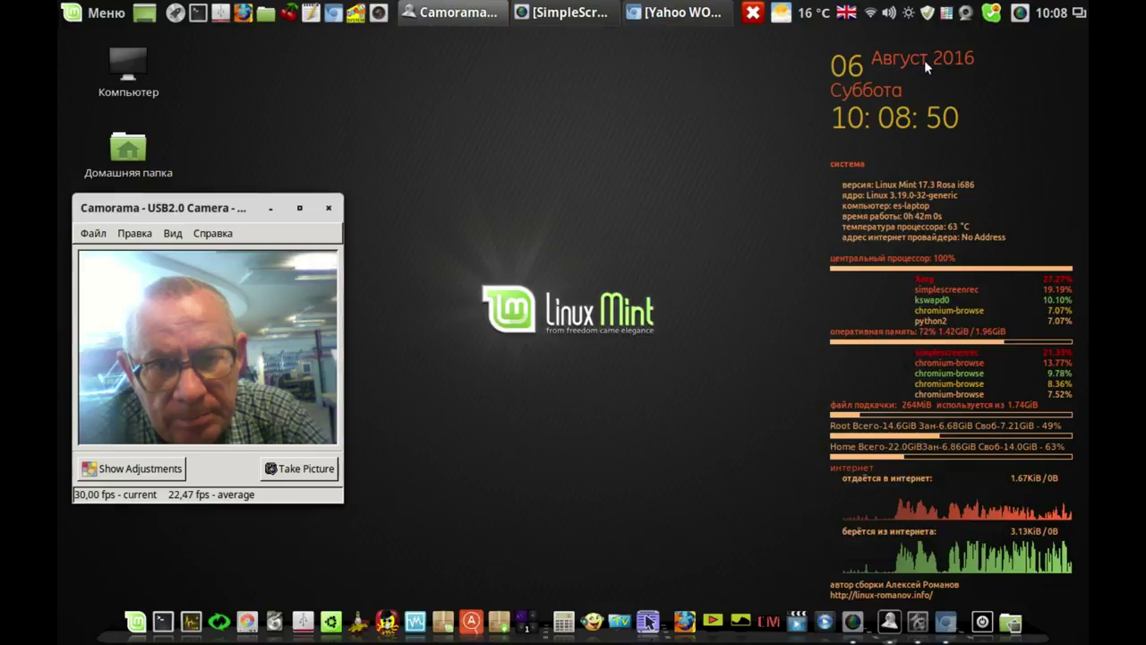
Step: Check the weather applet's forecast popup from the panel and dismiss it
click(795, 14)
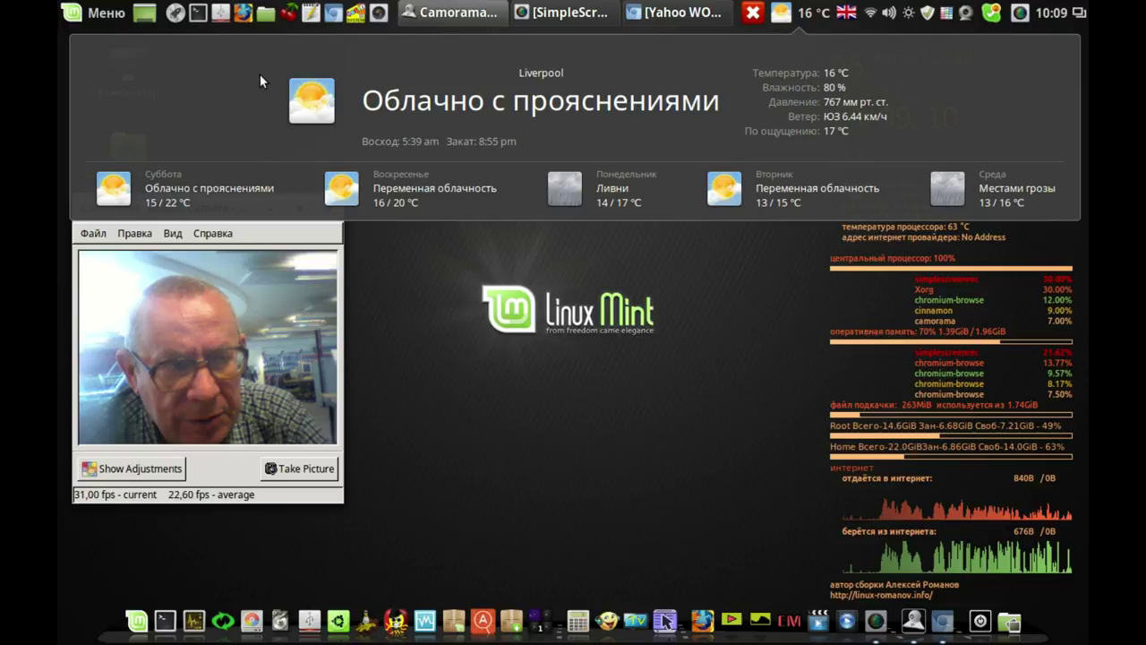
click(600, 260)
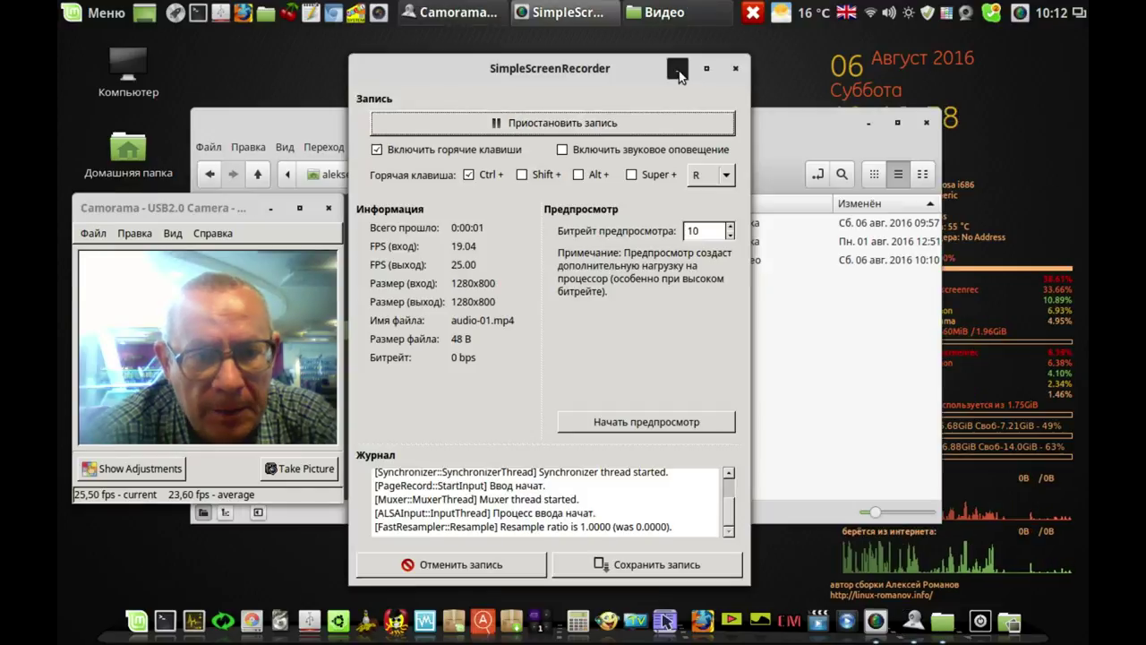
Step: Minimise the SimpleScreenRecorder window, then move the Видео folder window clear of the webcam view and make it smaller
click(678, 70)
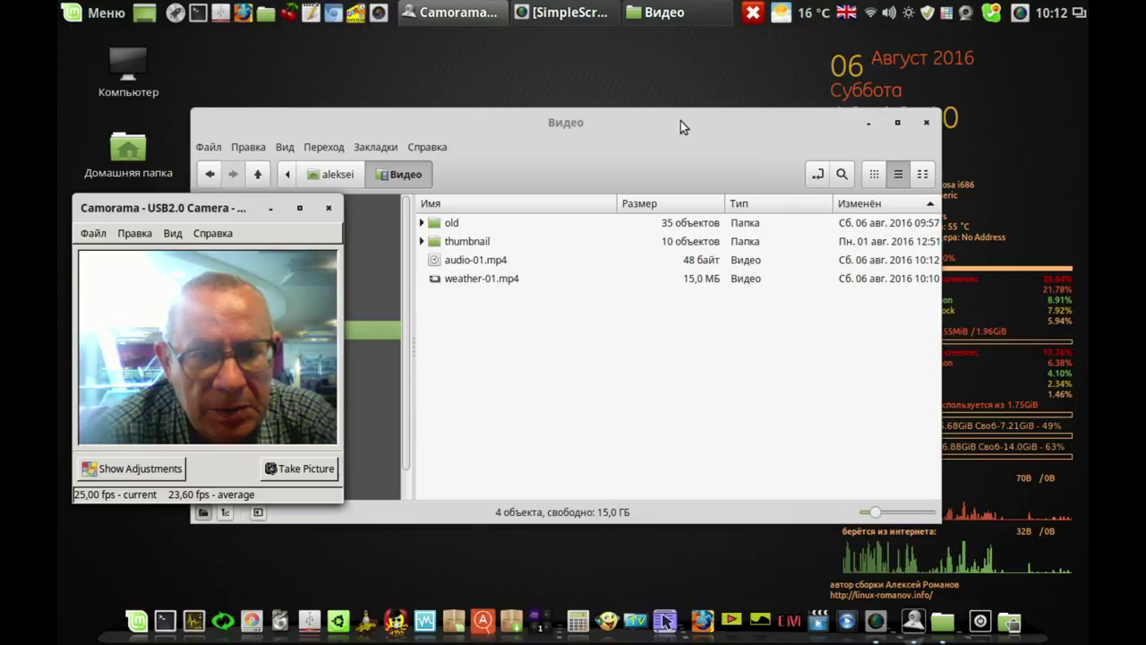
drag(682, 116, 812, 51)
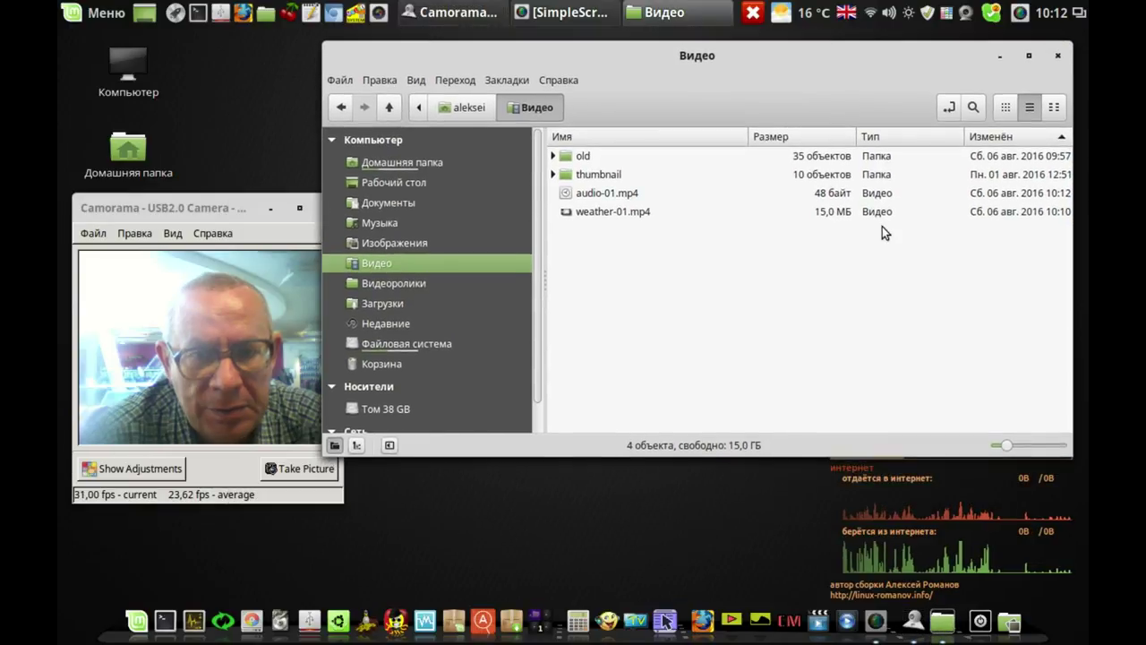
drag(1066, 455, 992, 438)
drag(760, 42, 818, 60)
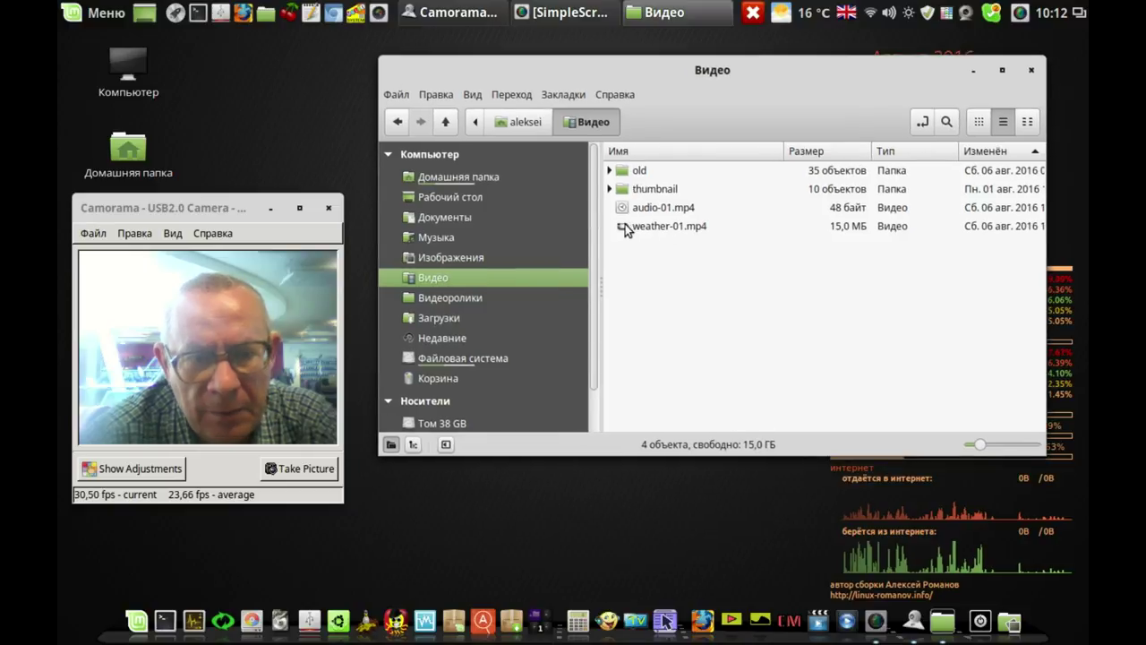
Step: Copy weather-01.mp4 from the Видео folder onto the desktop and switch to Audacity
click(627, 210)
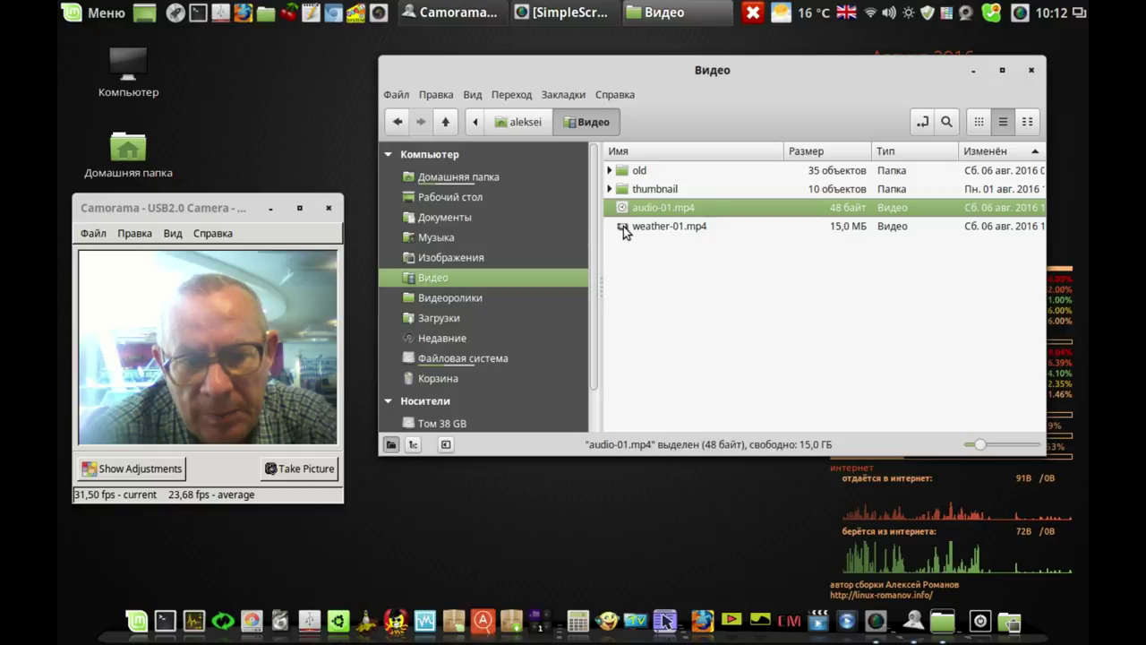
click(623, 227)
right_click(623, 226)
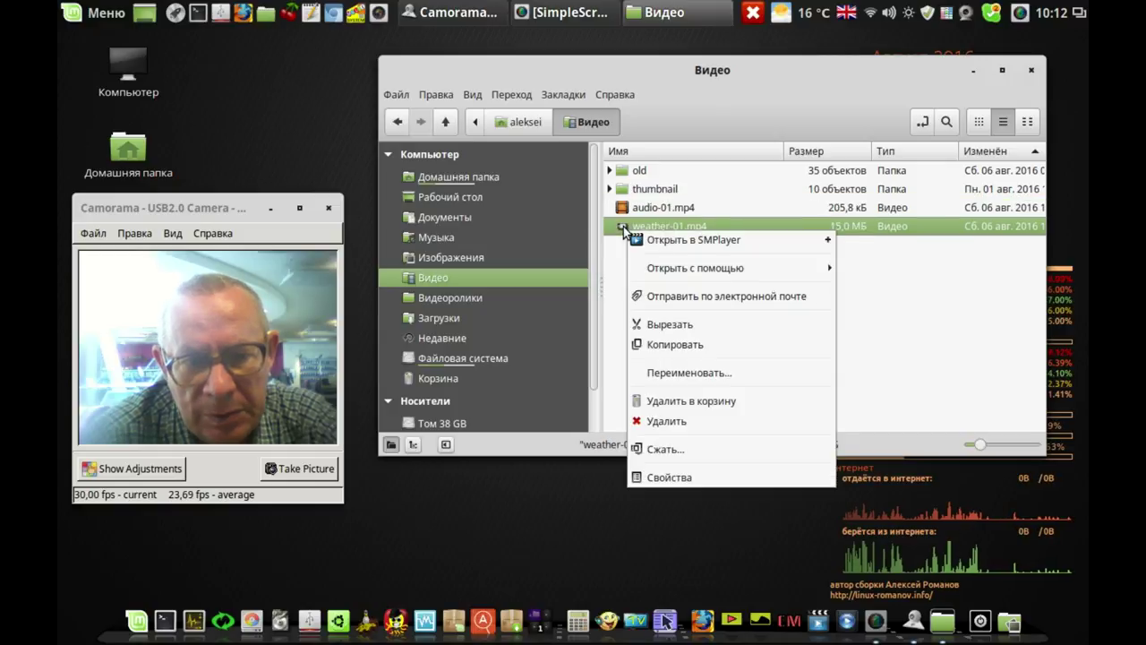
click(673, 345)
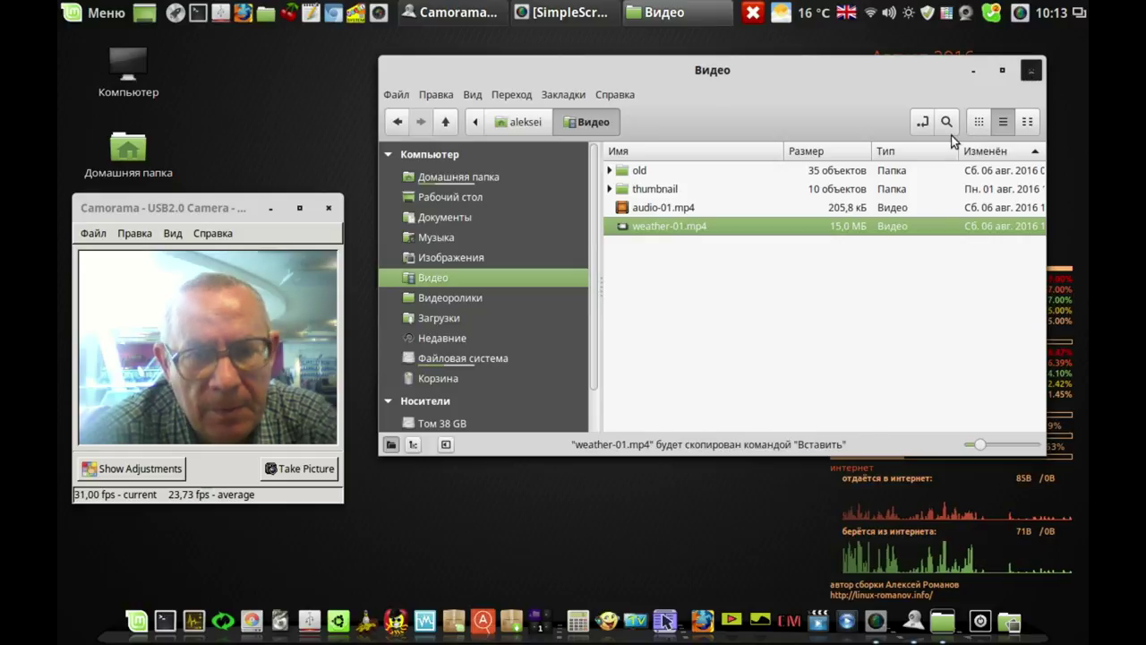
key(ctrl+w)
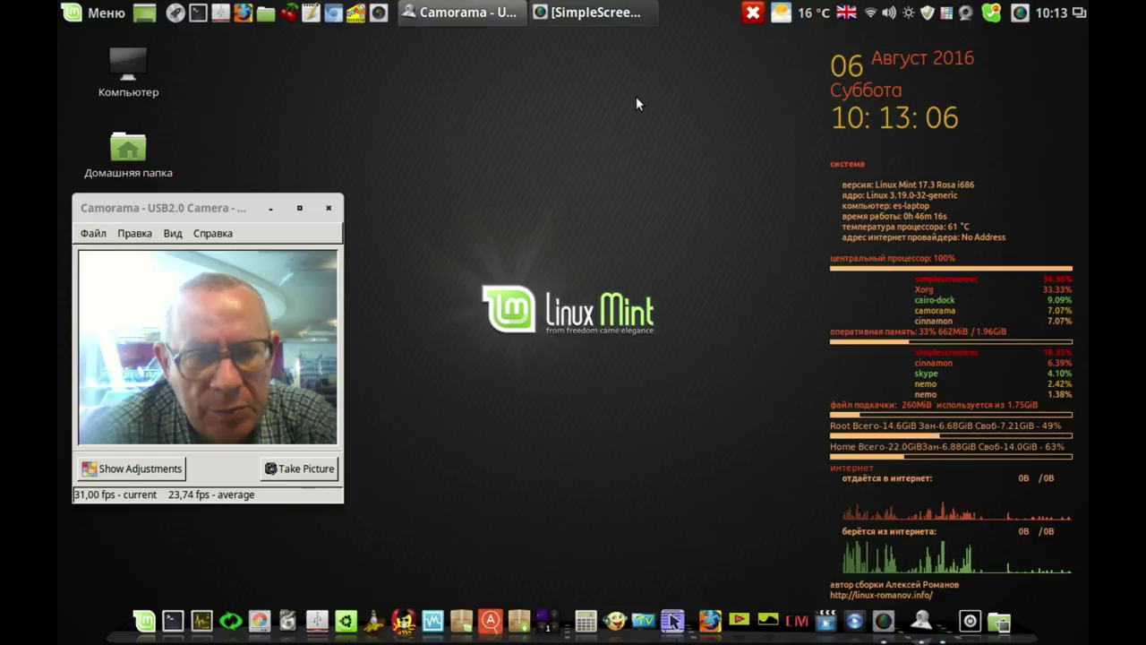
right_click(637, 99)
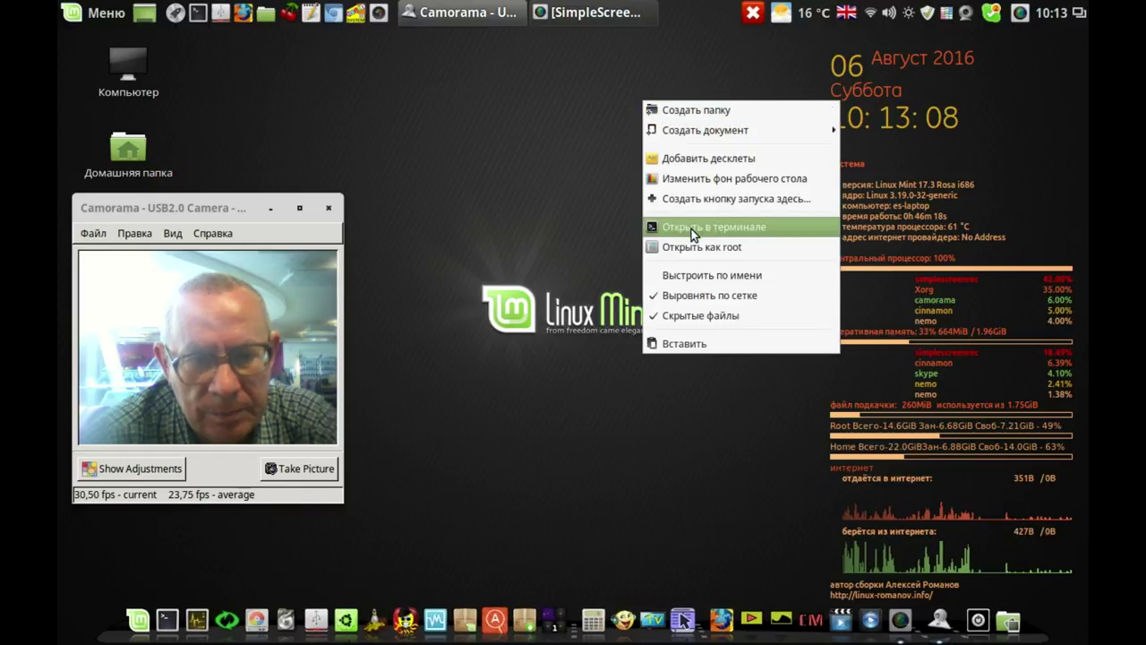
click(481, 194)
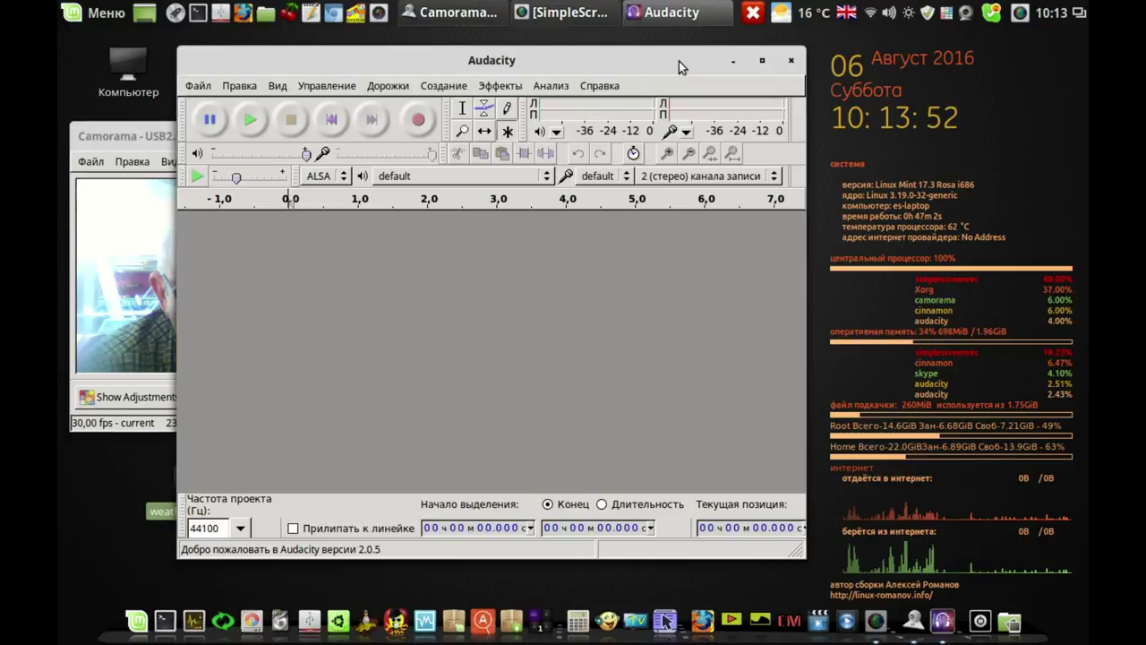
Step: Move the Audacity window away from the desktop file and import weather-01.mp4 as an audio track
drag(679, 61, 845, 62)
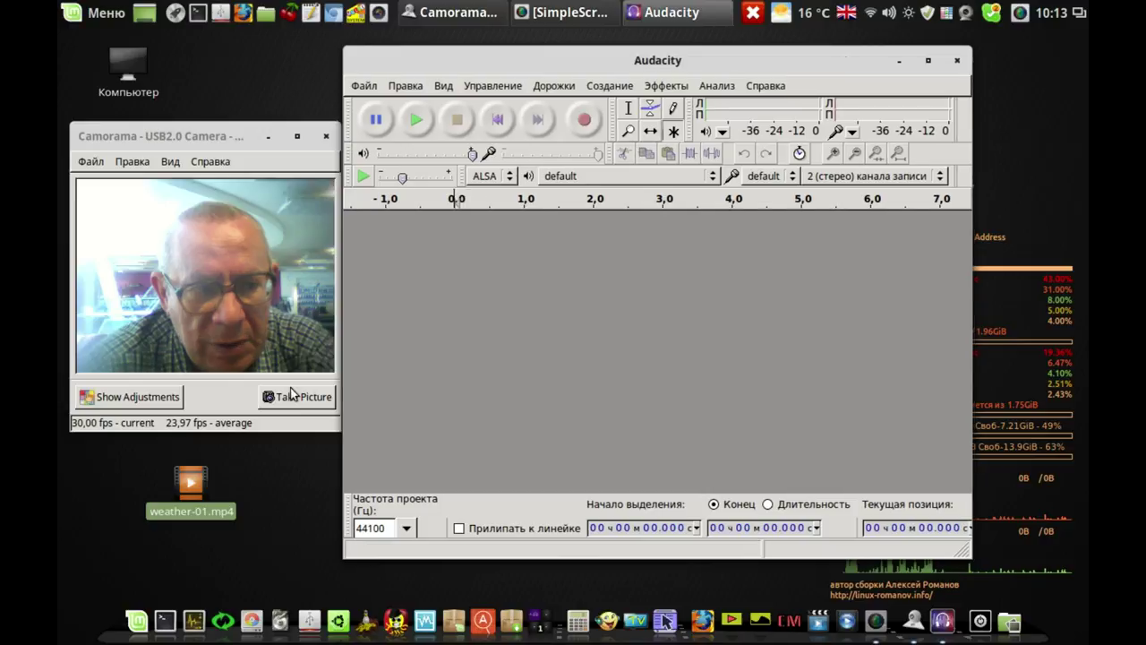
click(188, 489)
drag(188, 489, 580, 314)
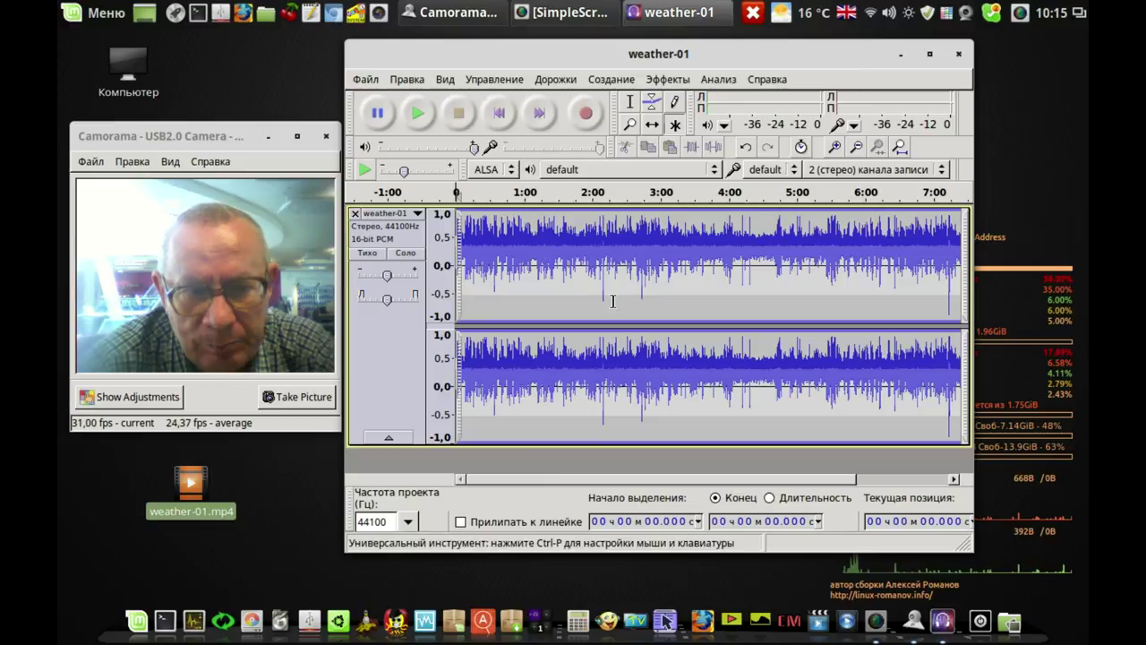
Step: Select the noise-only section of the track from about 2.3 to 8.2 seconds and play it
click(834, 148)
click(833, 148)
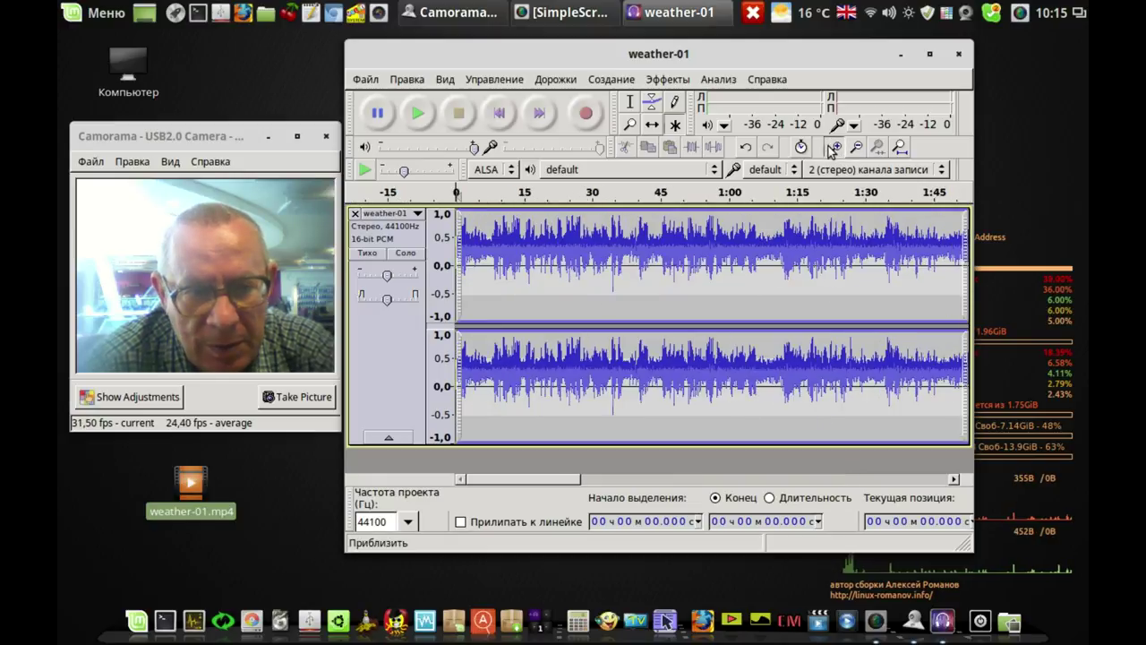
click(833, 148)
click(833, 147)
click(833, 148)
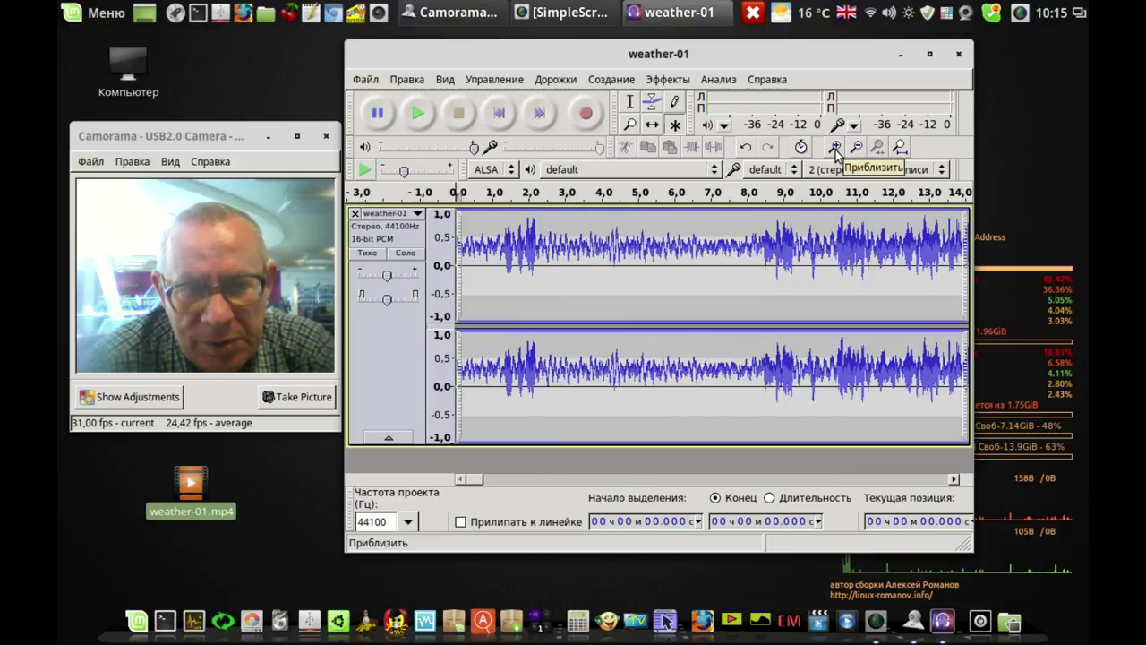
click(834, 149)
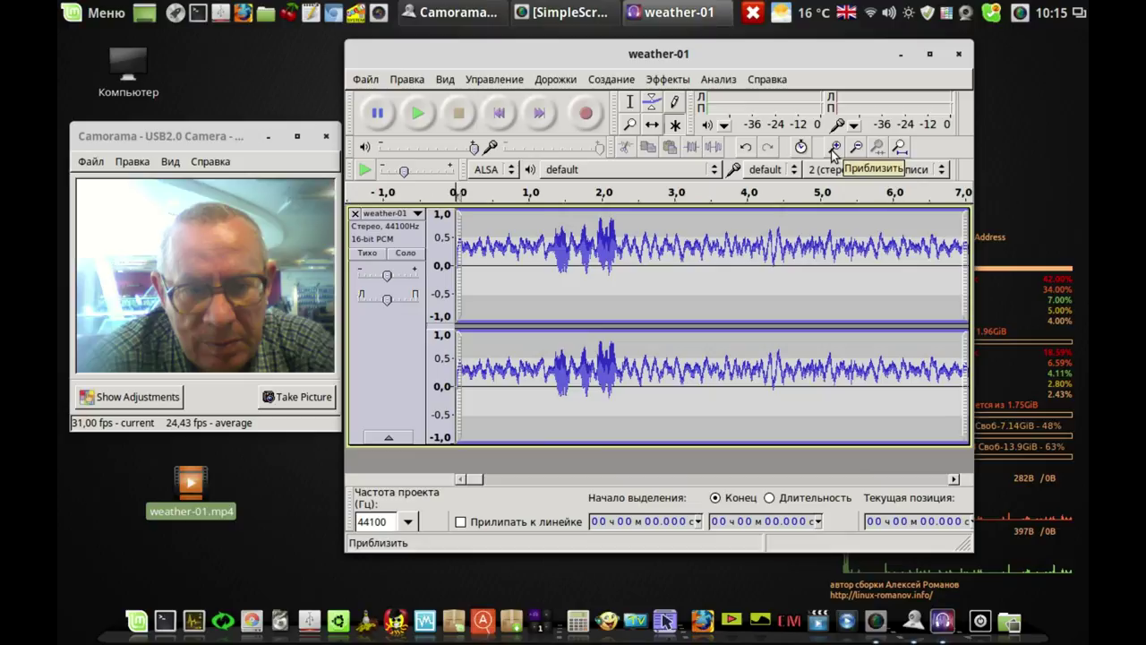
click(857, 149)
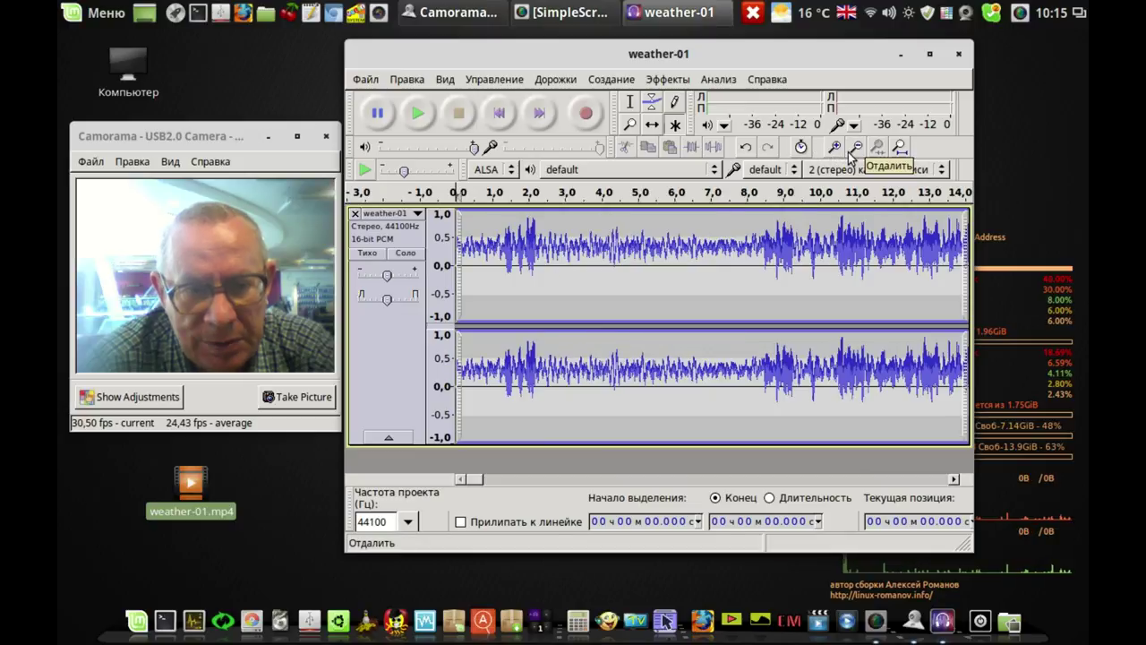
drag(540, 244, 741, 247)
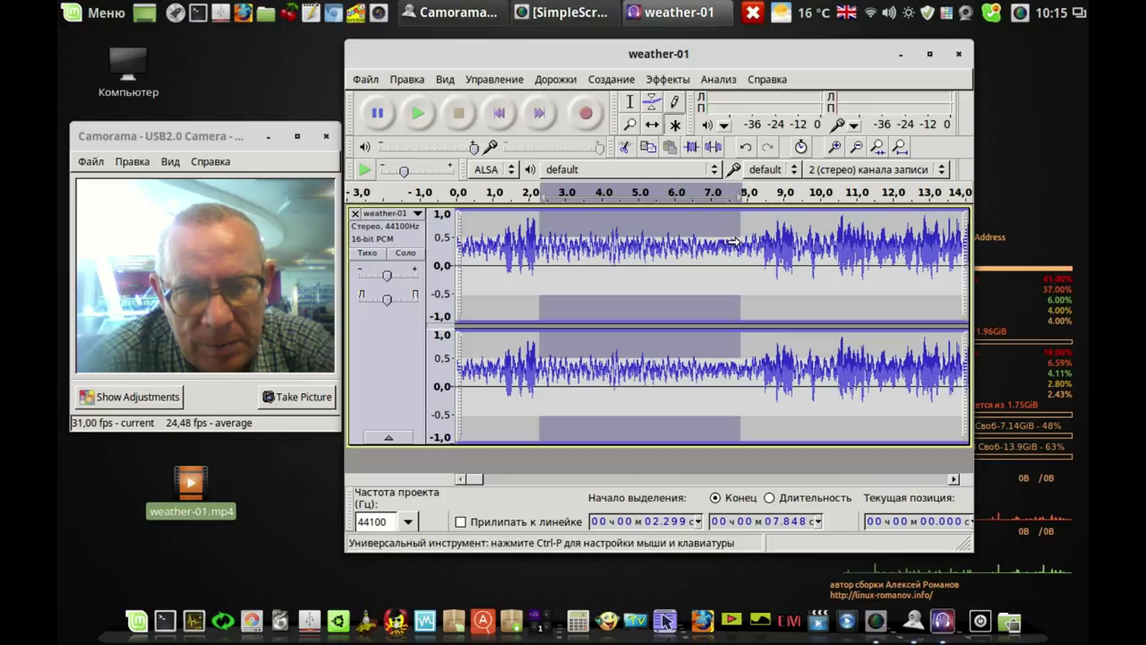
mouse_move(737, 240)
mouse_down()
mouse_move(759, 242)
mouse_move(746, 245)
mouse_up()
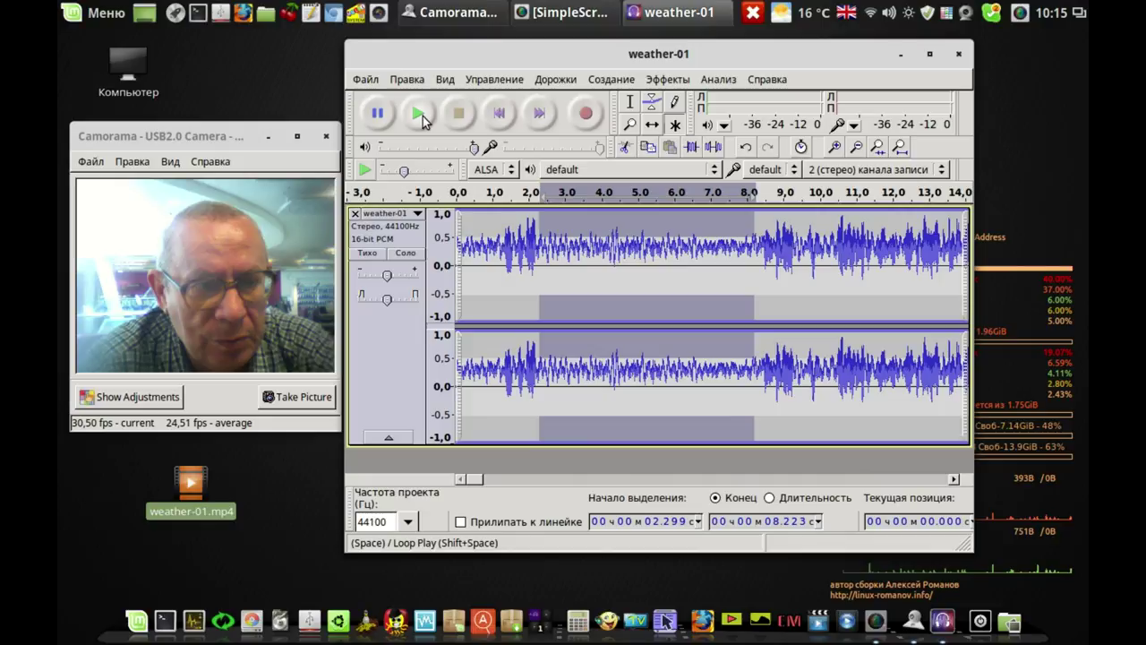
click(421, 114)
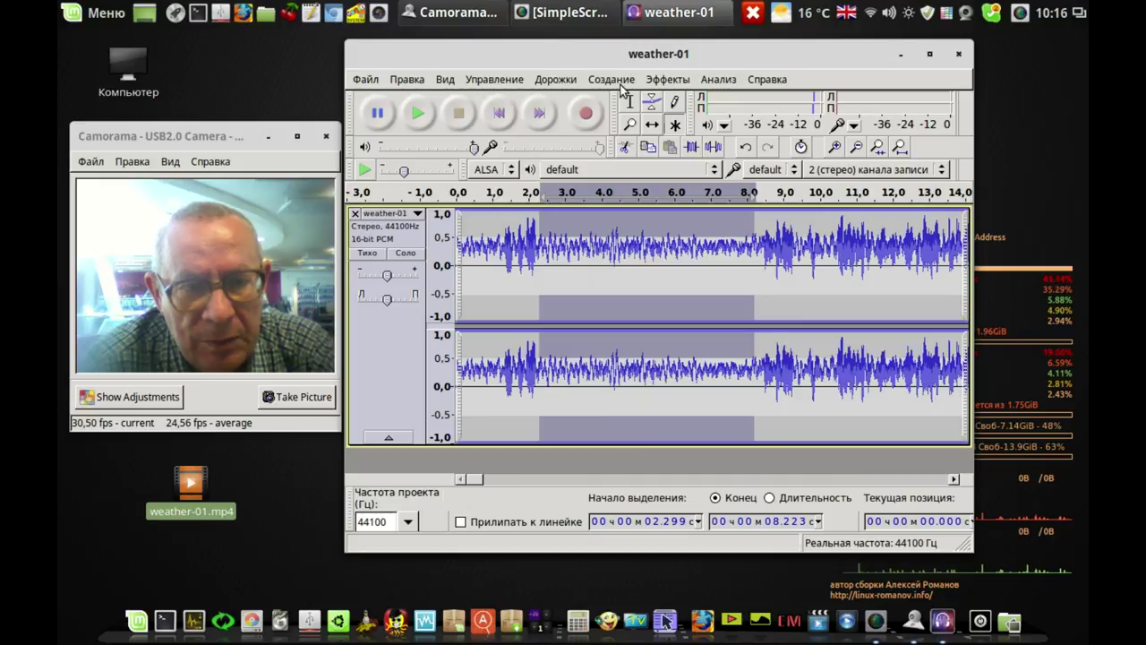
Step: Create a noise profile from the selected section with the Удаление шума effect
click(667, 81)
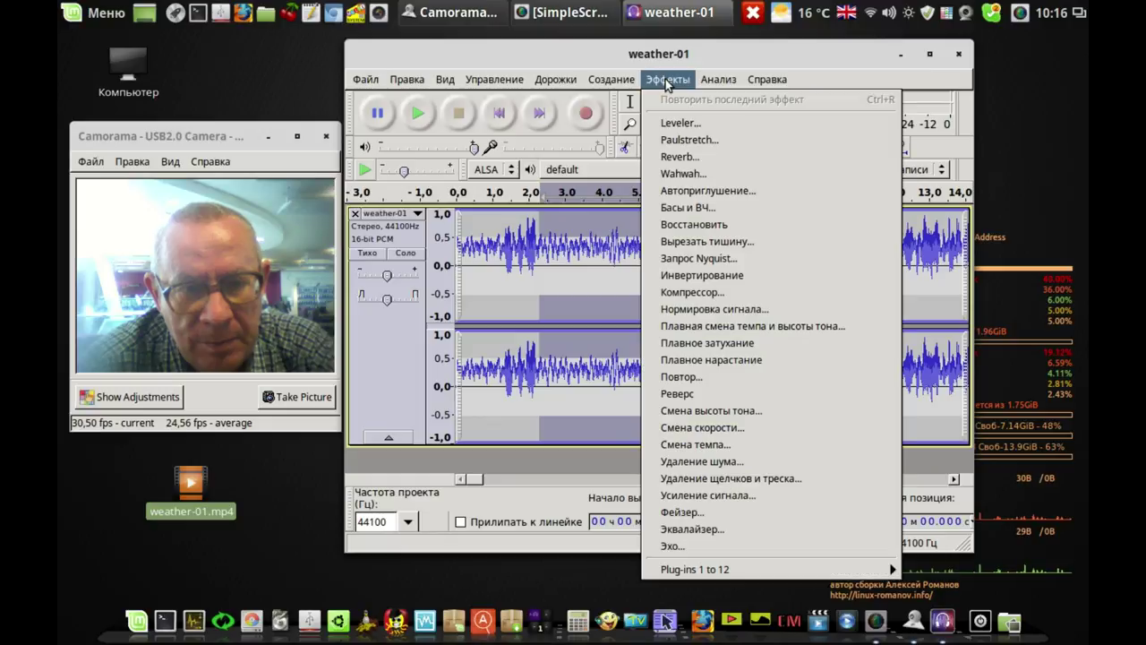
click(707, 461)
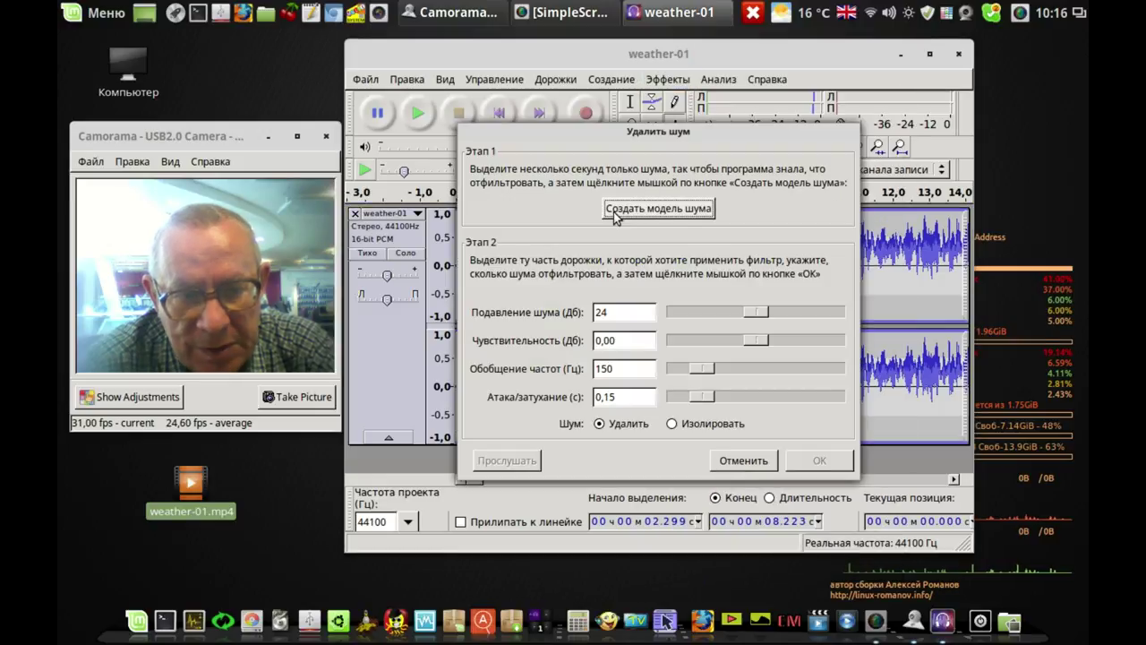
click(677, 209)
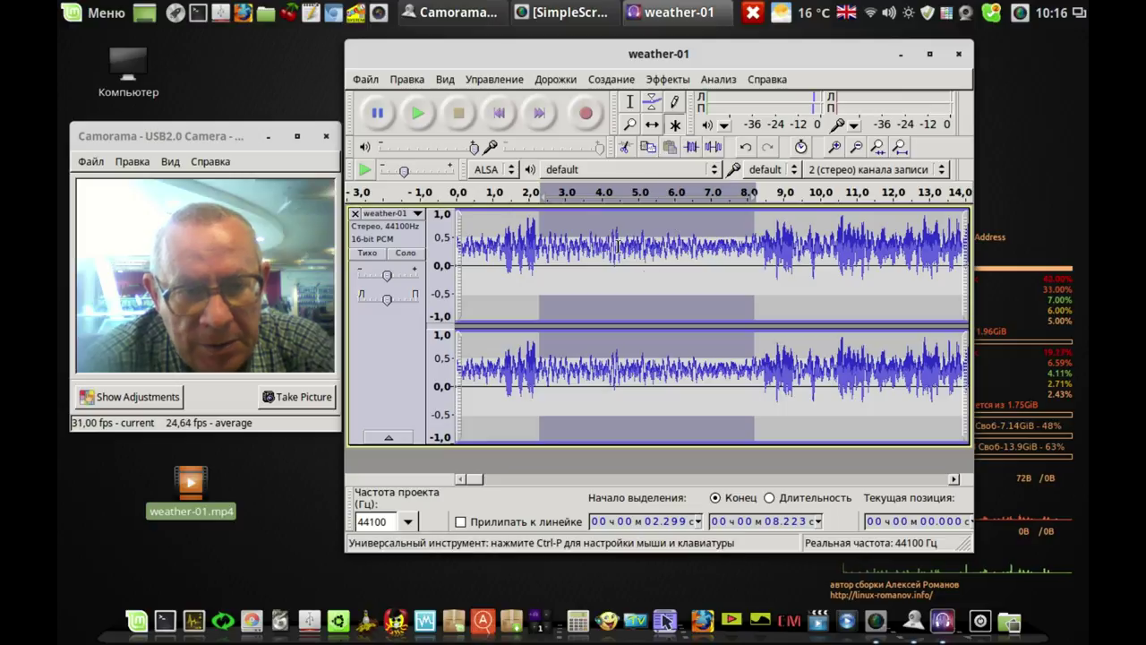
Step: Select the whole weather-01 track and apply the Удаление шума effect to it with the captured noise profile
click(493, 302)
key(ctrl+a)
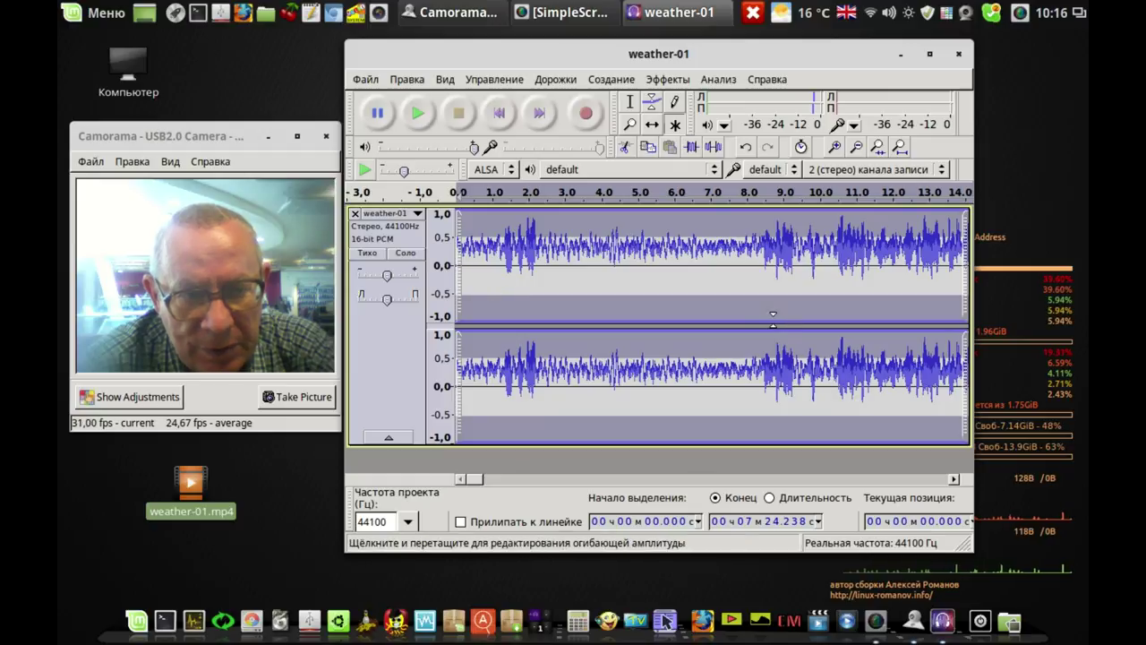
click(667, 79)
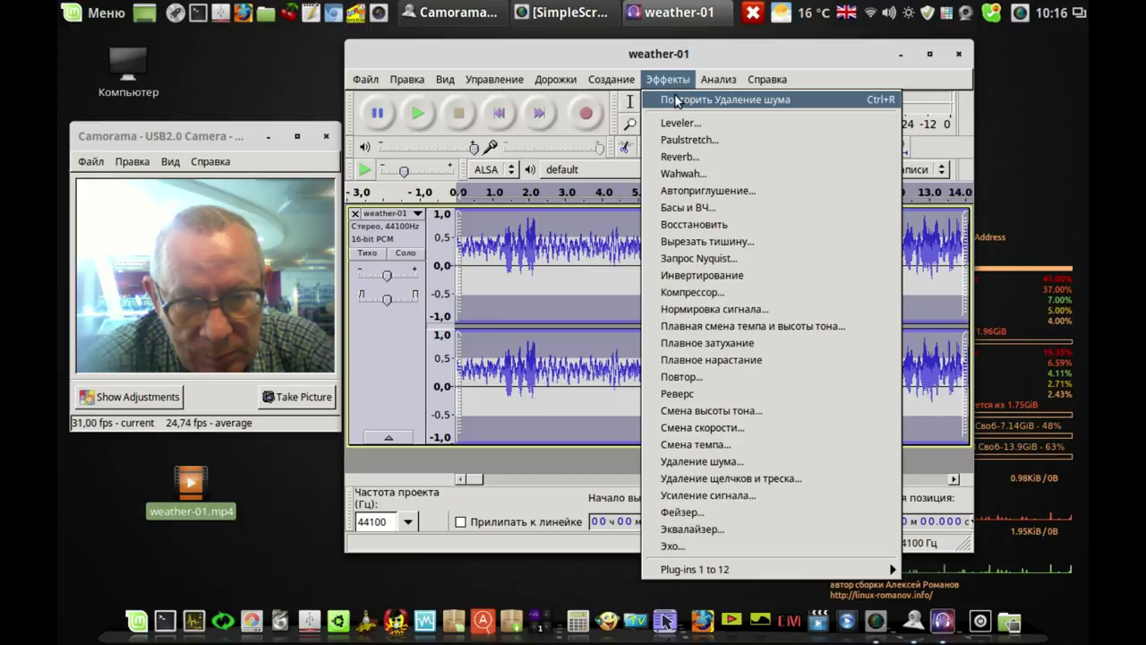
key(Escape)
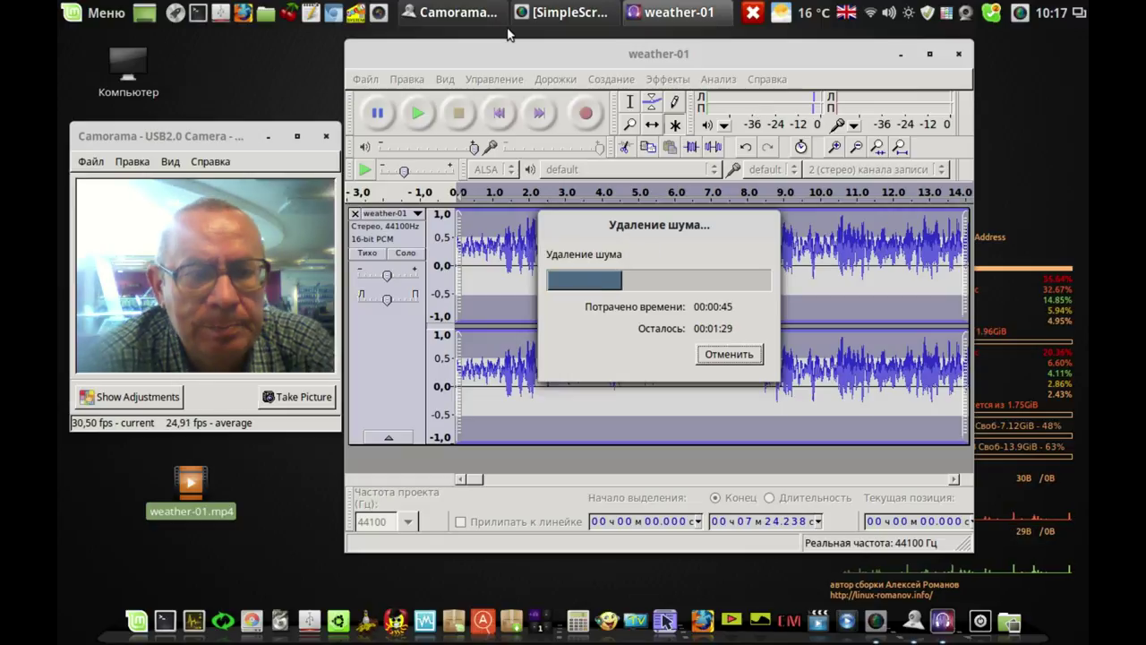
Step: Pause and resume the screen recording in SimpleScreenRecorder, and minimise its window
click(537, 18)
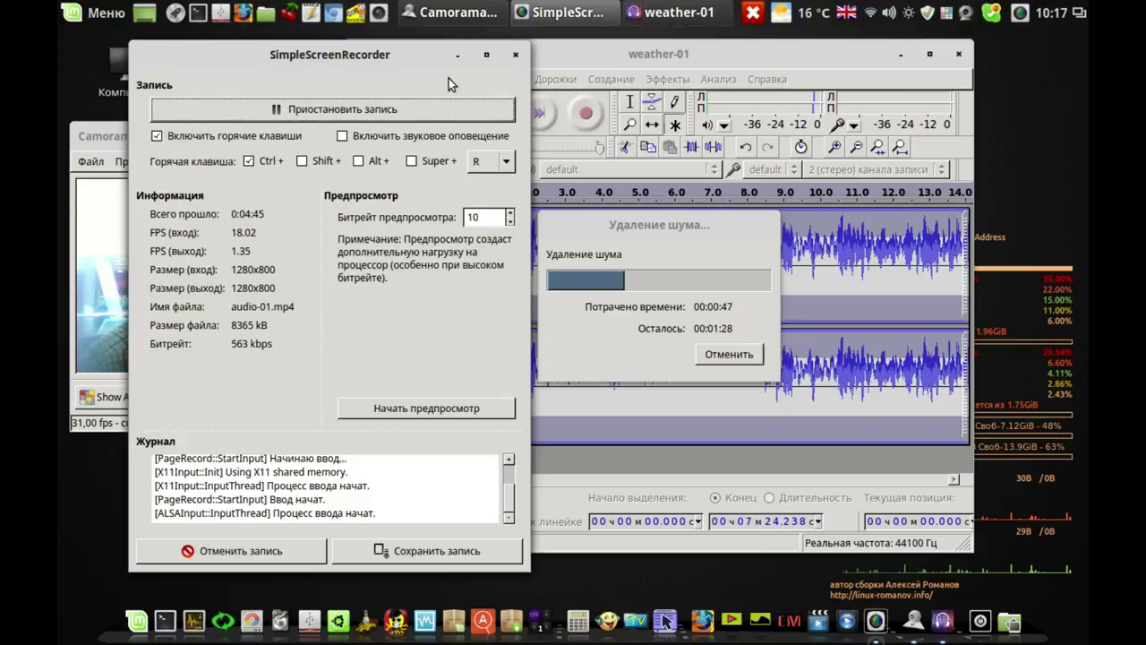
click(407, 111)
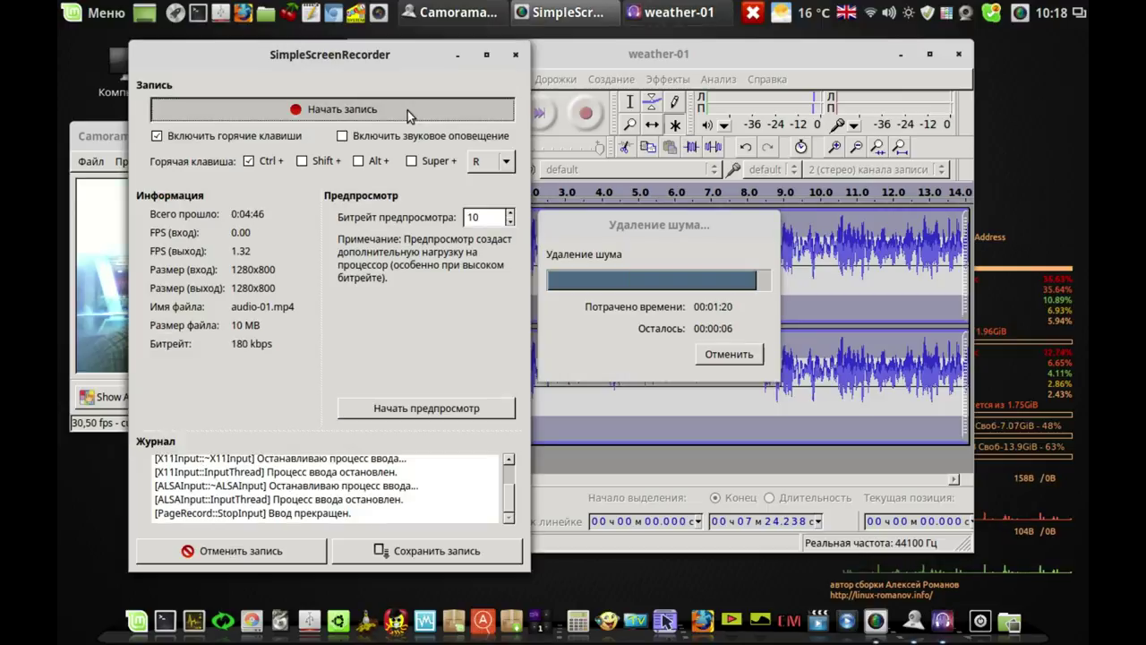
click(455, 56)
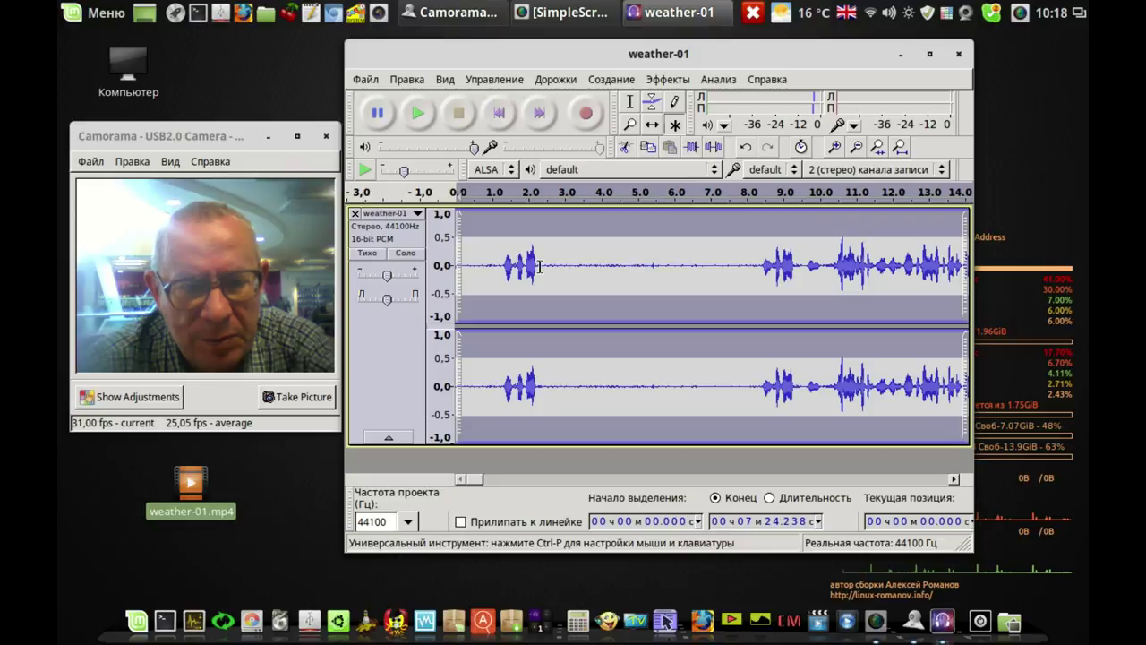
Step: Play the cleaned section from about 2.2 to 8.2 seconds and look through the rest of the waveform
drag(538, 266, 753, 271)
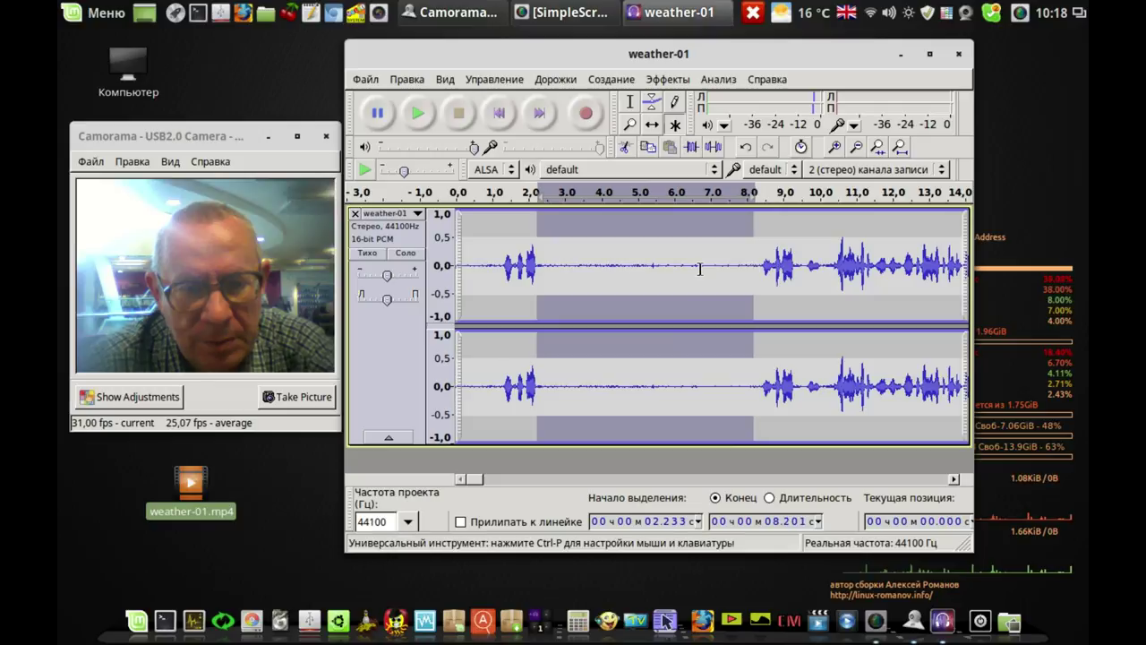
click(419, 113)
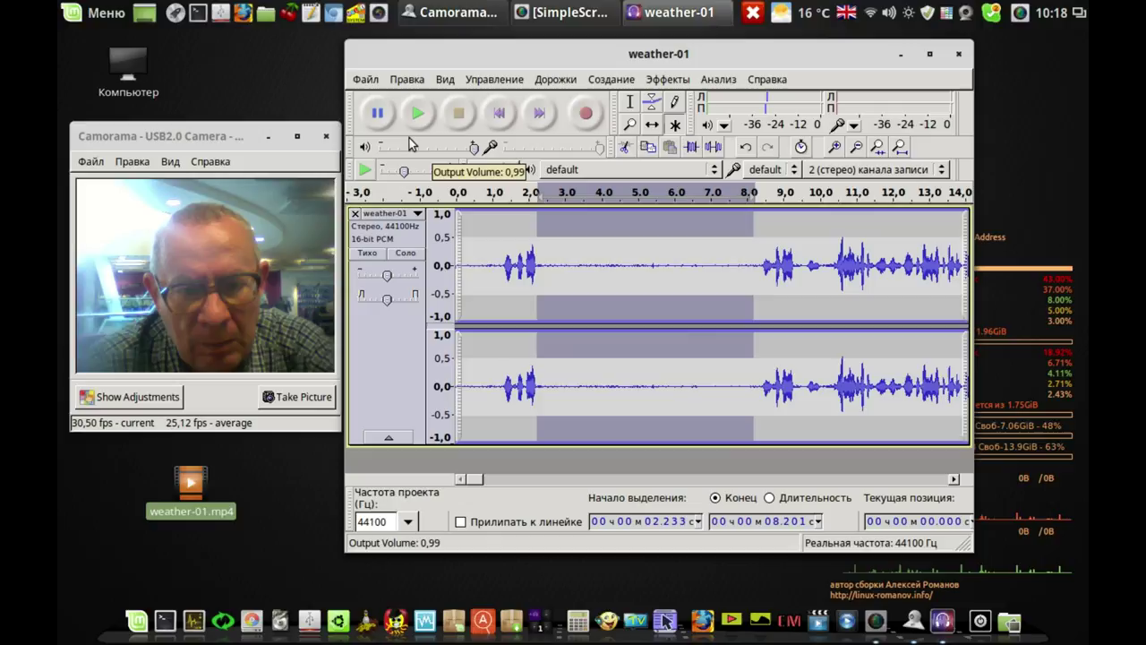
scroll(571, 487, down, 5)
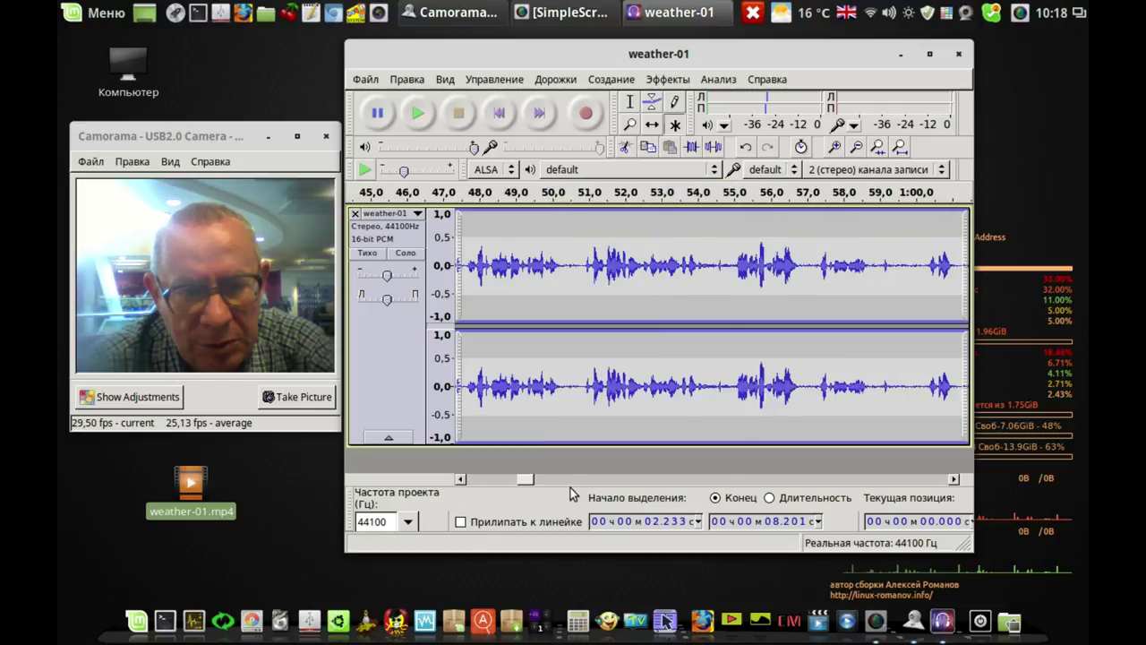
scroll(570, 487, down, 10)
scroll(648, 494, down, 8)
drag(768, 501, 354, 475)
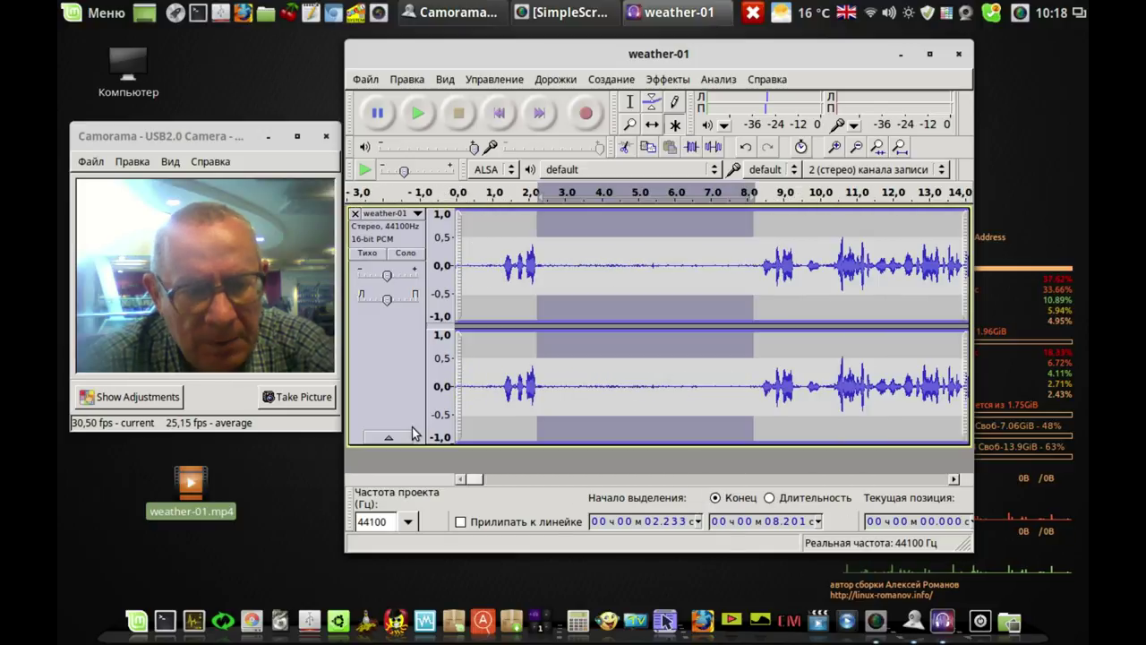
Step: Select the whole weather-01 track and apply the Удаление щелчков effect with Threshold 200 and Max Spike Width 20
click(524, 302)
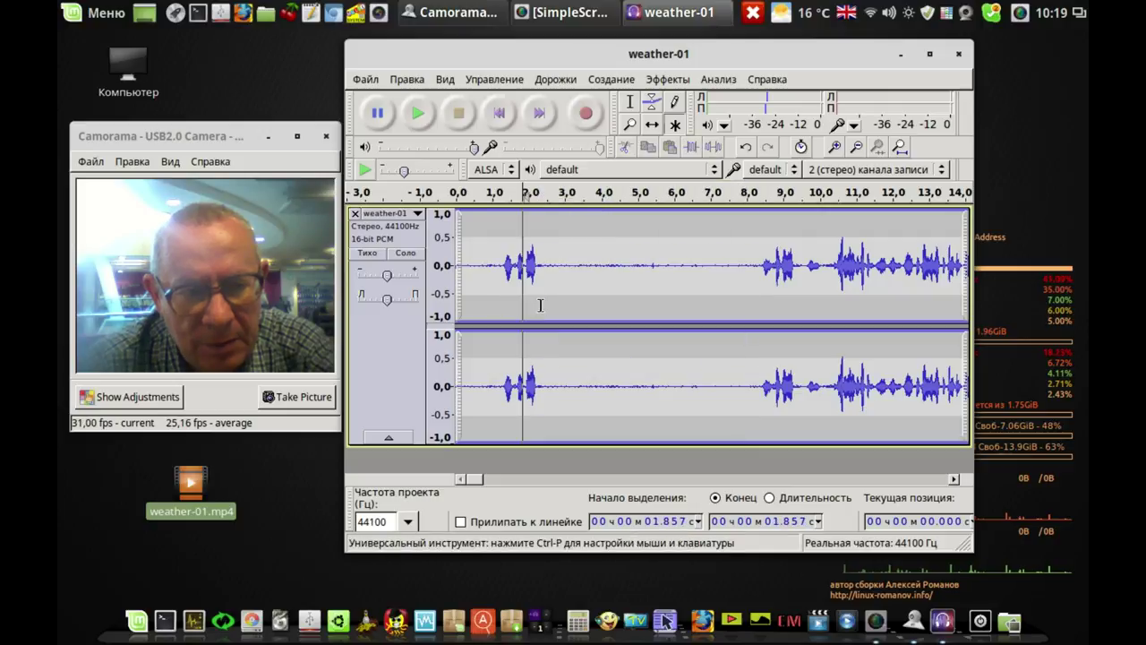
key(ctrl+a)
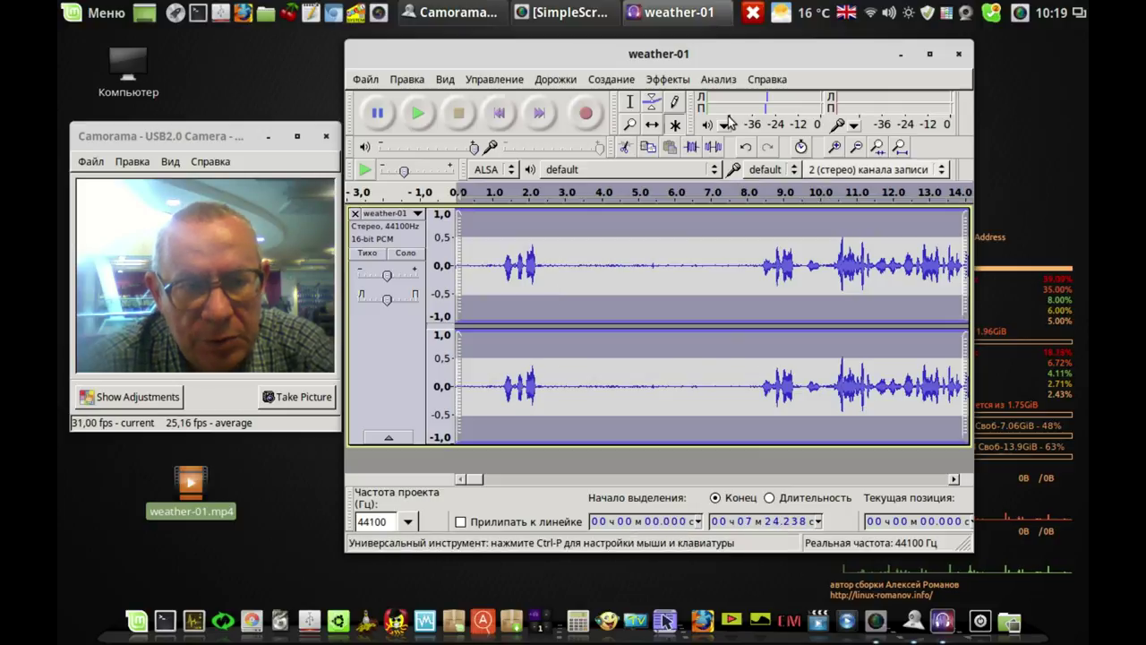
click(671, 78)
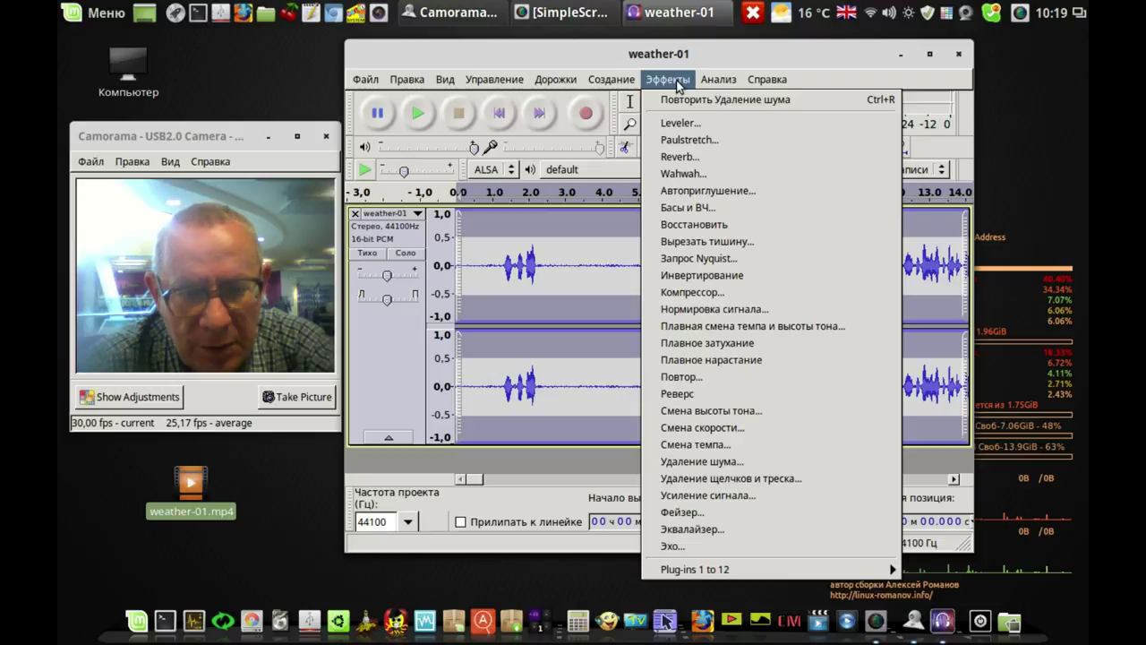
click(732, 479)
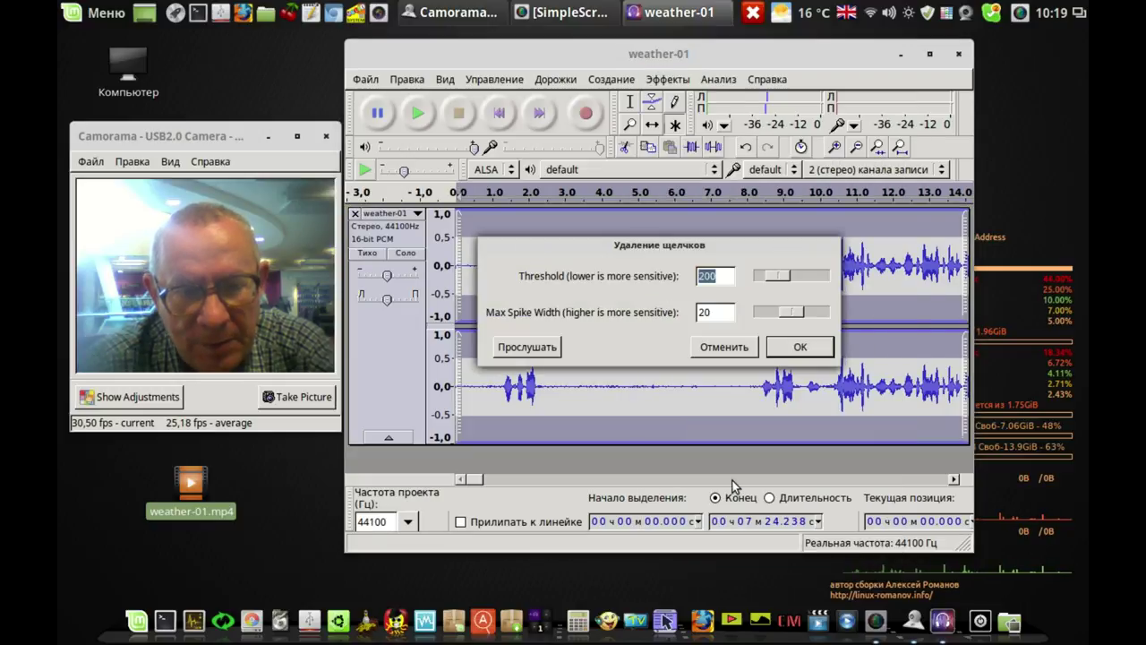
click(801, 349)
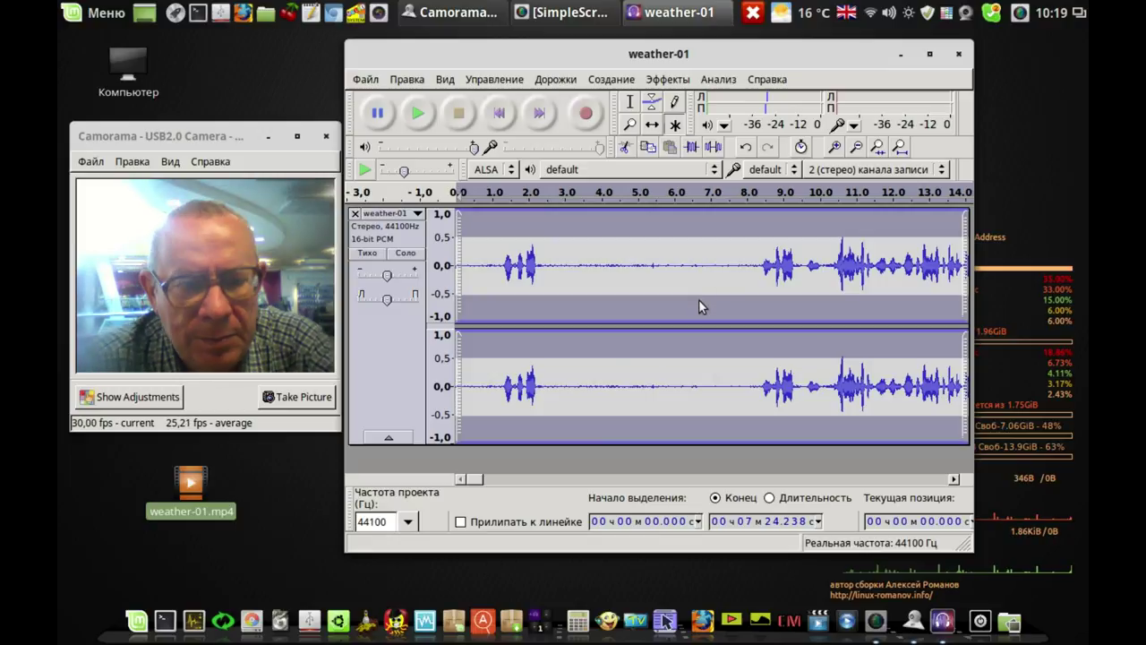
key(ctrl+r)
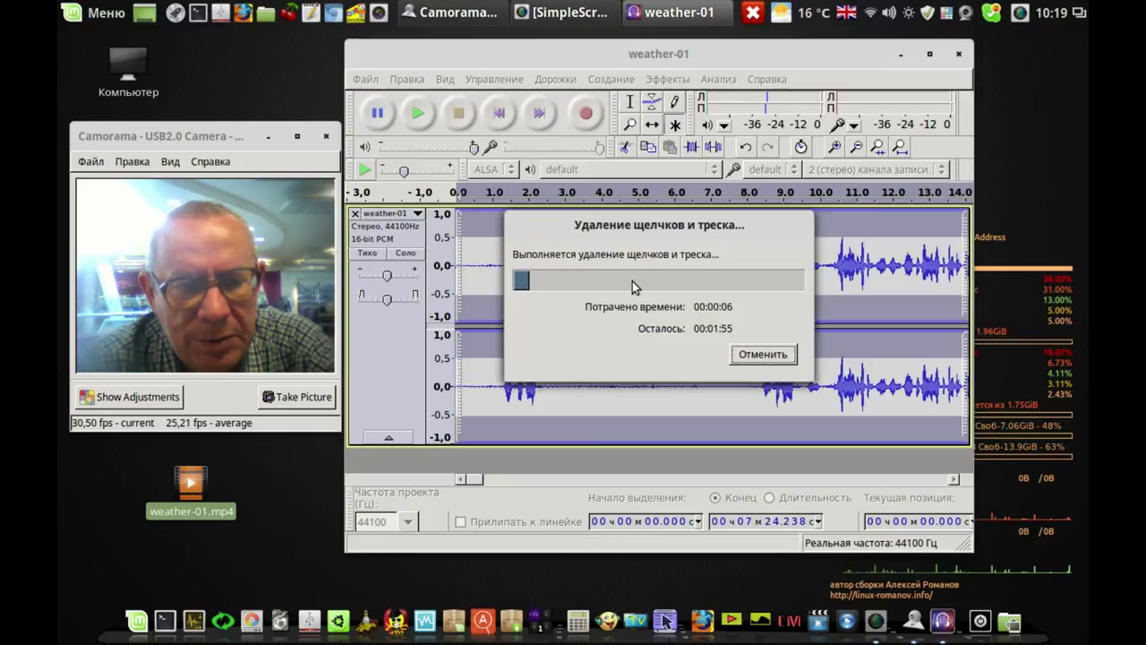
mouse_move(569, 18)
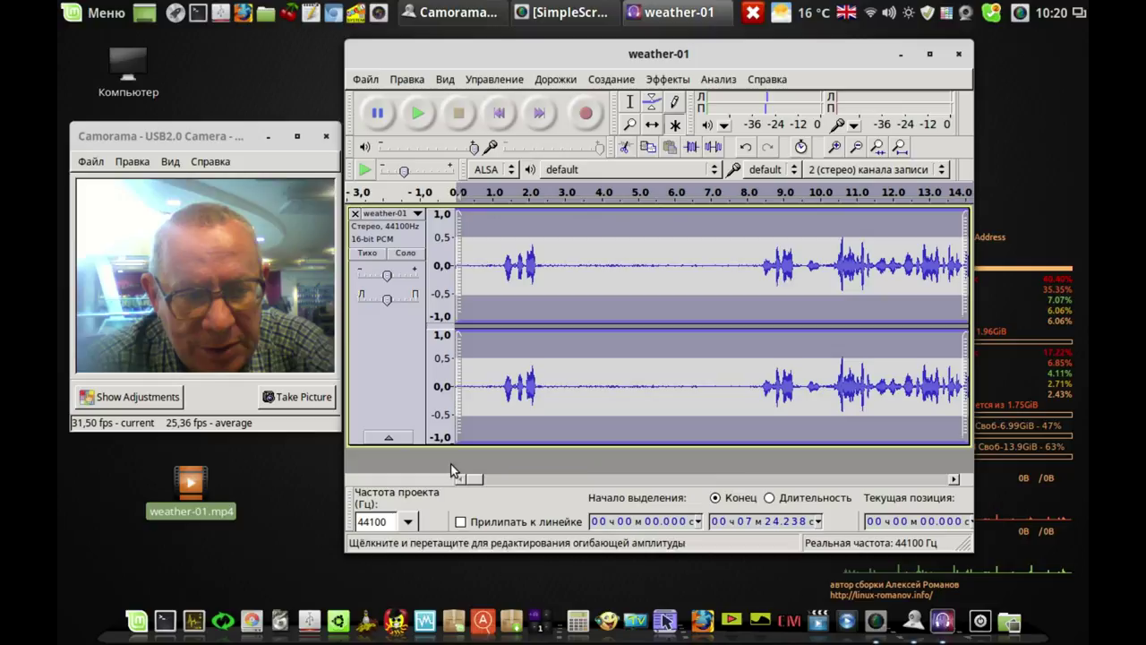
Step: Save the project as weather-01.aup in the Рабочий стол folder, and check SimpleScreenRecorder before minimising its window again
click(367, 79)
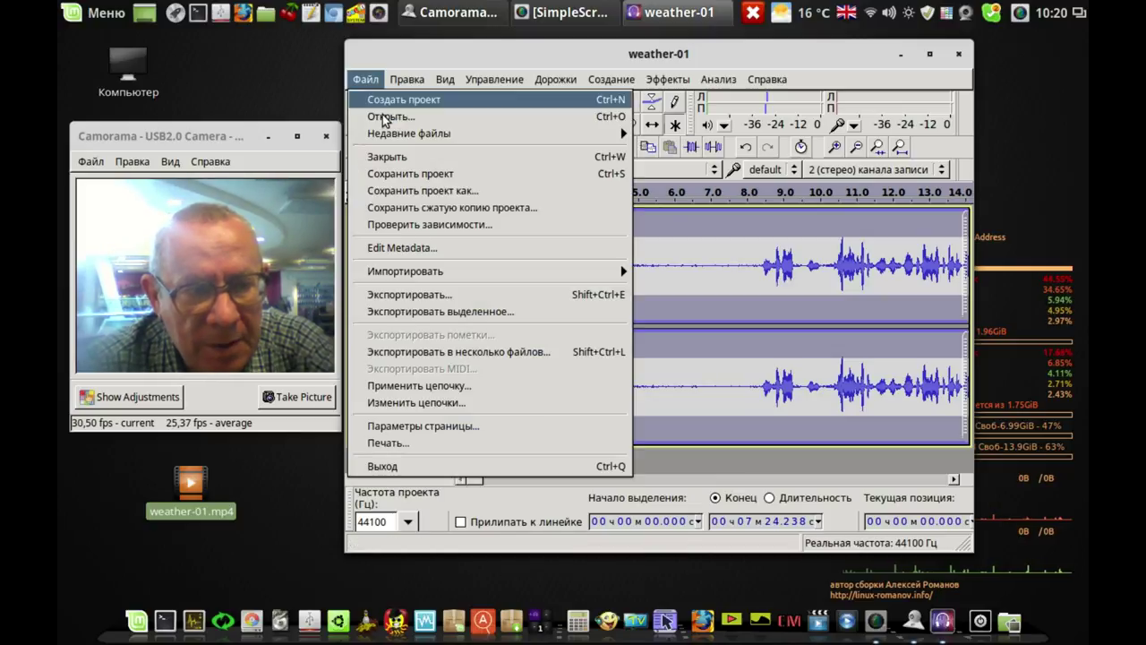
click(400, 178)
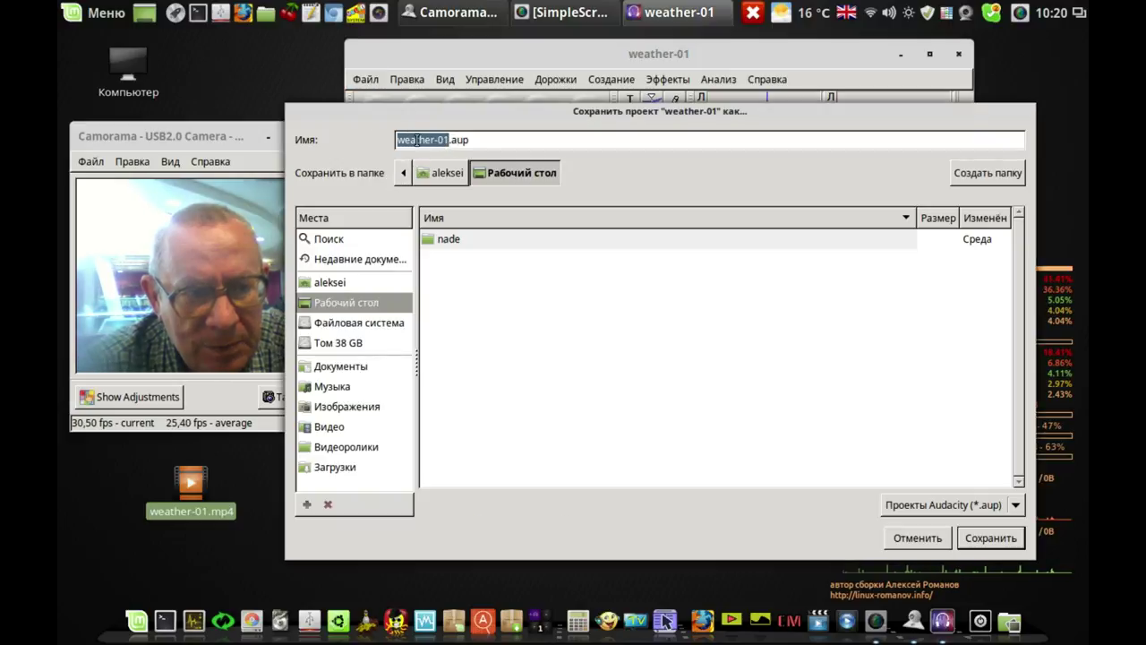
click(992, 540)
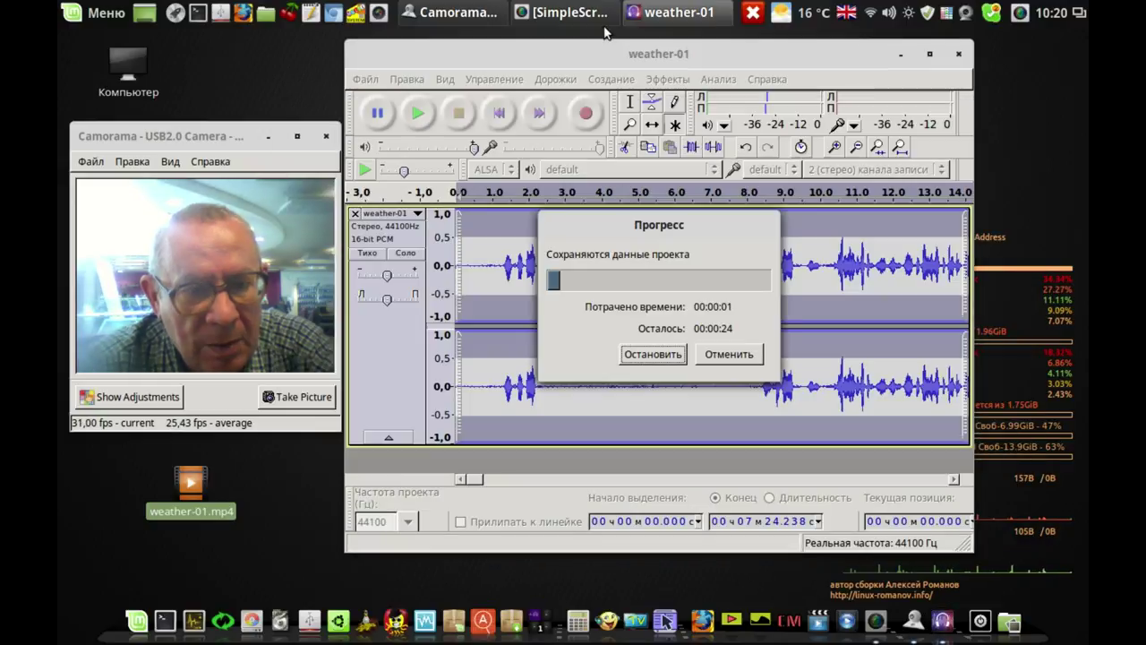
click(556, 15)
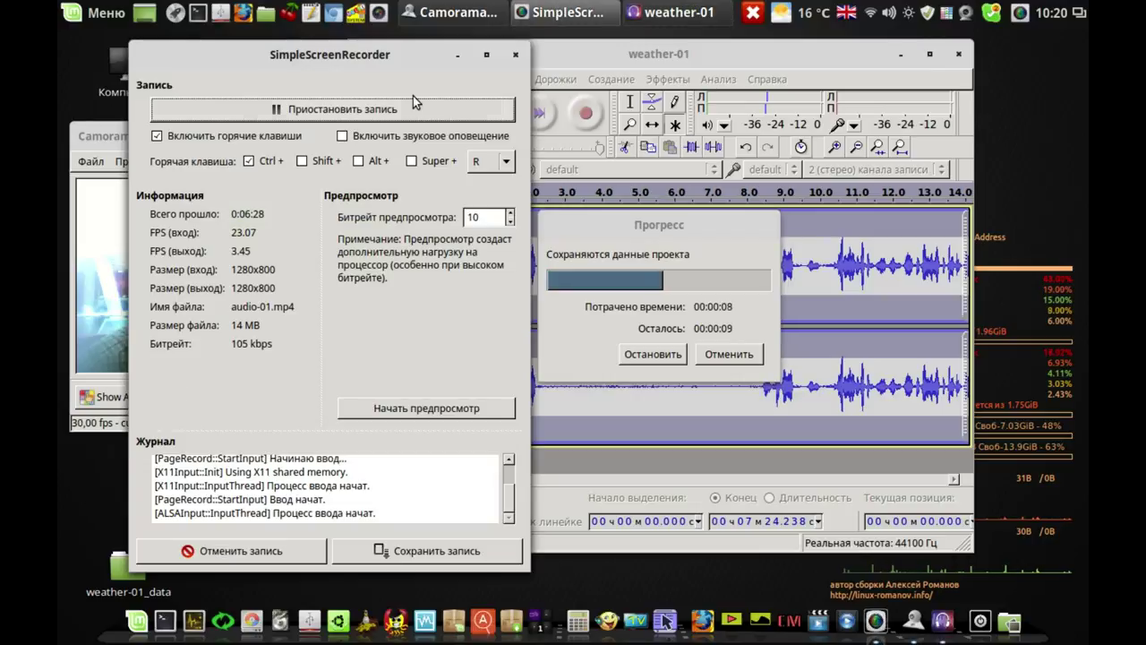
click(457, 58)
Step: Export the cleaned audio as the MP3 file weather-01 to the Видео folder with empty metadata, and pause the screen recording
click(365, 80)
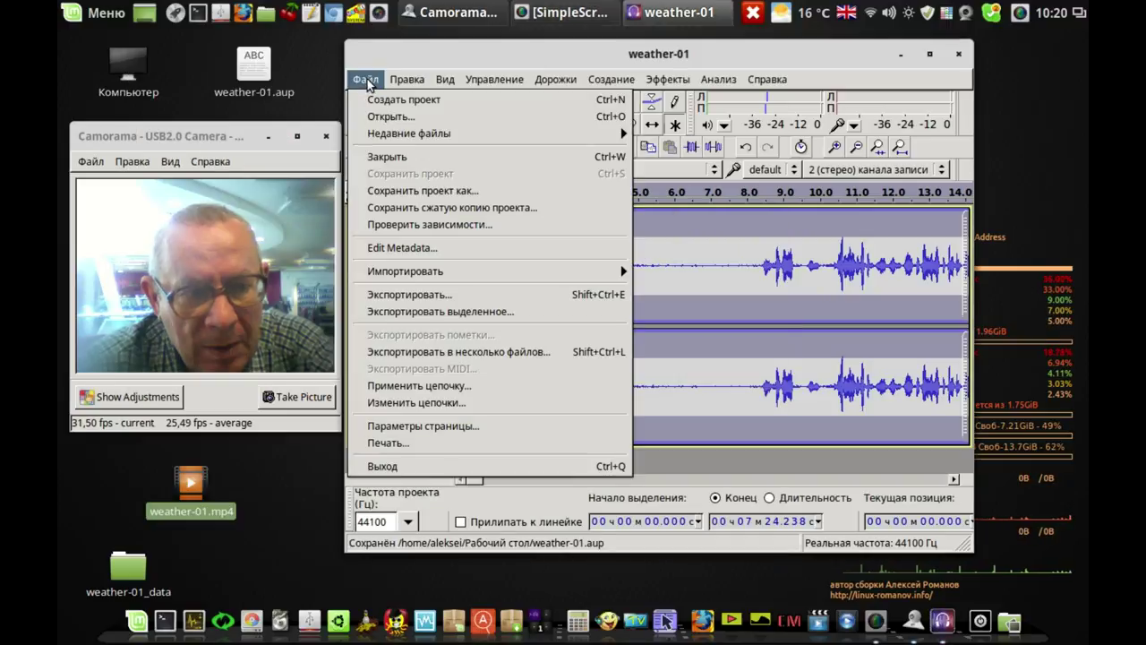
click(438, 299)
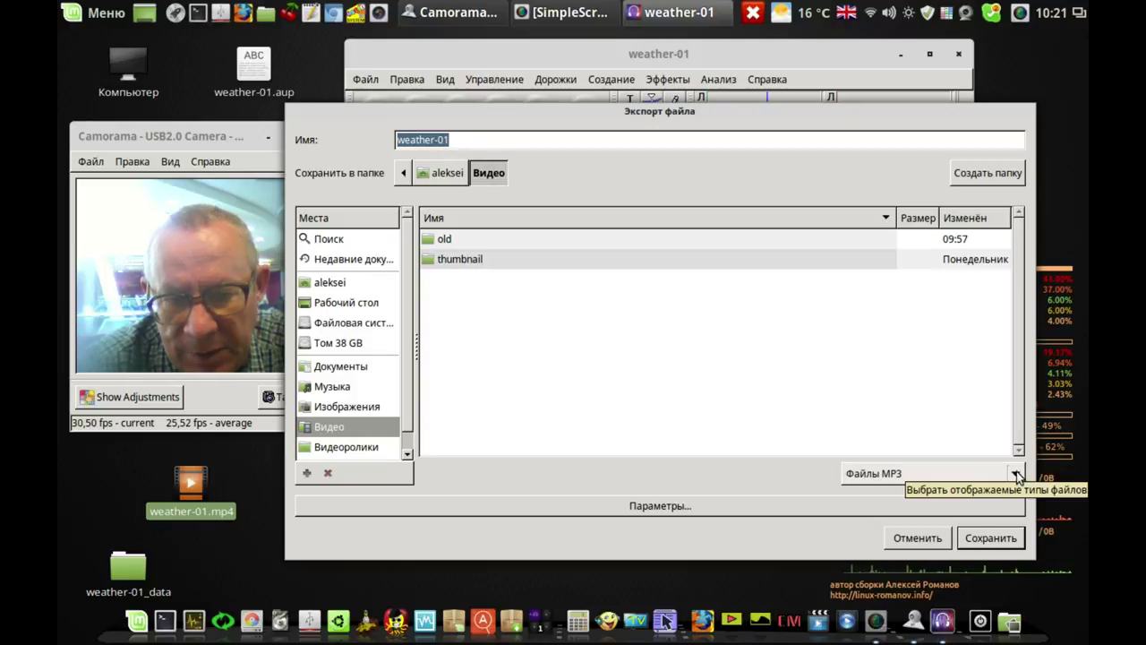
click(990, 538)
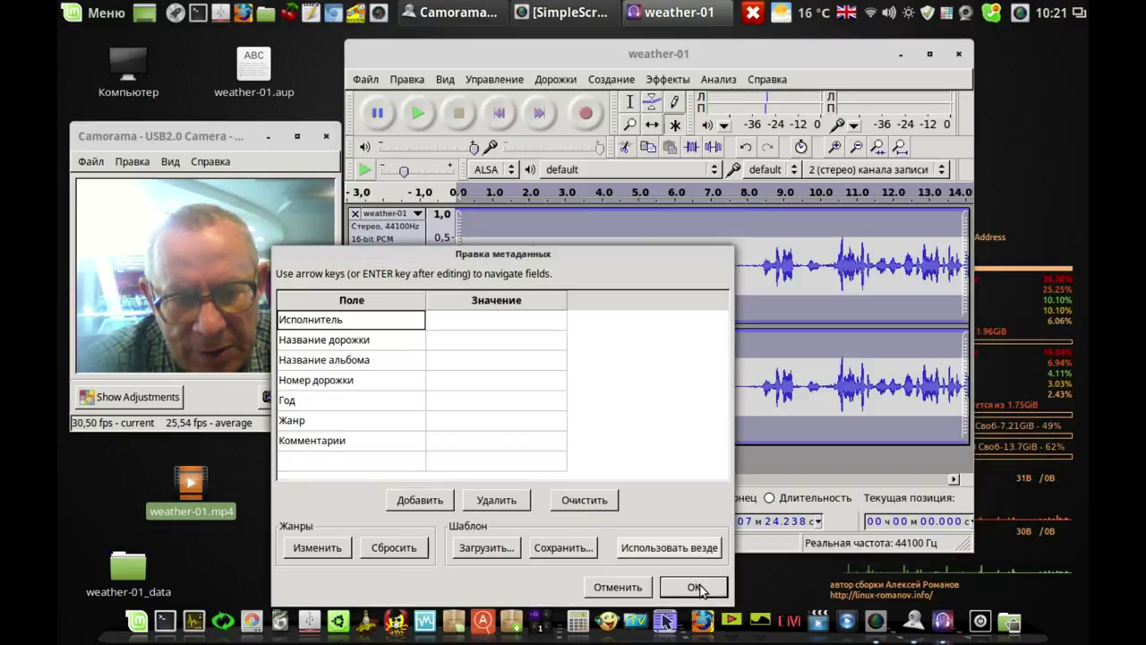
click(695, 586)
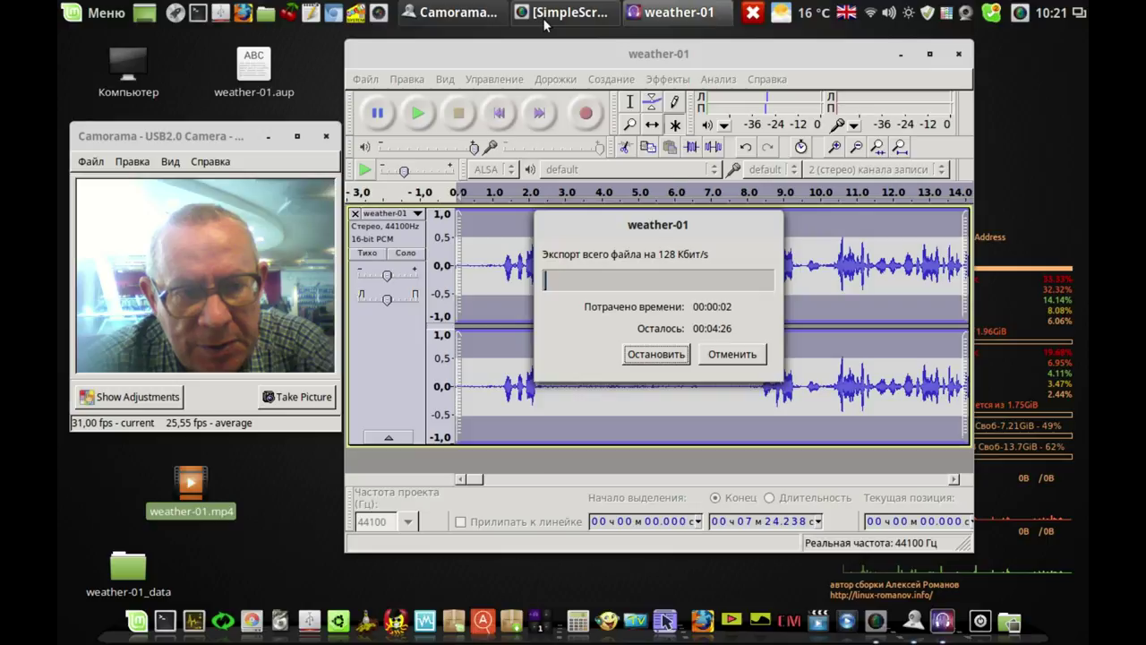
mouse_move(544, 25)
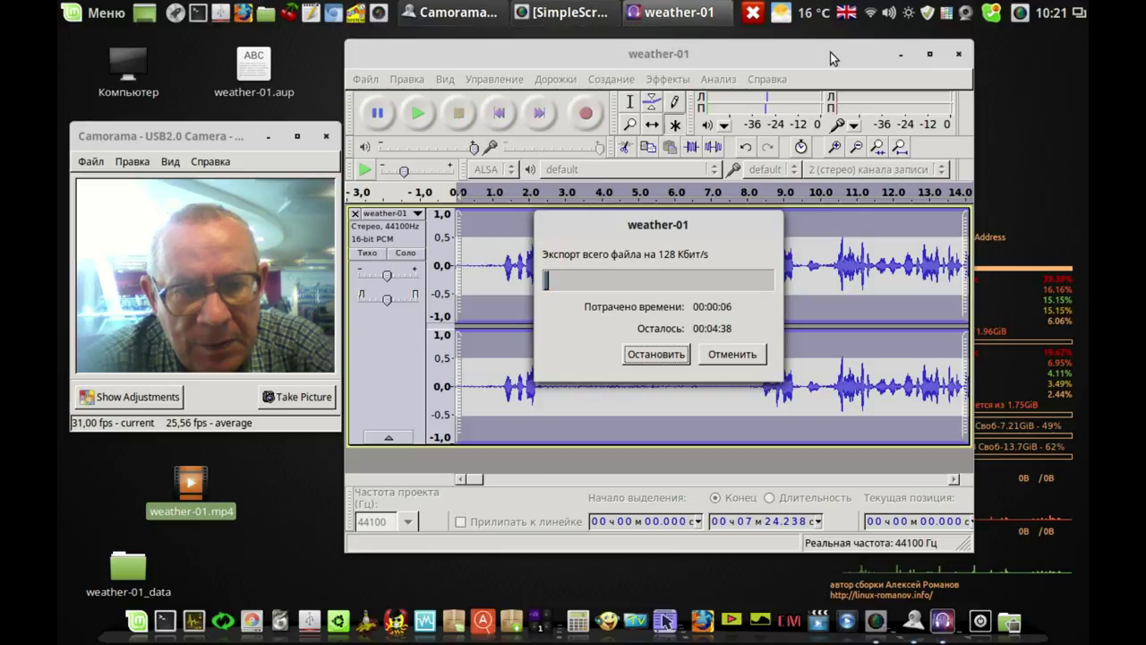
click(557, 16)
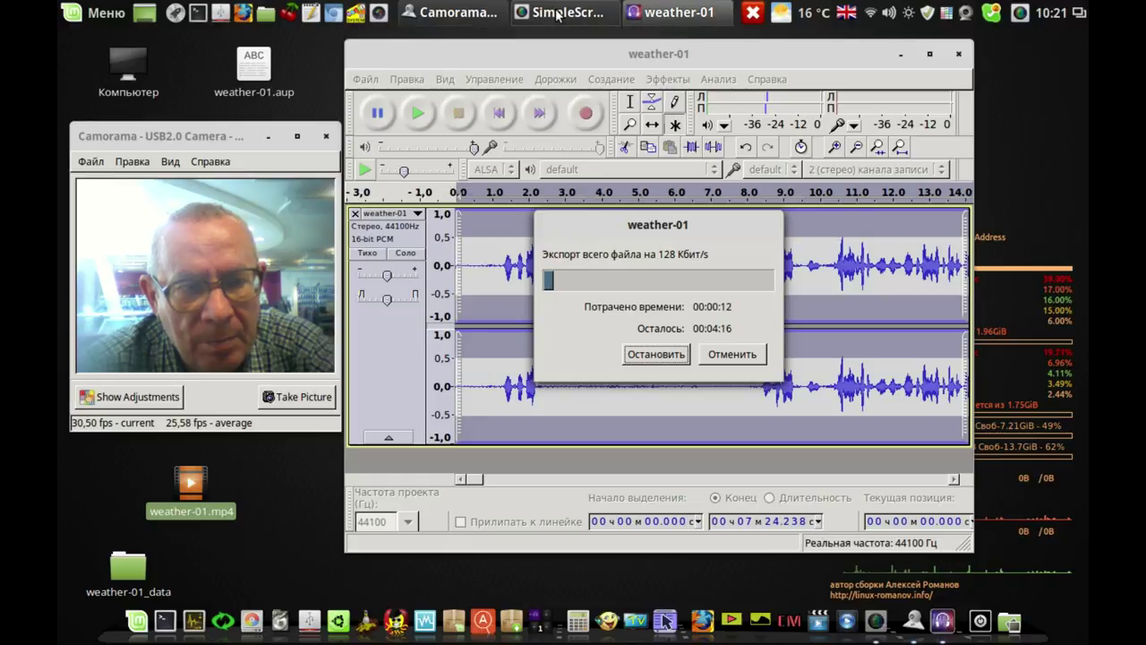
click(386, 109)
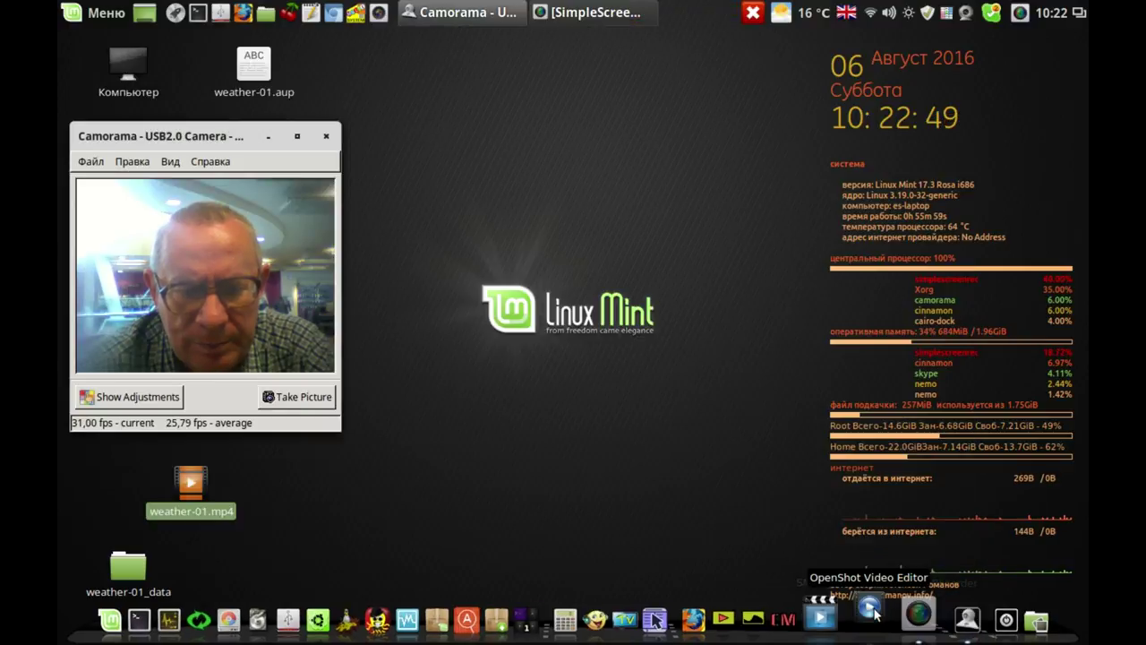
Step: Switch to OpenShot Video Editor and import weather-01.mp3 from the Видео folder into the project files
click(869, 609)
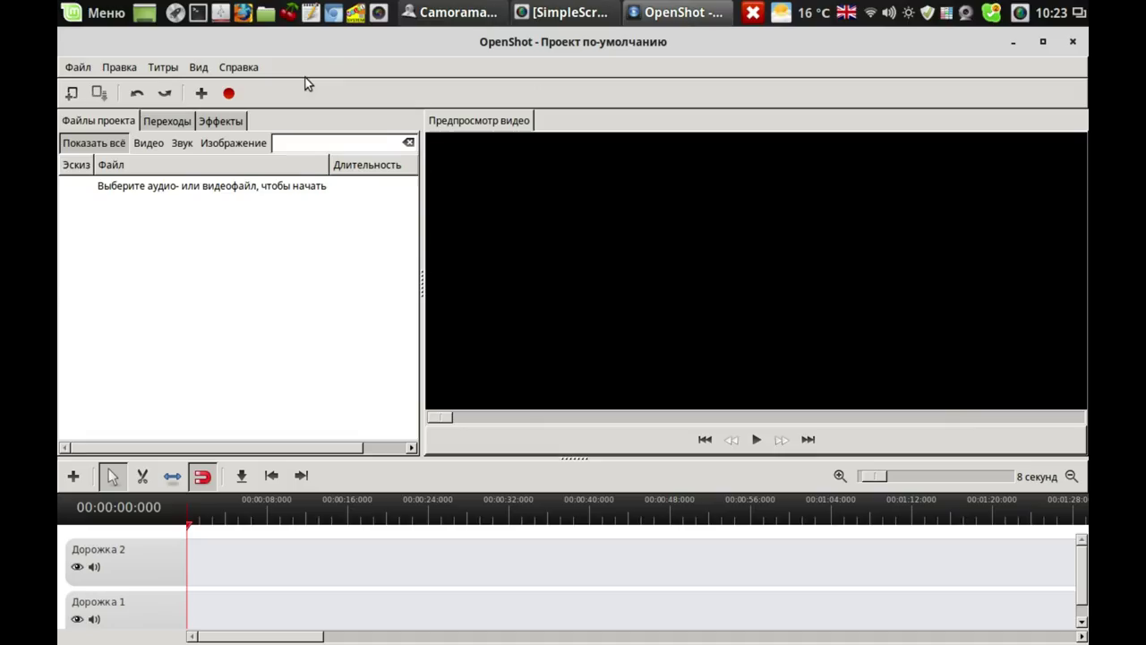
click(202, 95)
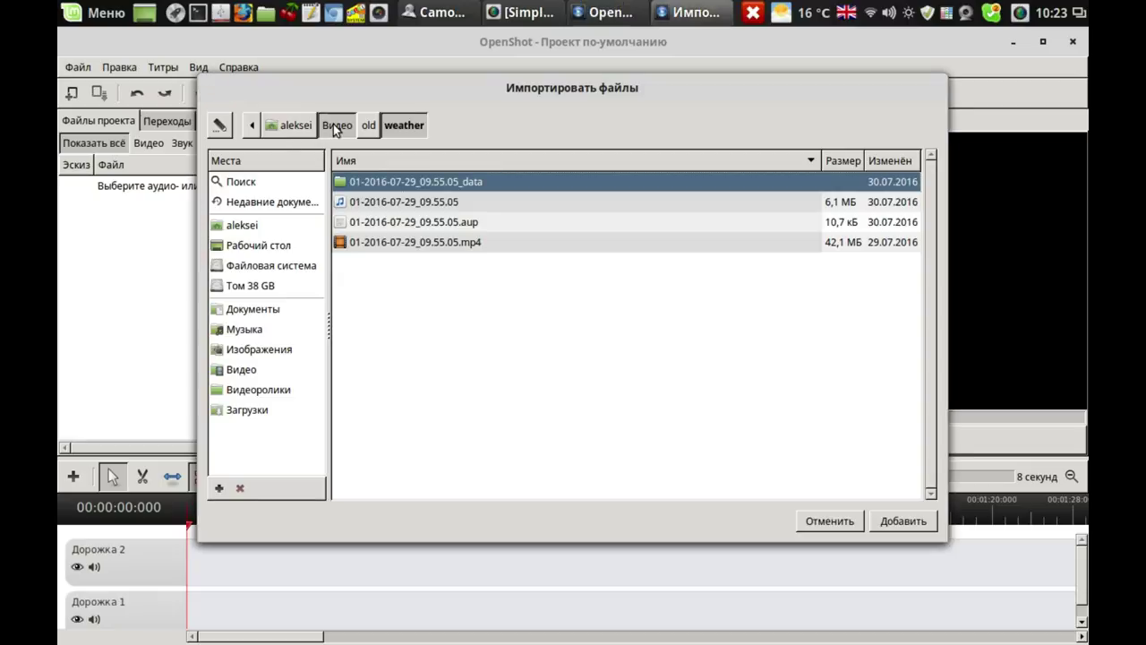
click(336, 126)
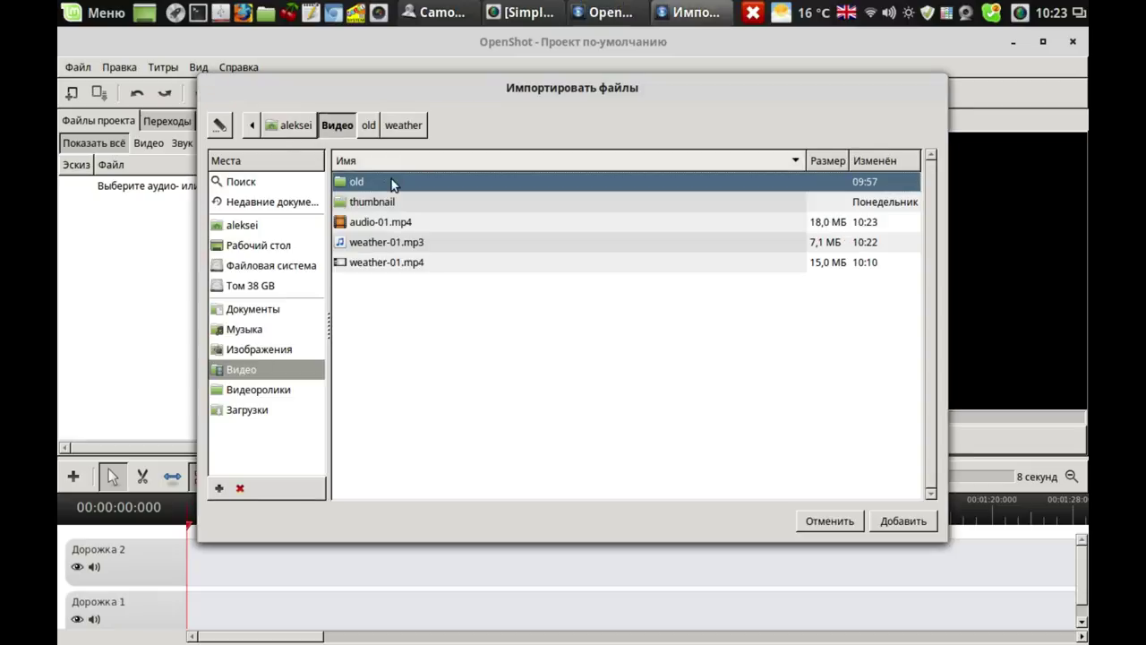
click(413, 244)
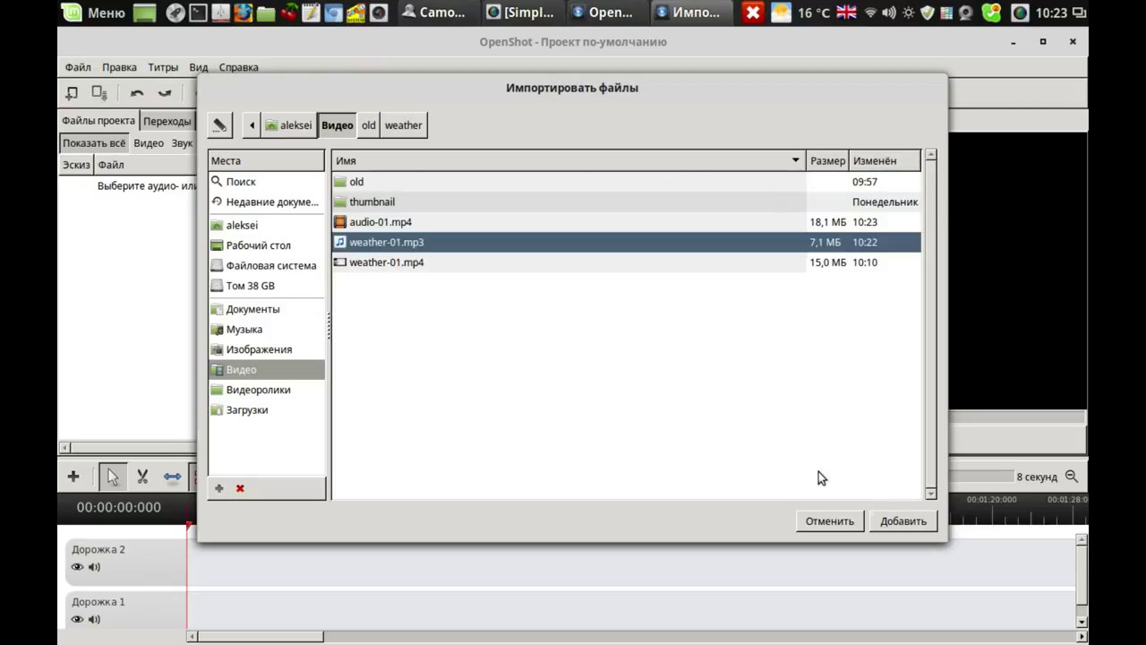
click(895, 519)
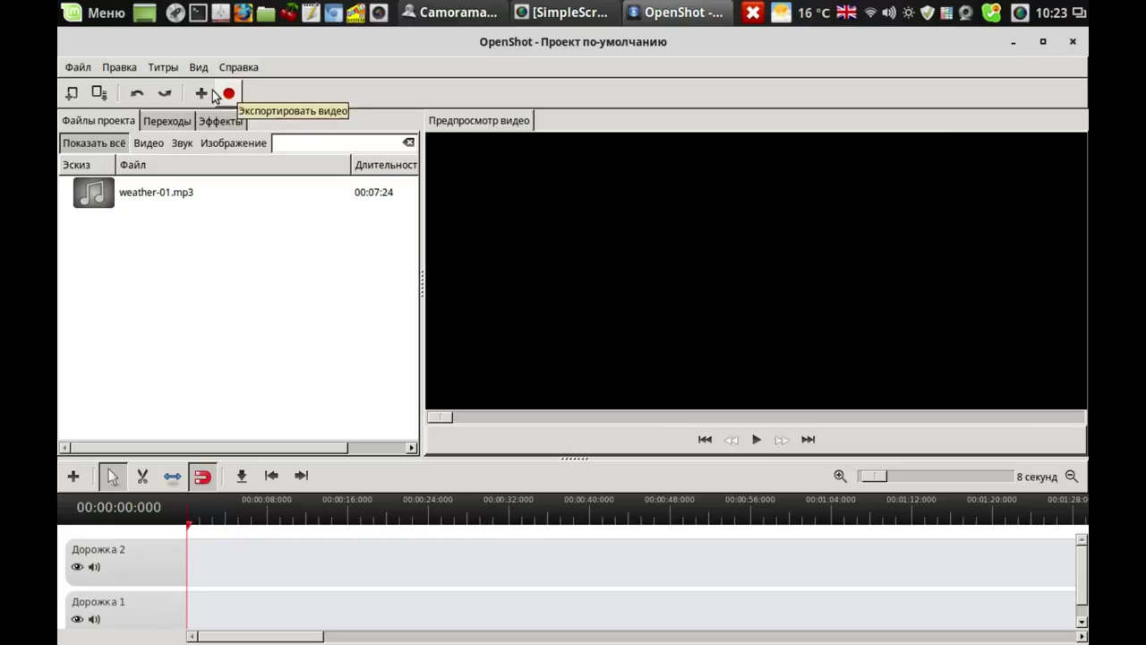
Step: Import weather-01.mp4 from the Видео folder into the project files
click(202, 93)
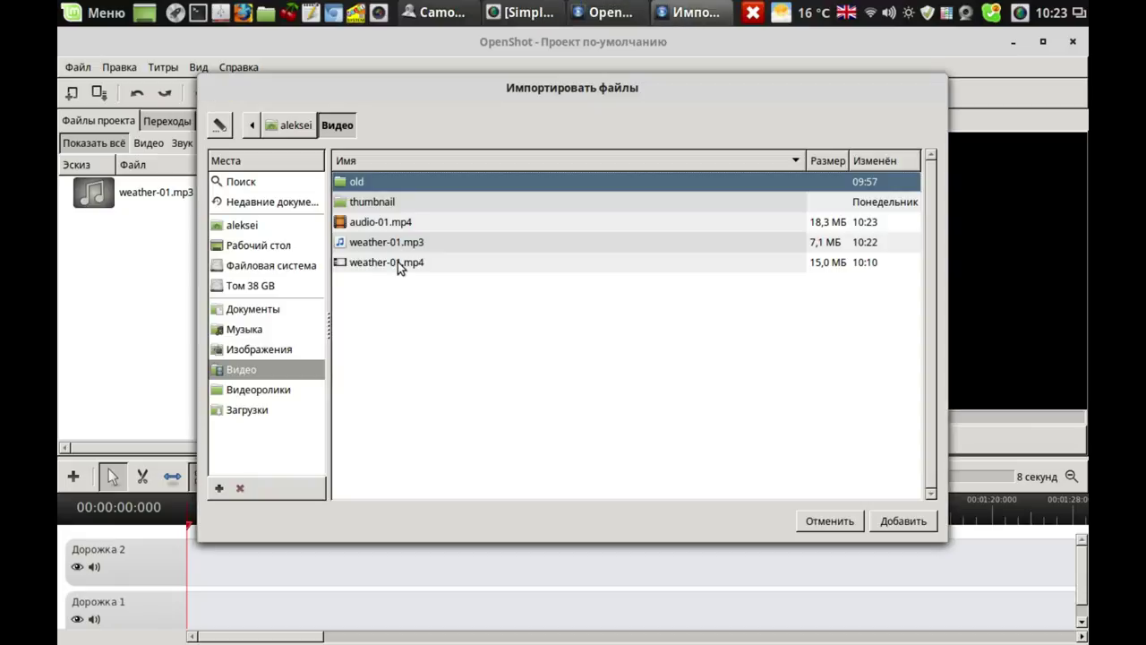
click(398, 262)
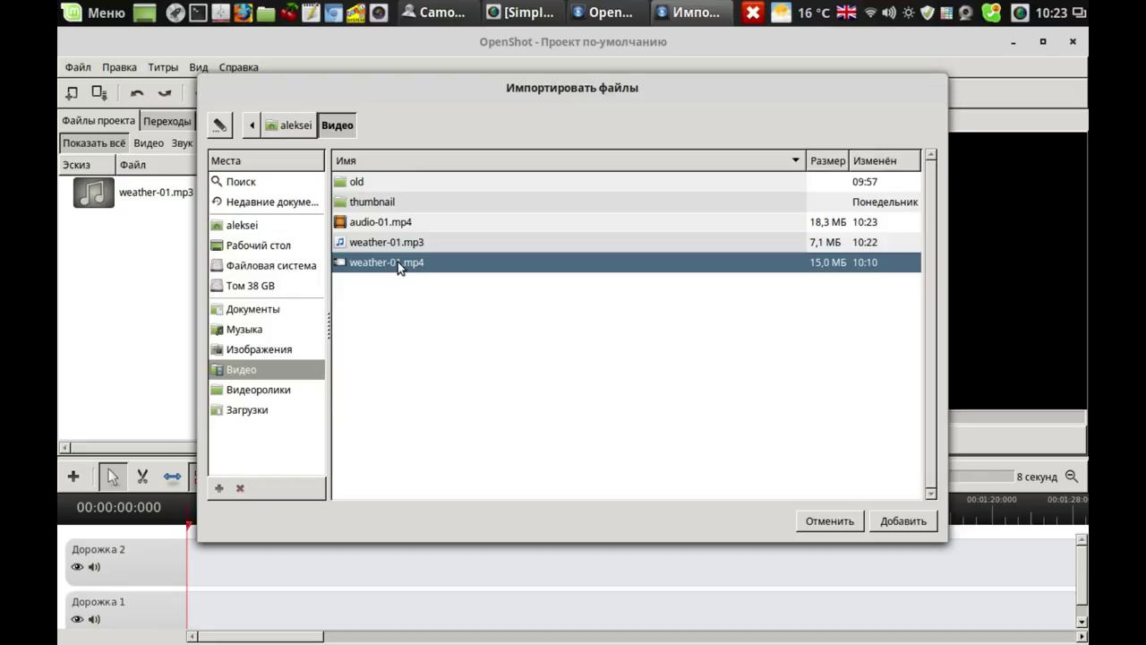
click(907, 521)
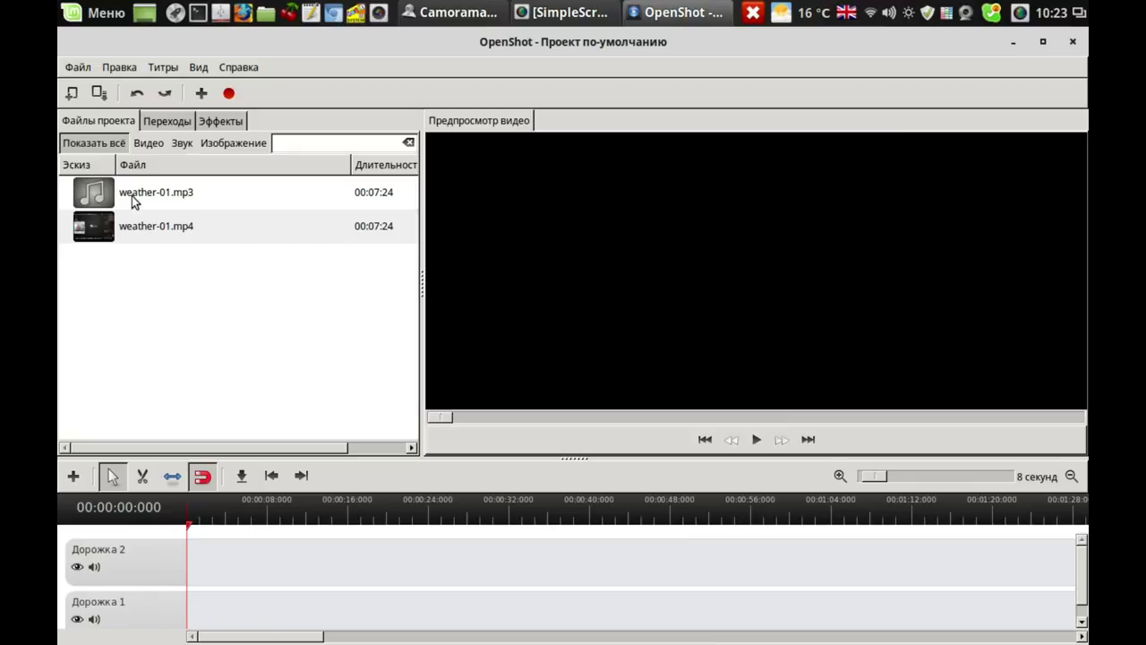
Step: Place weather-01.mp4 at the start of Дорожка 2 and weather-01.mp3 at the start of Дорожка 1
click(107, 228)
drag(107, 229, 193, 554)
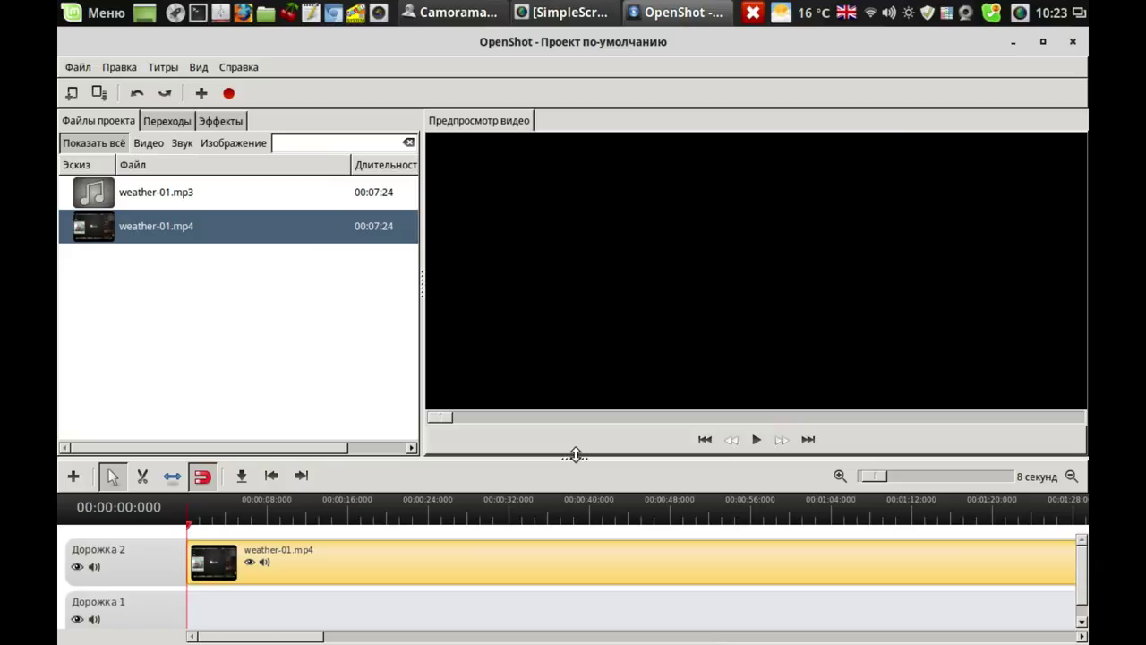
drag(575, 456, 582, 428)
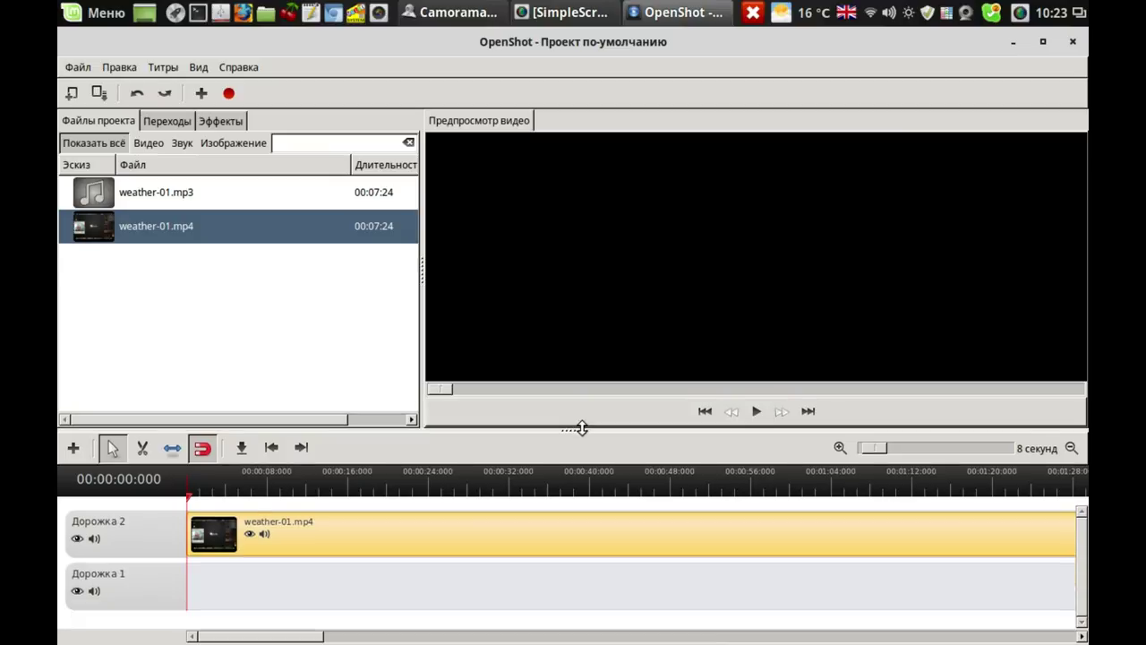
click(97, 193)
drag(98, 193, 197, 595)
Step: Mute the sound of the weather-01.mp4 clip on Дорожка 2 and preview the first seconds of the combined video
drag(874, 448, 906, 452)
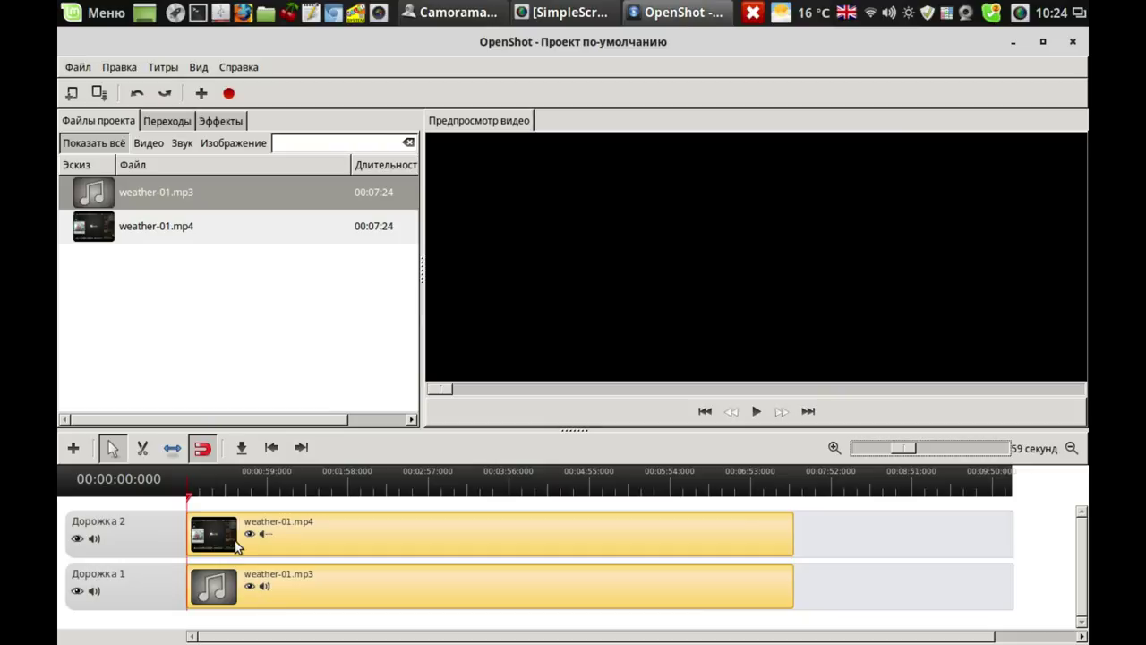
click(757, 411)
click(757, 412)
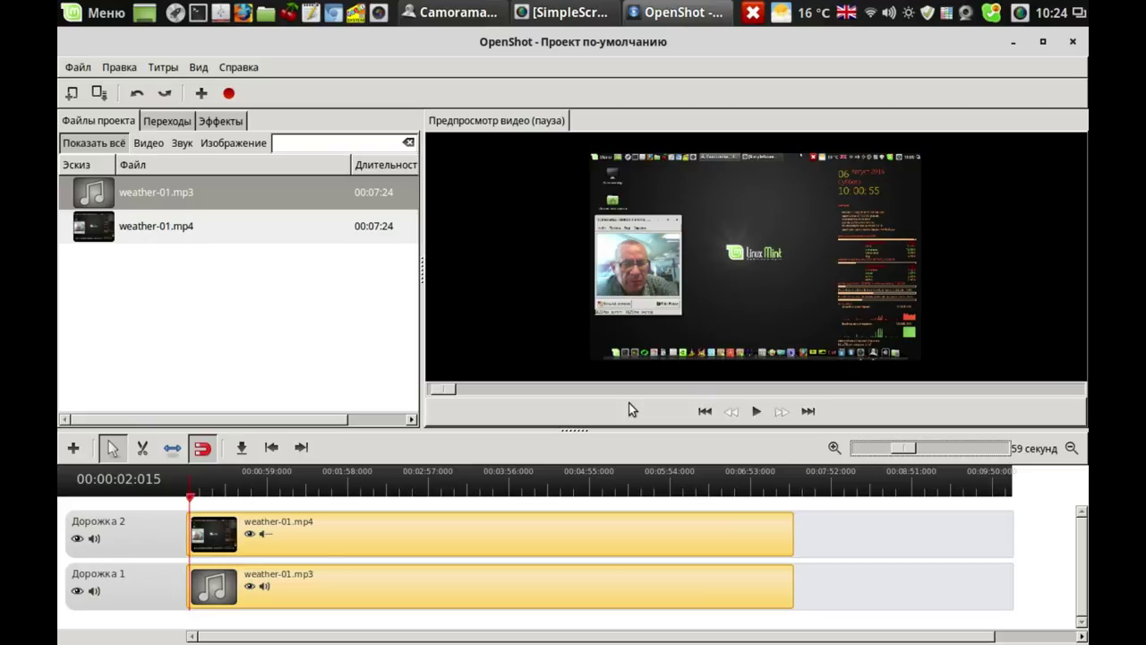
click(264, 533)
Step: Close OpenShot and move the Camorama window slightly upwards on the desktop
click(1074, 43)
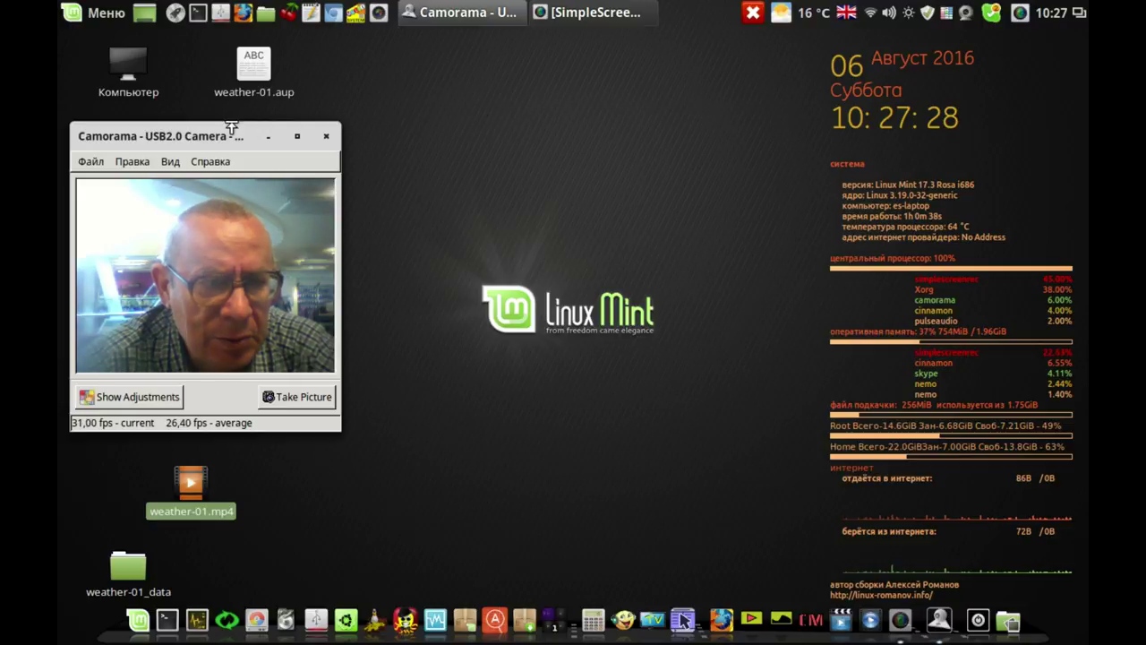
drag(230, 127, 226, 118)
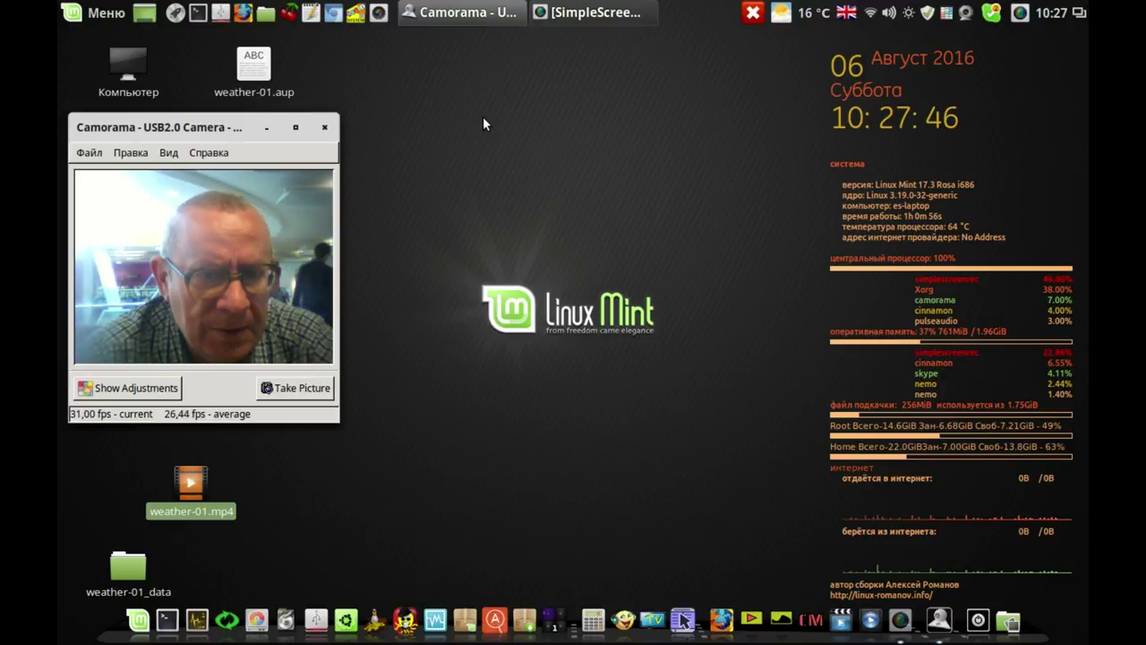
Step: Launch Super Boot Manager from the dock and authorise it by entering the root password
click(407, 618)
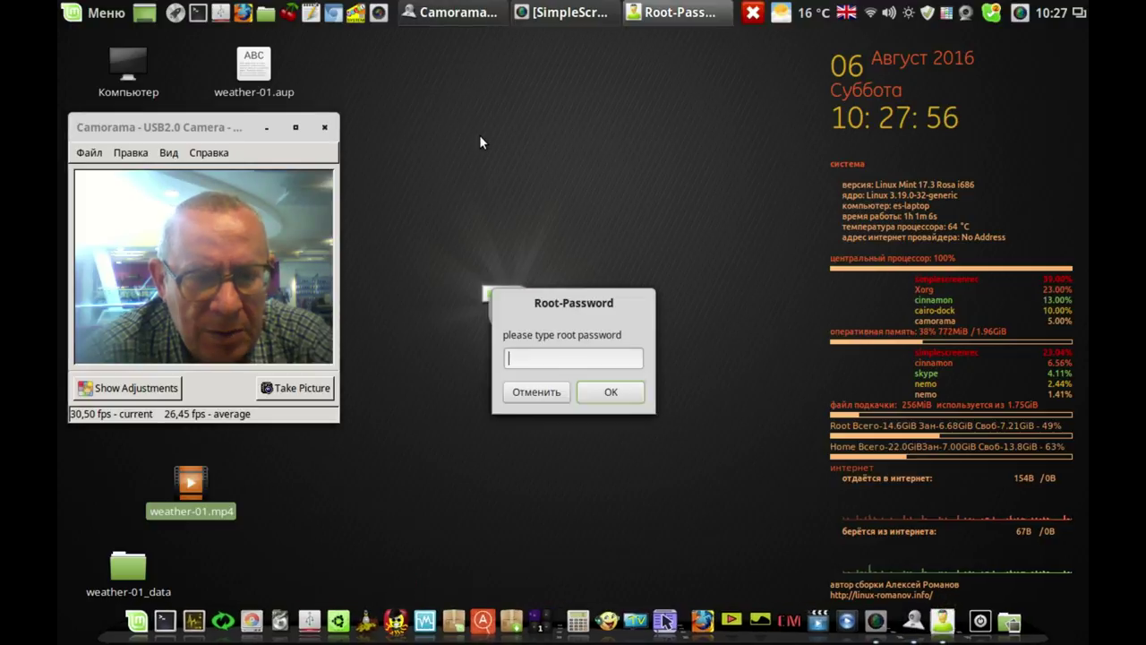
text(1)
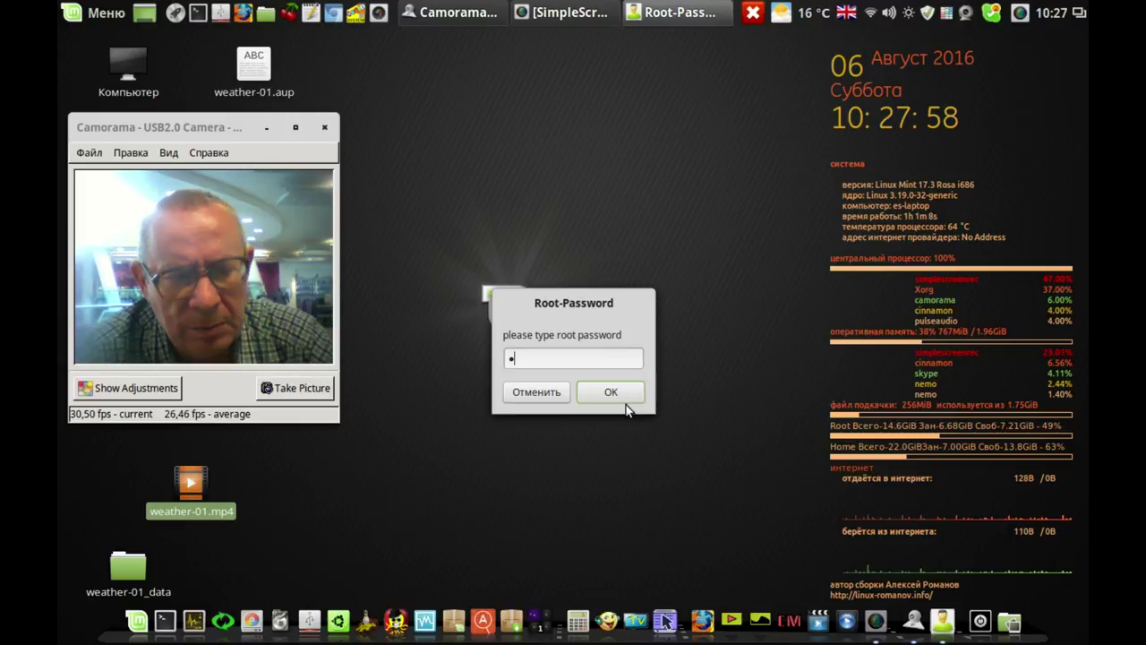
click(629, 394)
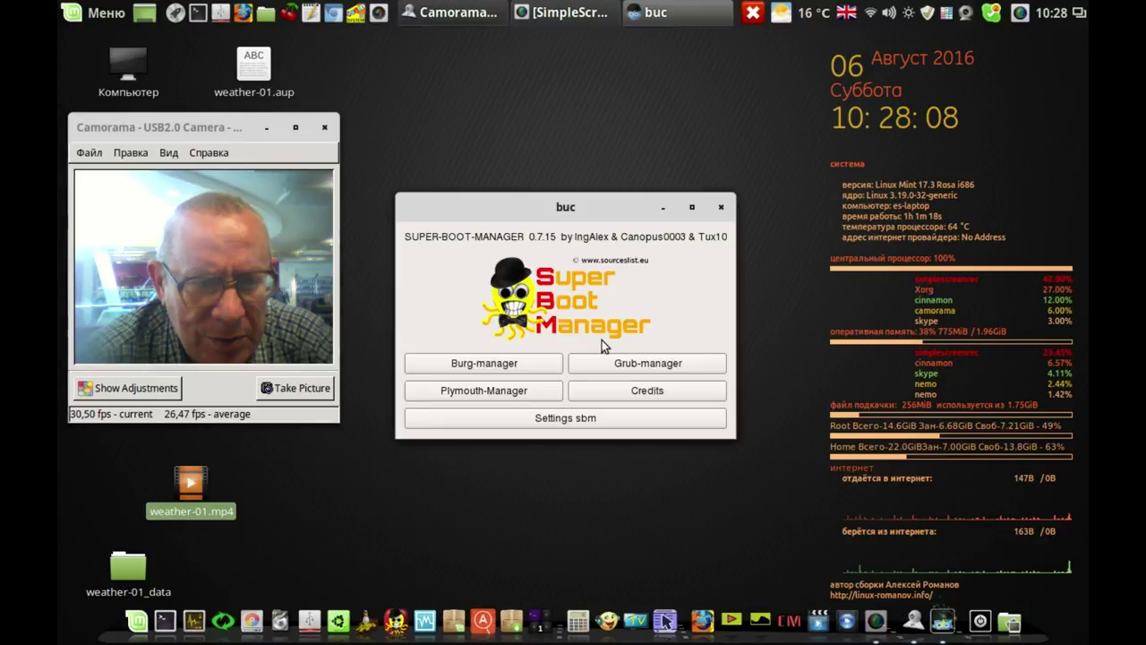
Step: Move the Super Boot Manager window higher on the desktop and close it
drag(607, 198, 665, 147)
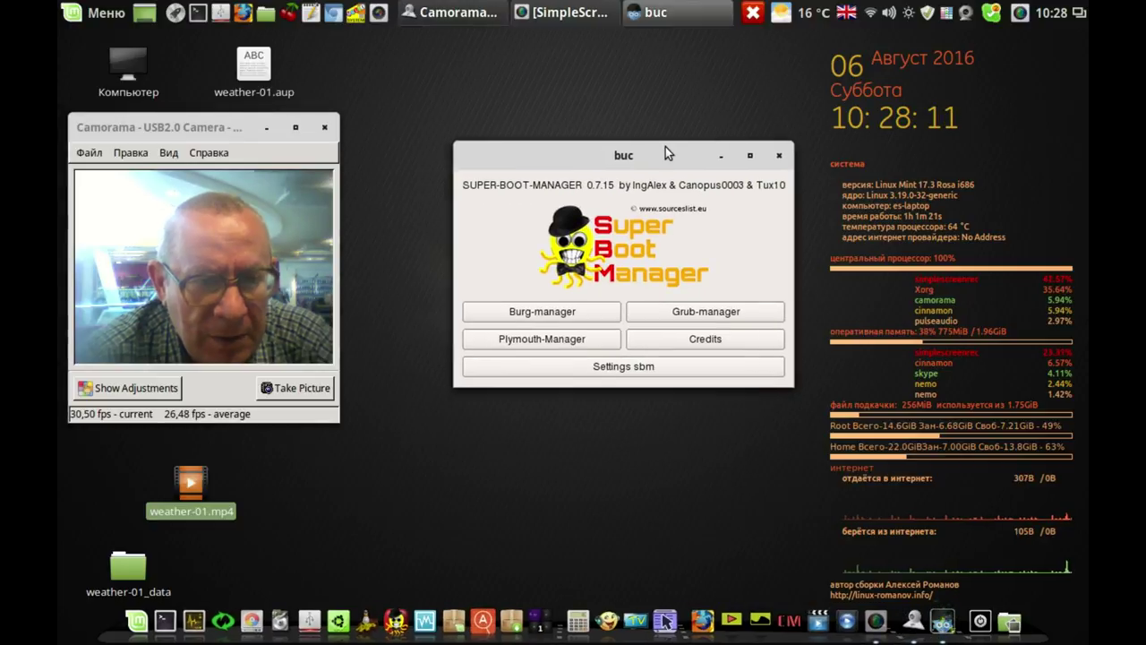
click(780, 156)
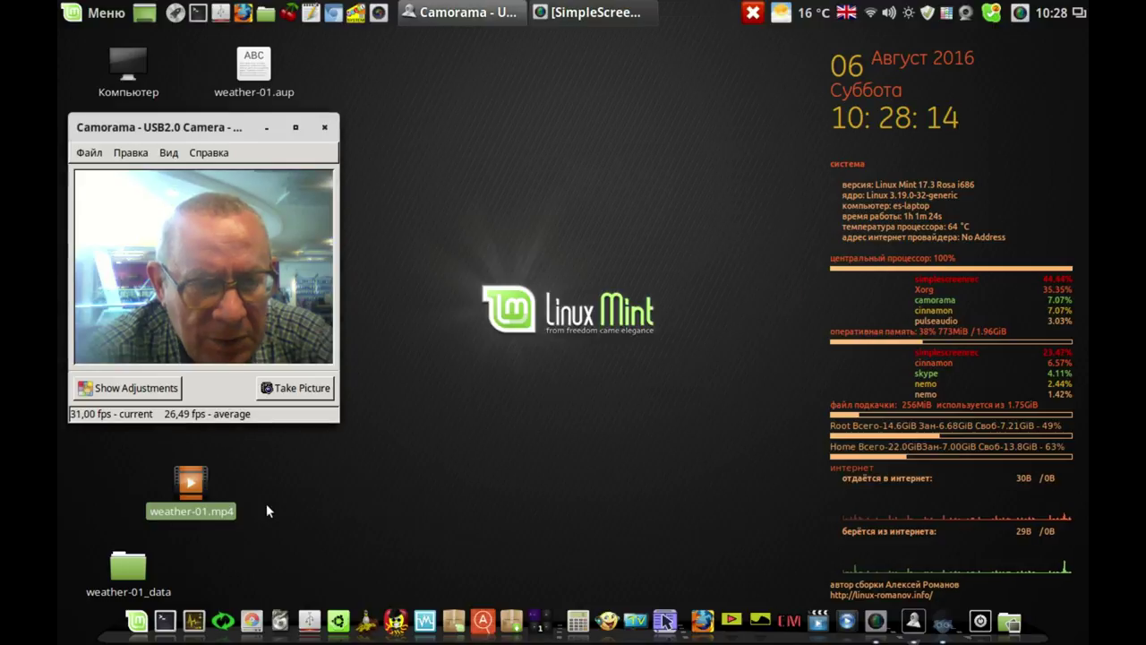
Step: Launch Systemback by entering the administrator password, view its restore points and function menu, and close it
click(231, 618)
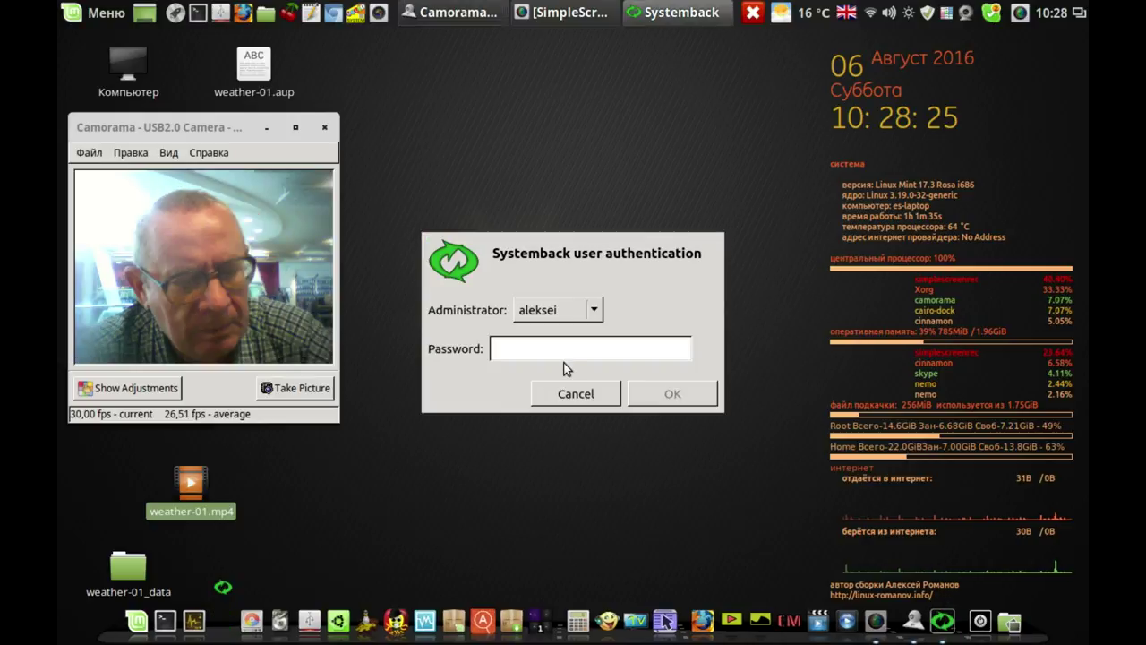
text(1)
click(691, 395)
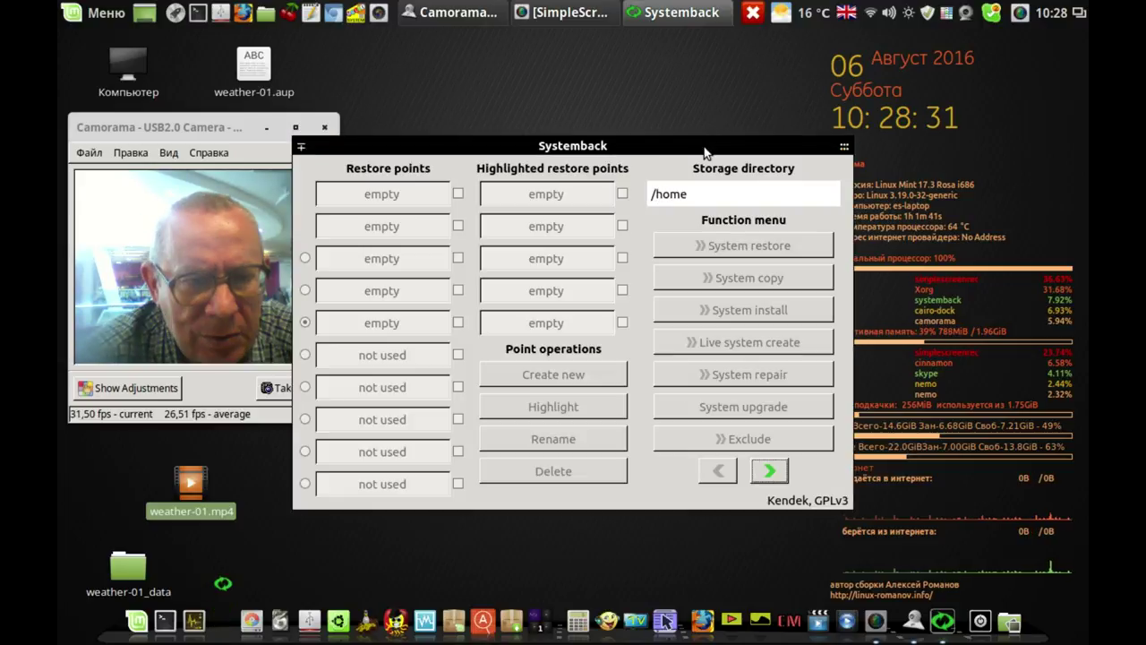
drag(704, 152, 754, 72)
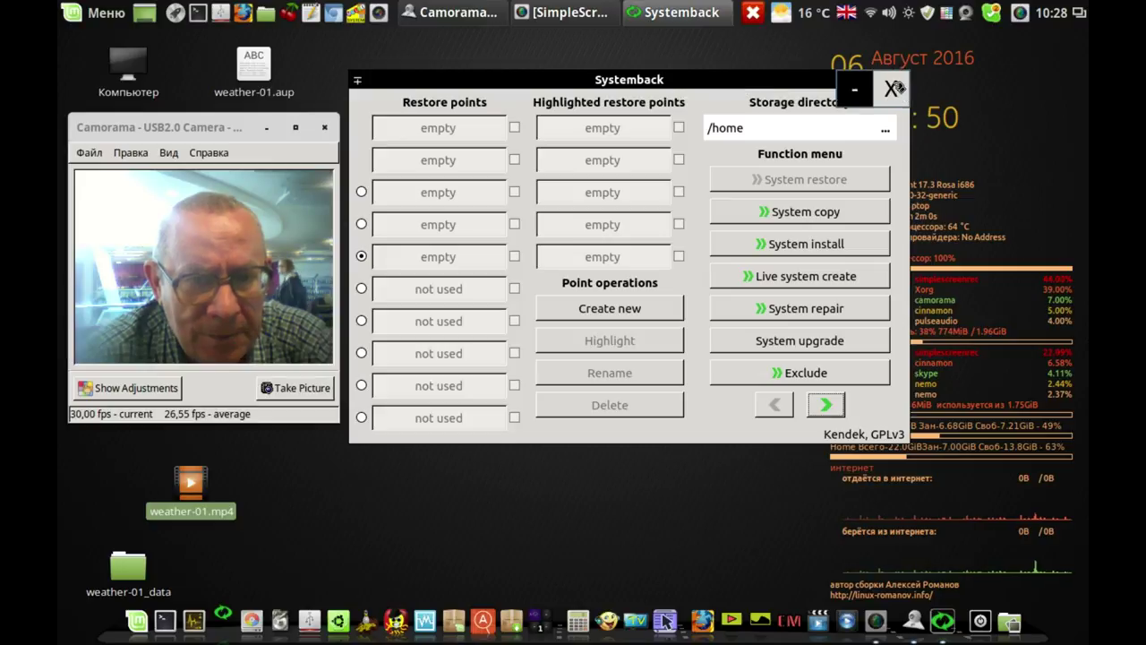
click(894, 83)
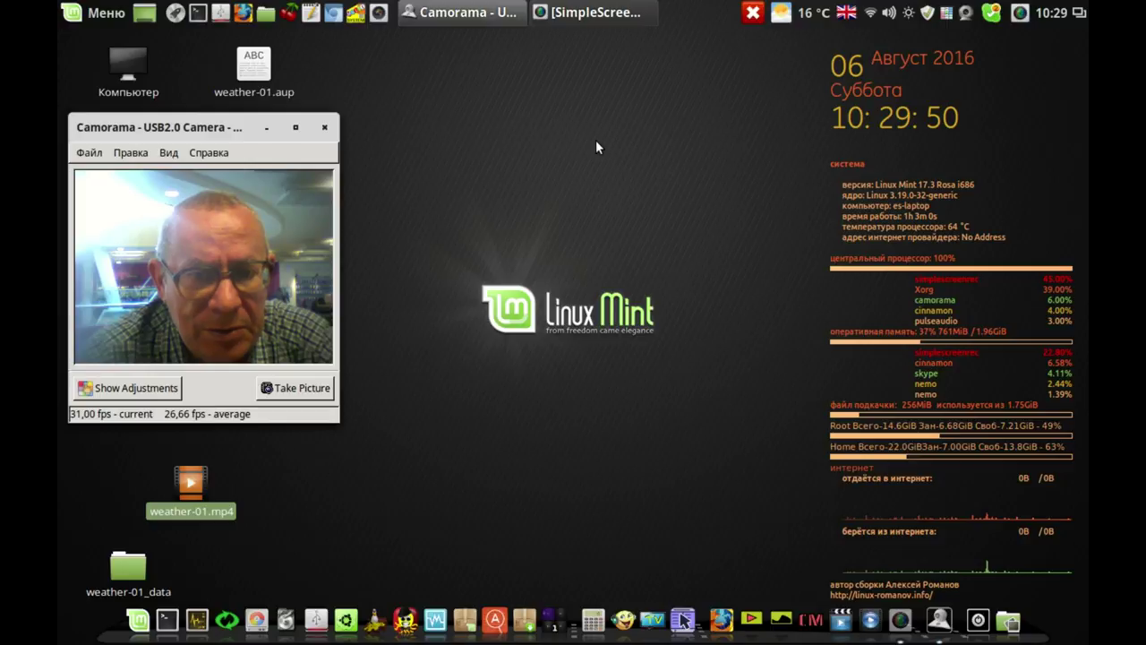
Step: Open the notes in CherryTree and collapse the branches "Команды для терминала Linux" and "Разное"
click(289, 14)
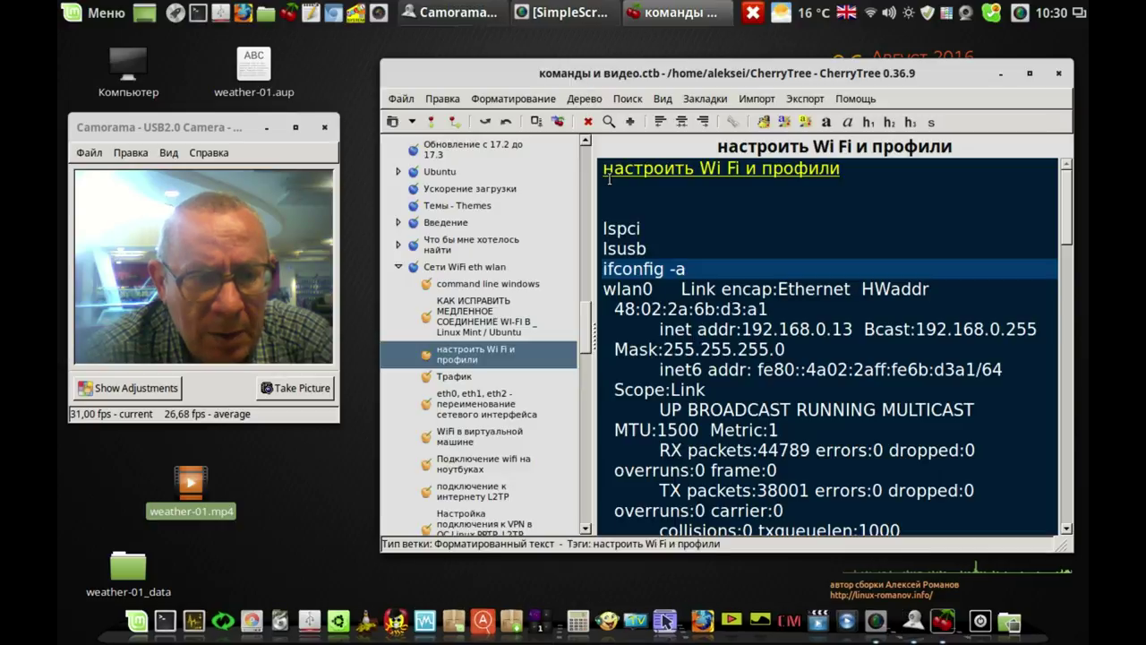
drag(584, 304, 584, 157)
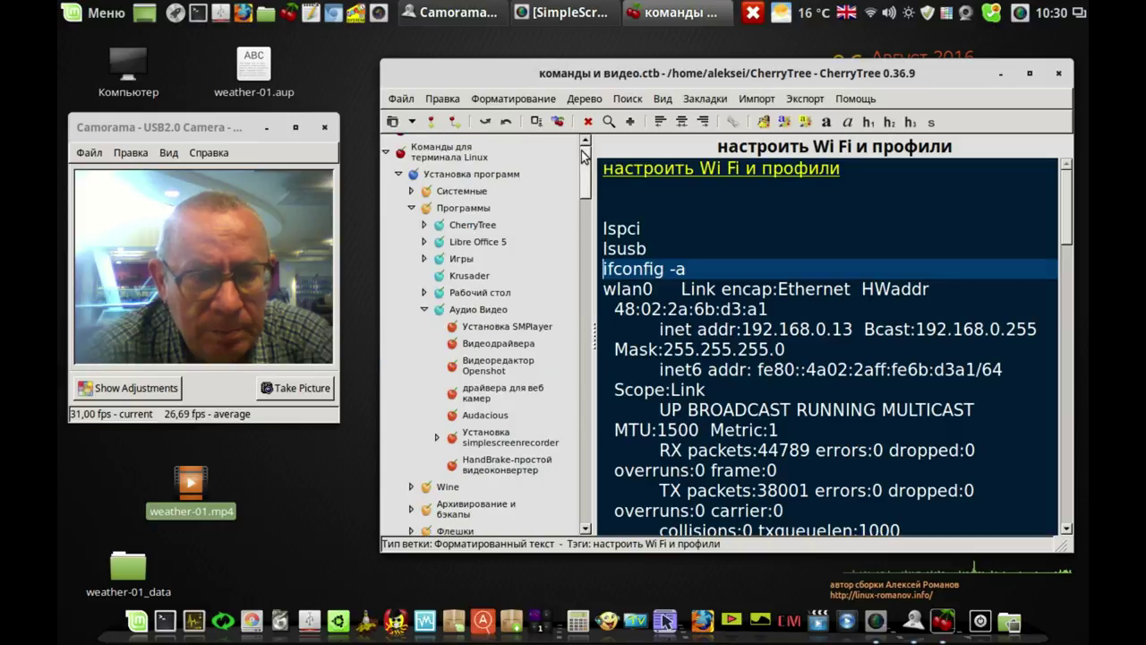
click(386, 153)
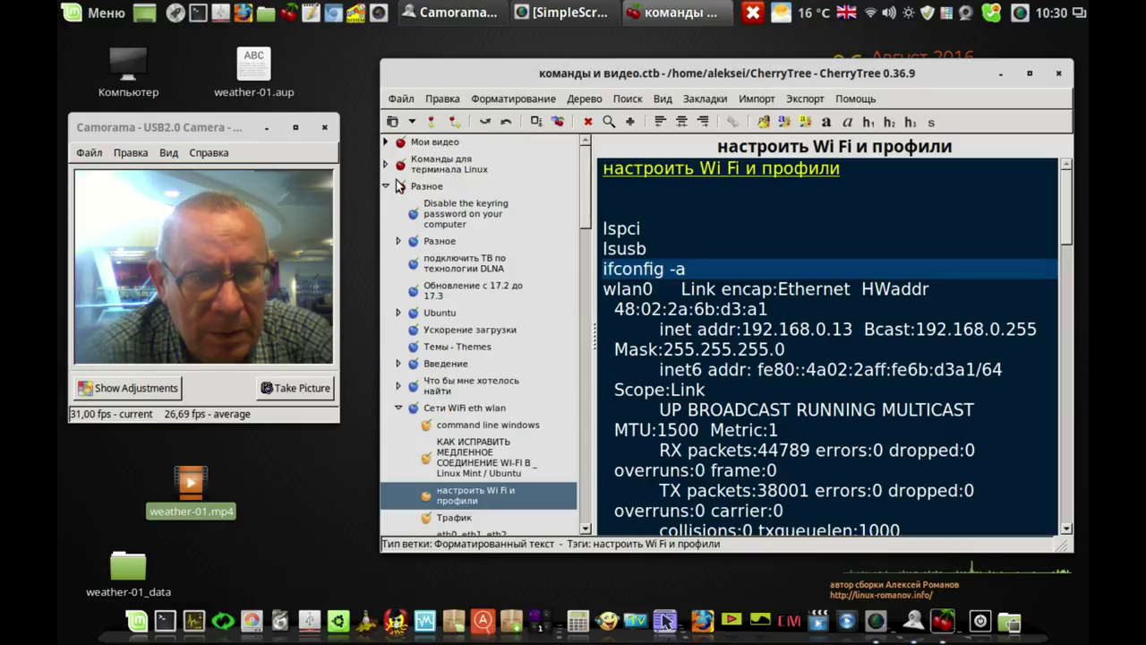
click(386, 185)
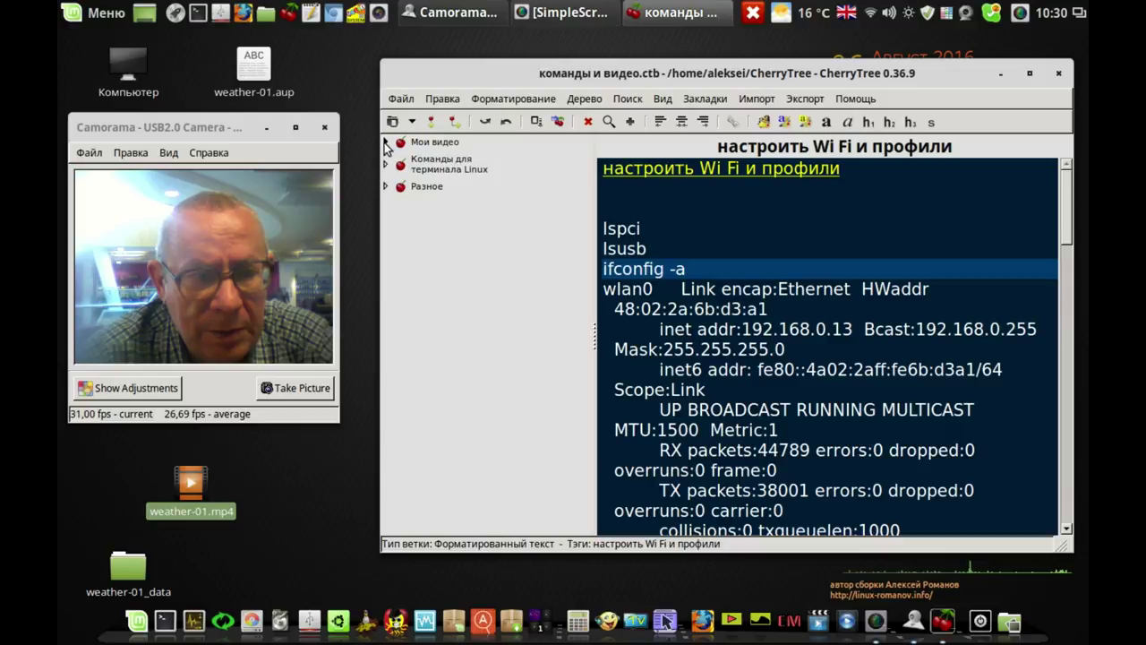
Step: Expand "Мои видео" and its branch "Операционные системы", and open the Linux Mint Cinnamon note
click(386, 142)
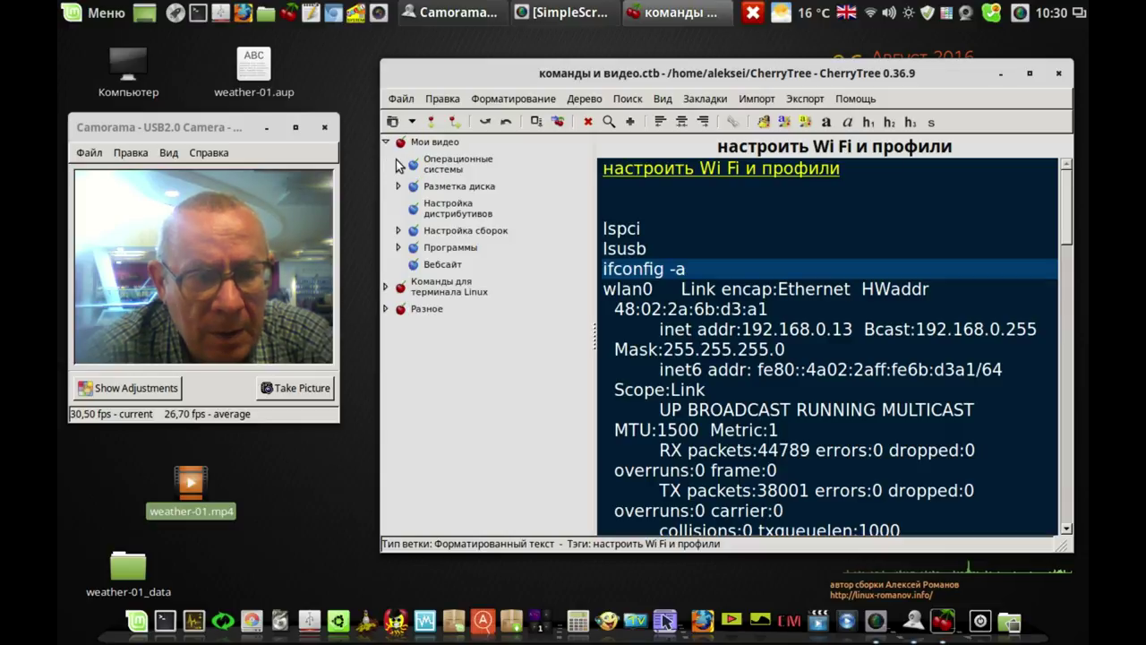
click(398, 164)
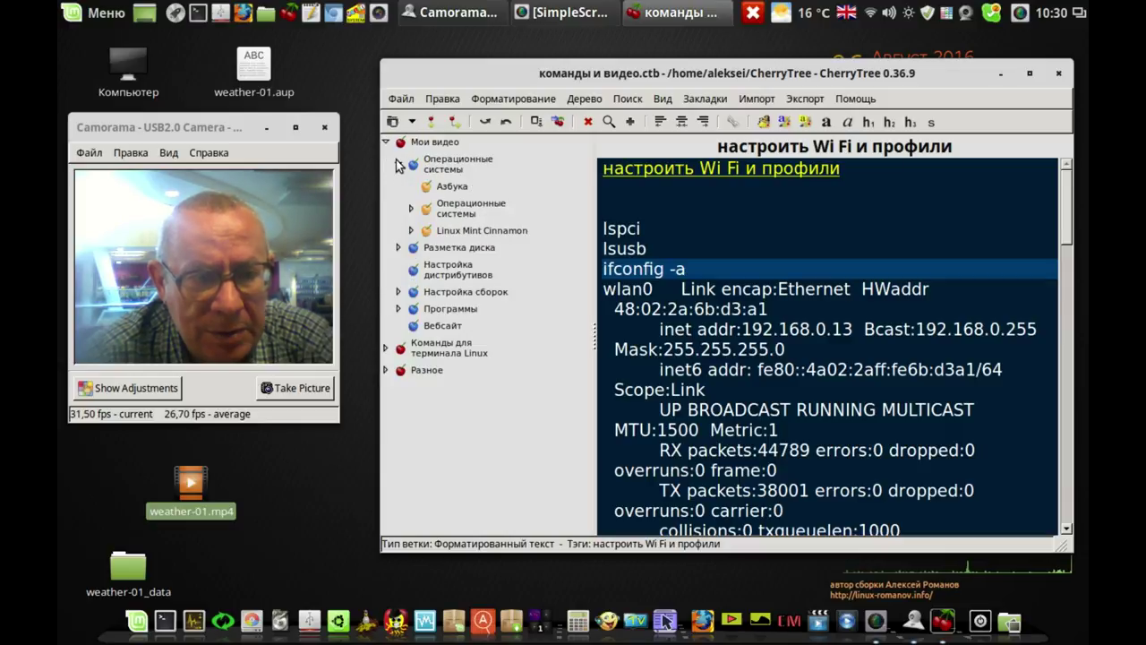
click(462, 232)
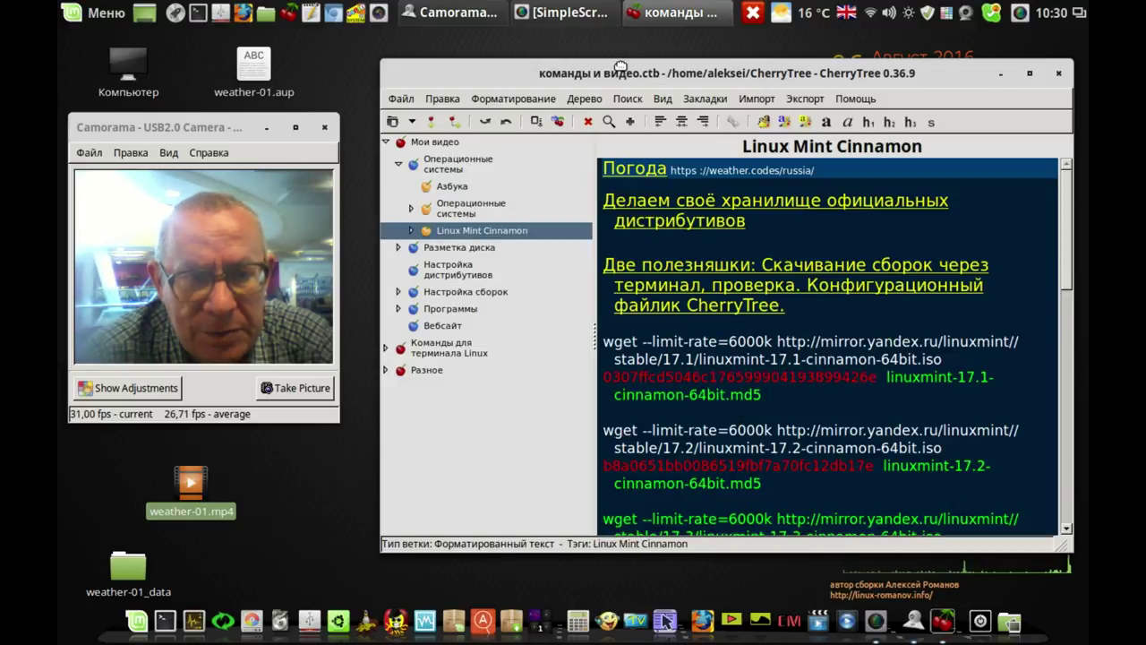
Step: Highlight the wget commands for the 64-bit and 32-bit Linux Mint 17.2 Cinnamon images in the note, and close CherryTree
drag(620, 67, 591, 57)
drag(1036, 219, 1037, 268)
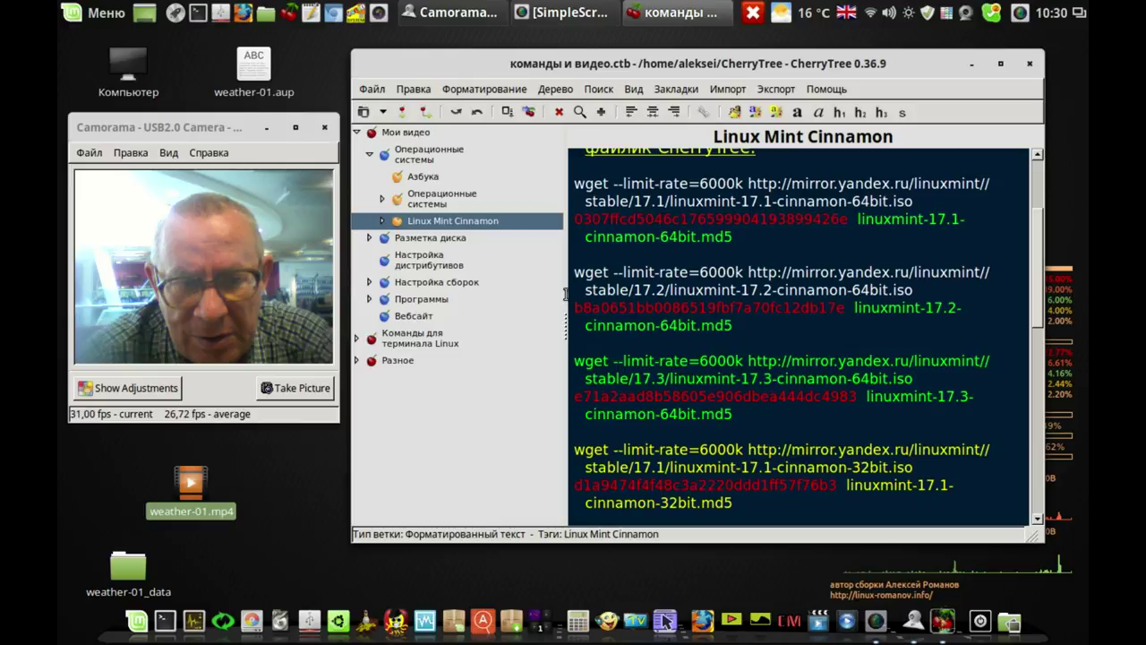
click(704, 293)
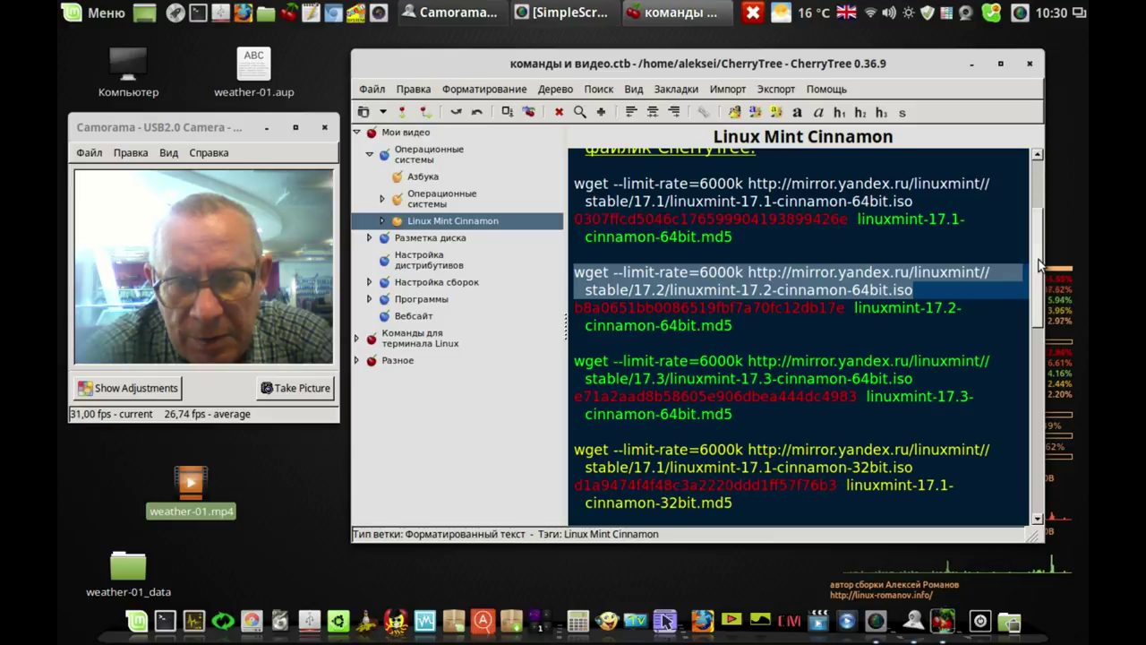
drag(1041, 265, 1048, 298)
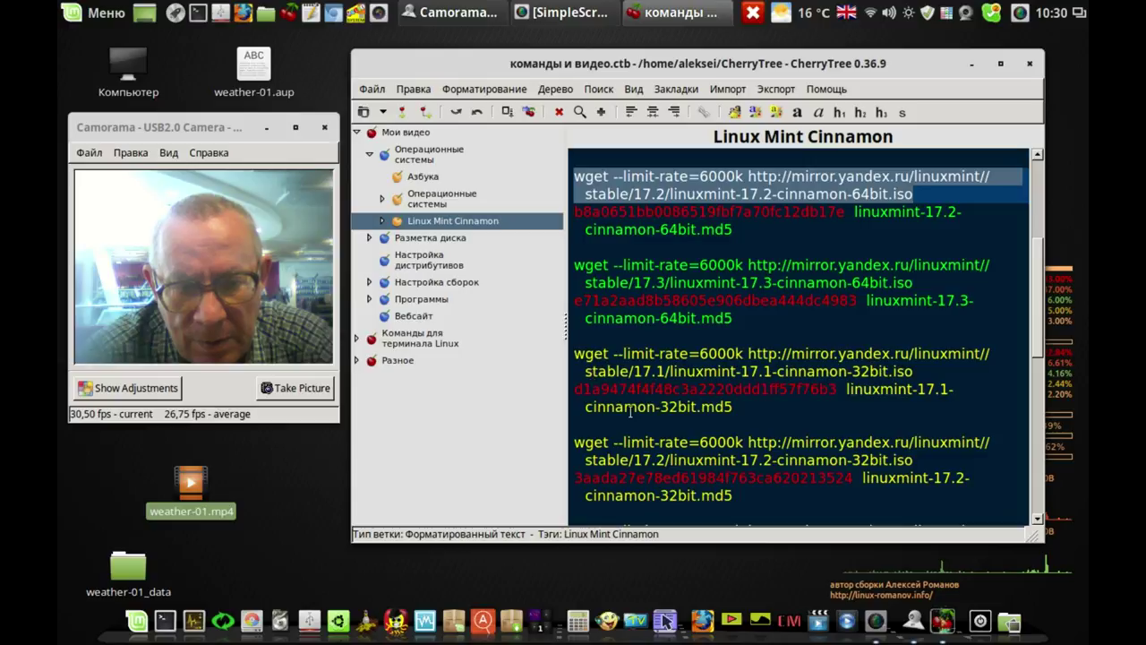
drag(574, 442, 946, 464)
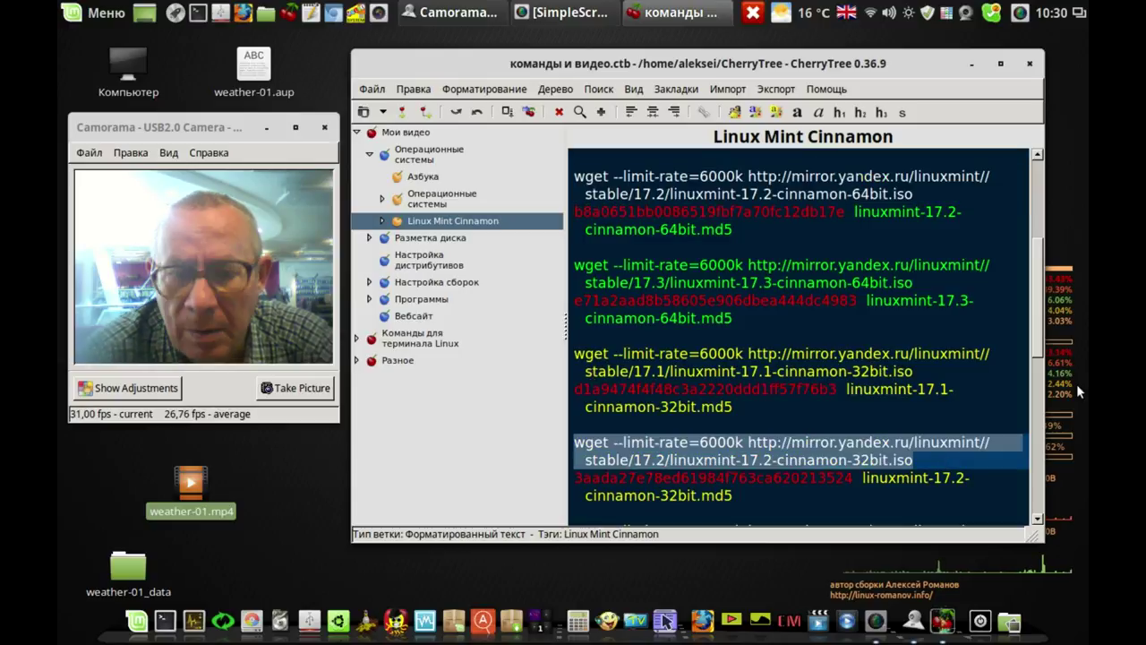
scroll(1037, 331, down, 2)
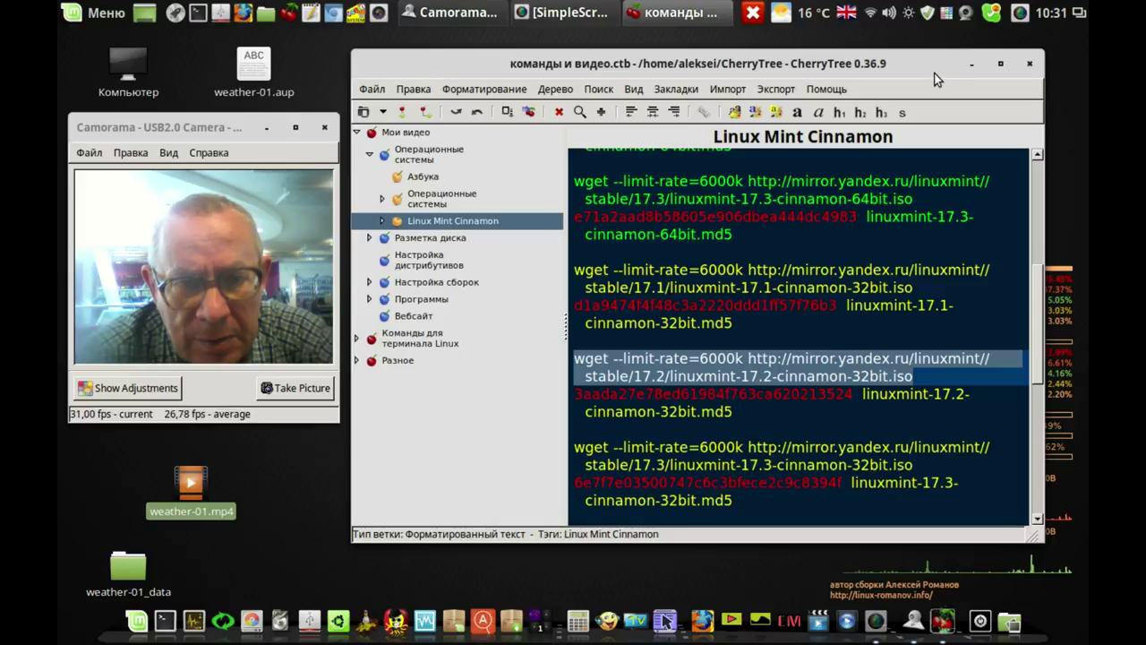
click(1031, 64)
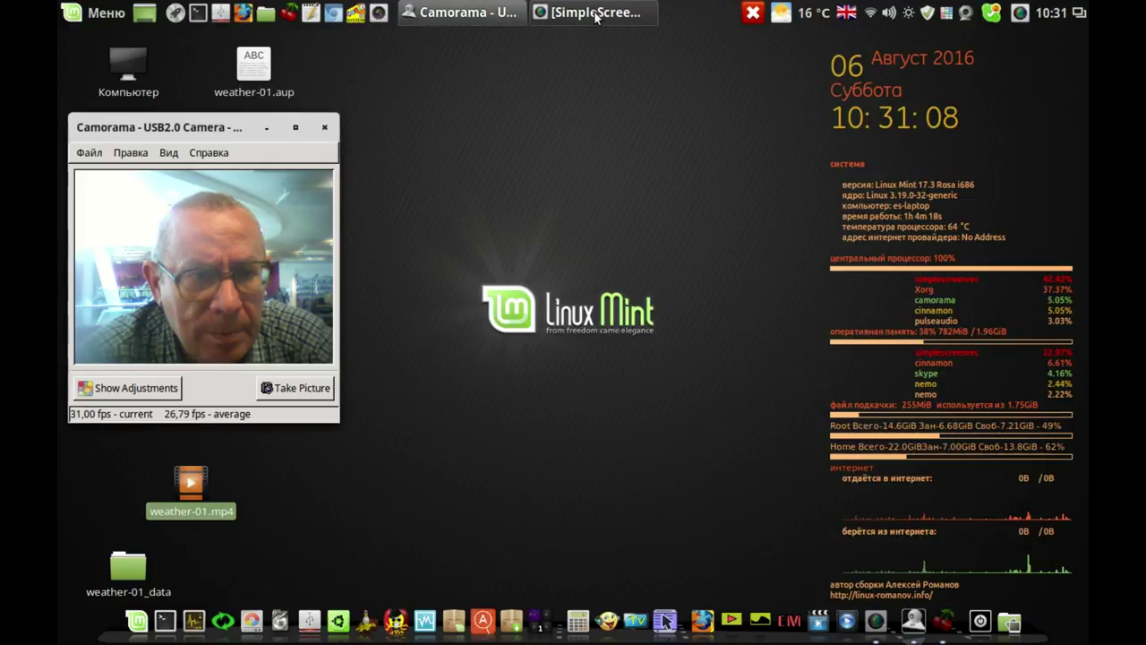
Step: Pause and resume the recording in SimpleScreenRecorder, and minimise its window to reveal the linux-romanov.info page in Chromium
click(595, 13)
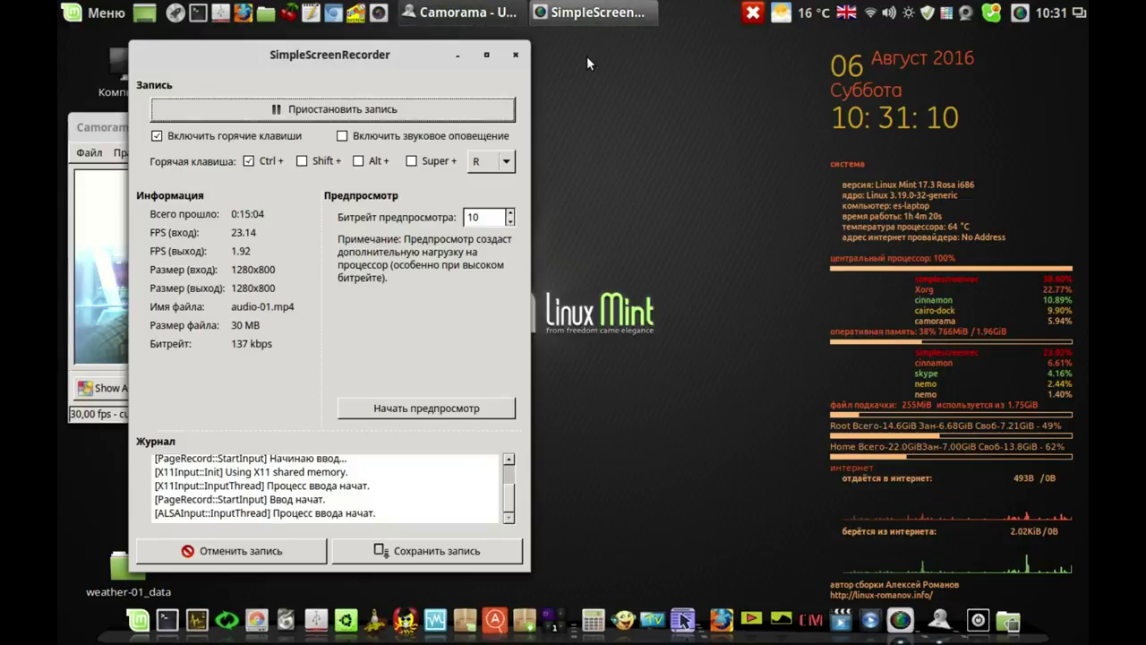
click(402, 104)
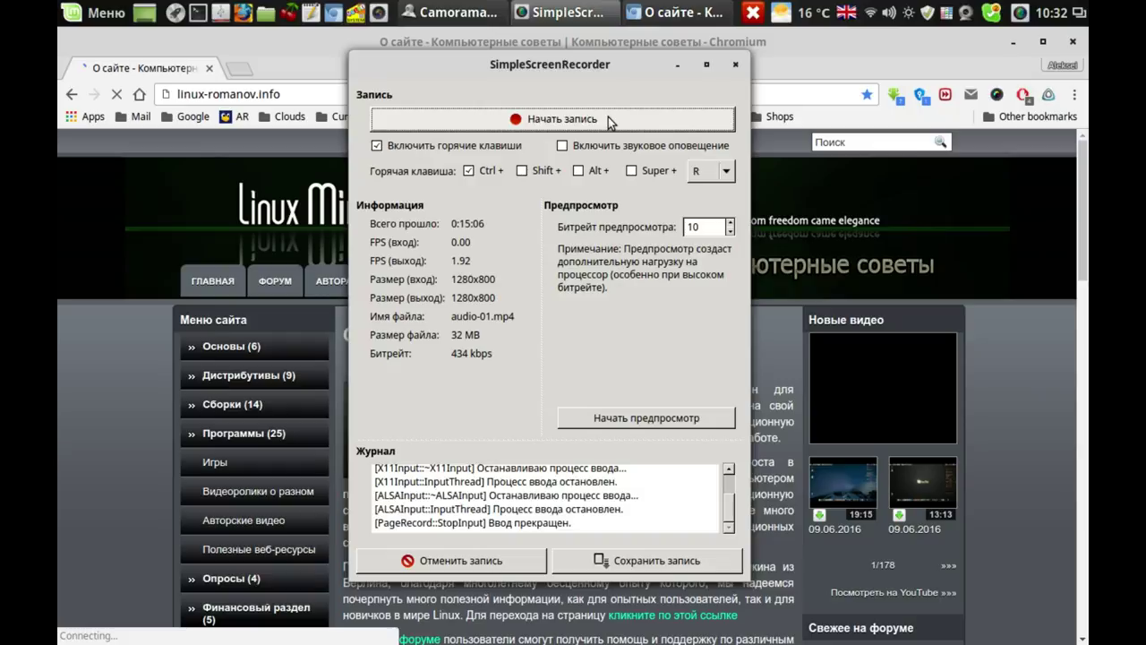
click(609, 119)
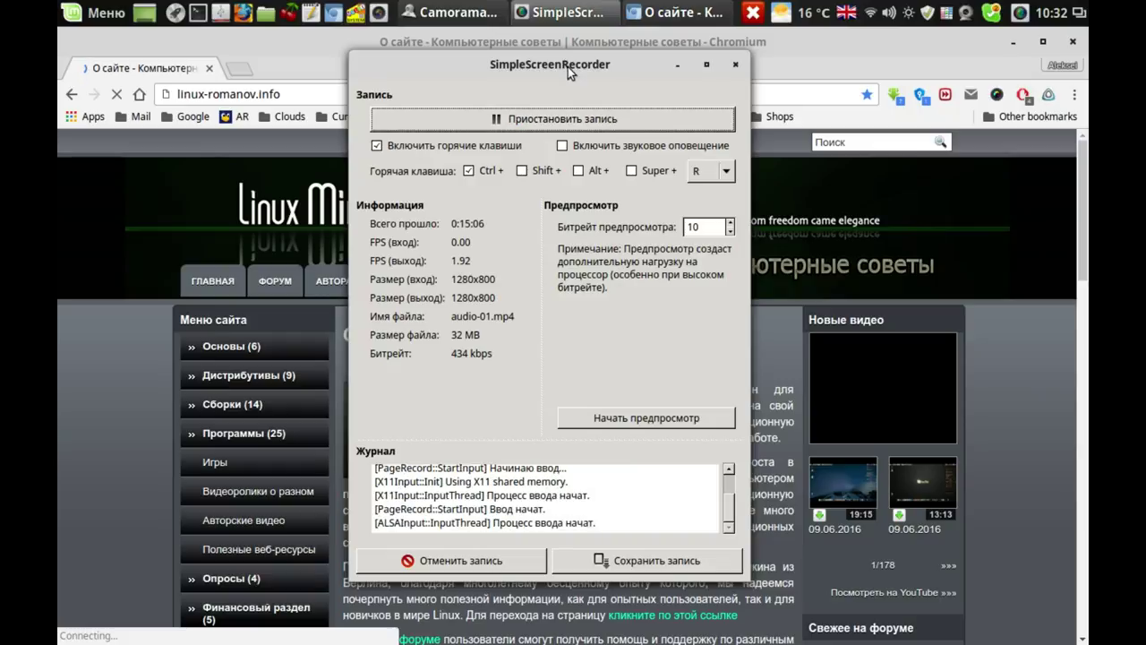
click(679, 65)
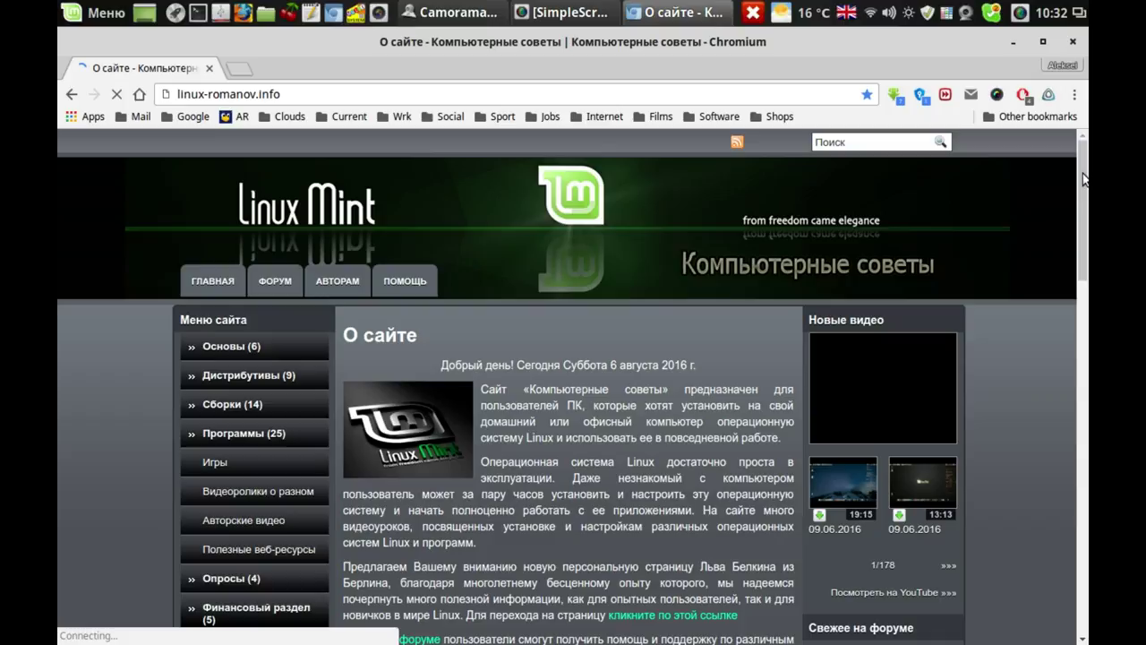
Step: Follow the "команды и видео.ctb" link to its MEGA folder and start a standard download of "команды и видео 2 автора.ctb"
drag(1081, 175, 705, 225)
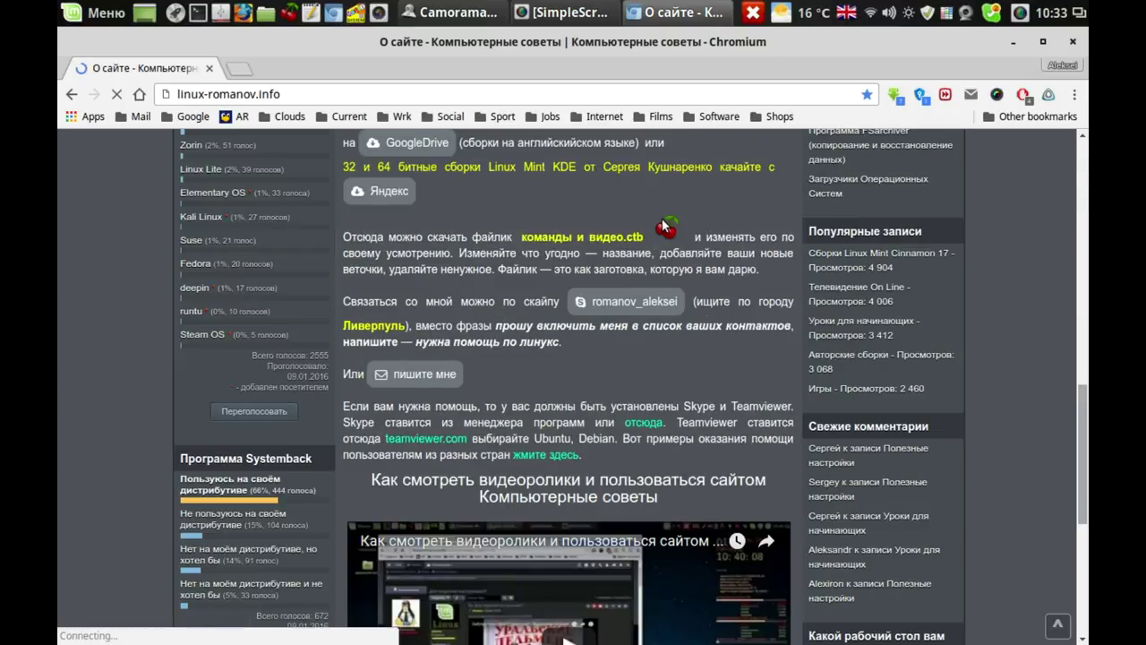
click(617, 240)
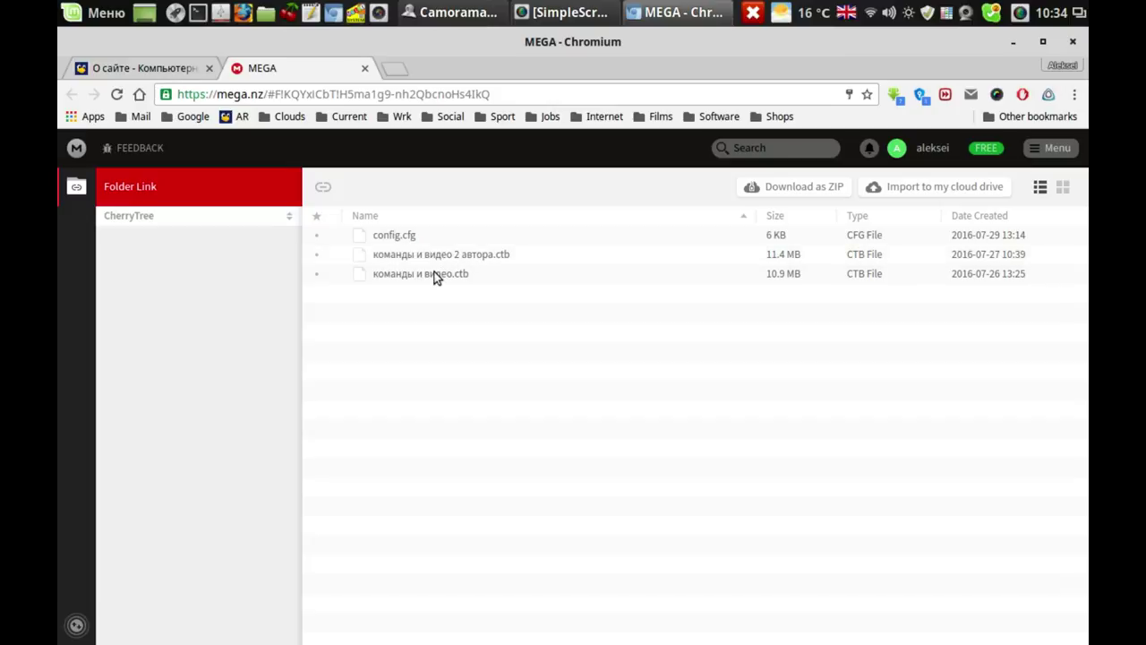
click(462, 258)
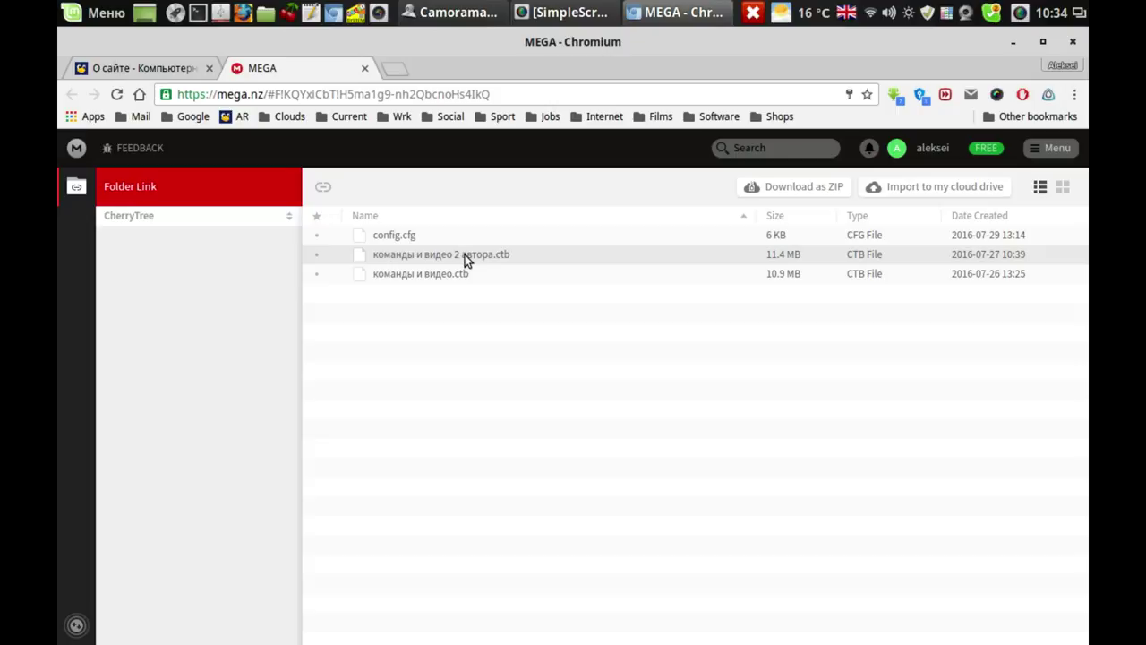
right_click(465, 254)
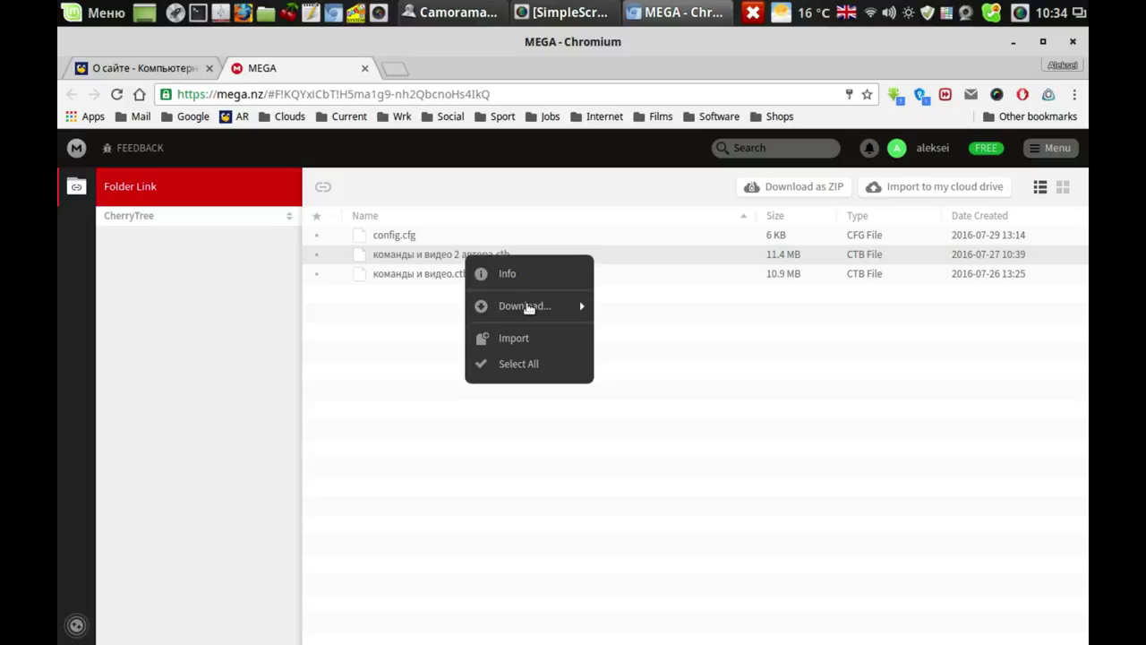
mouse_move(580, 309)
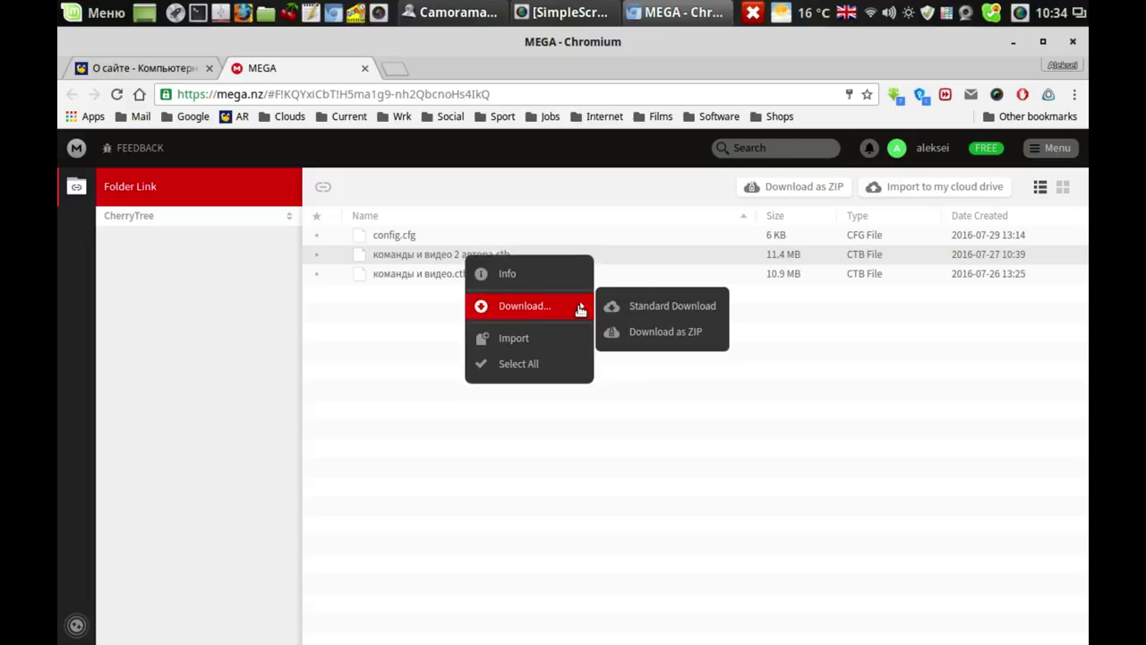
click(696, 308)
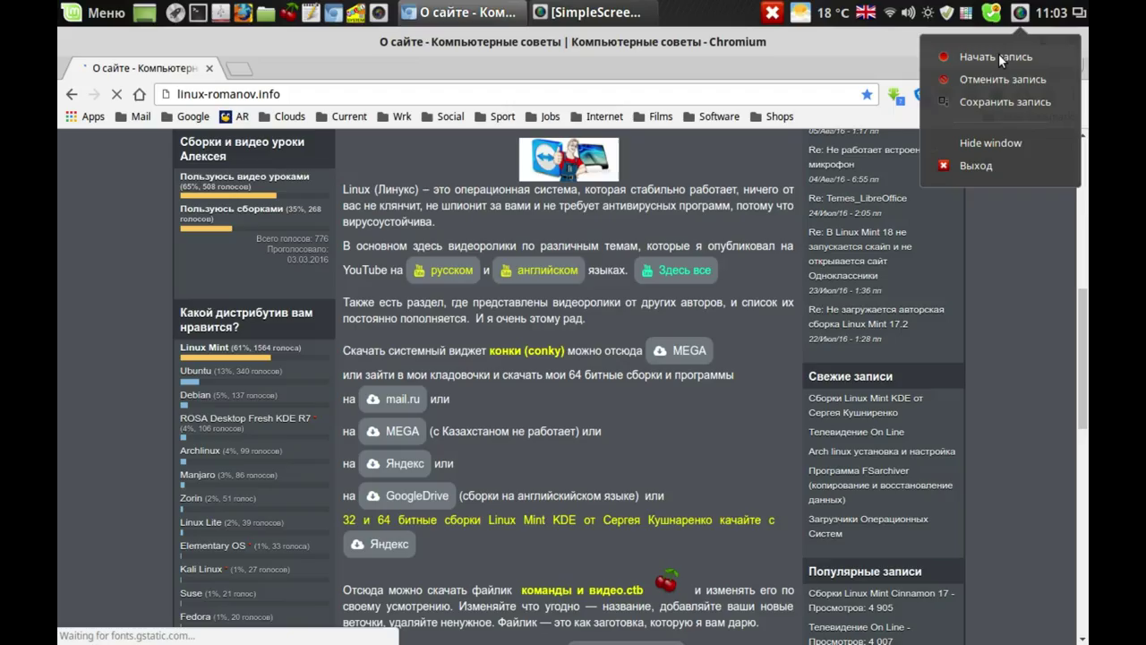
Step: Resume recording and open the MEGA storage link for the 64-bit builds, pausing the recording while the folder loads
click(998, 53)
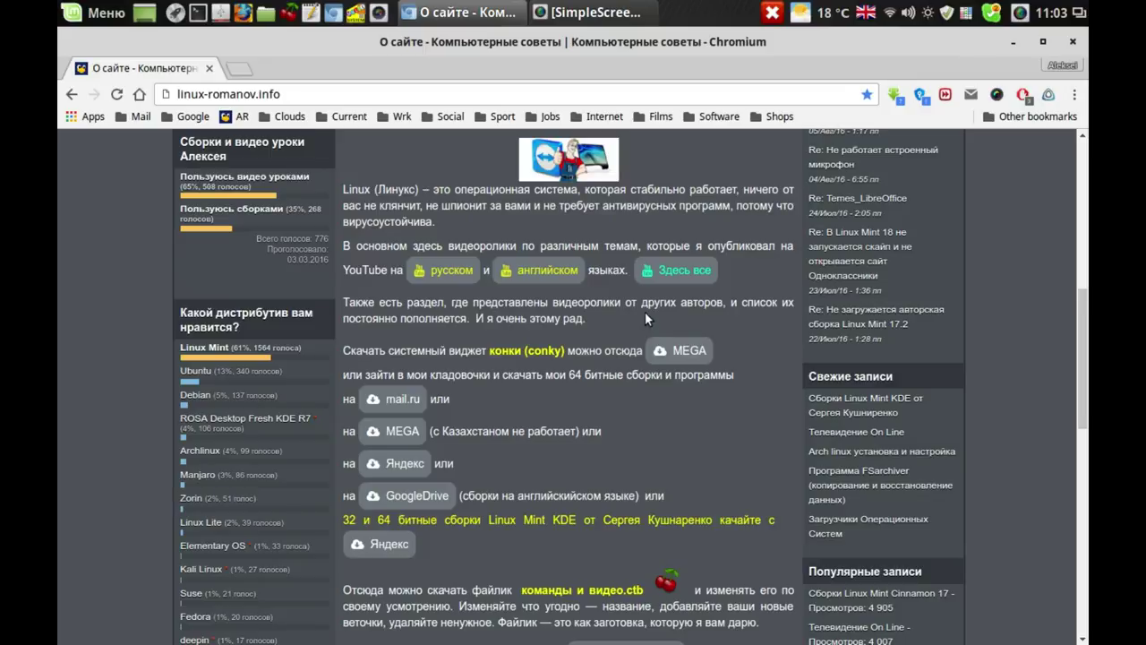
click(398, 432)
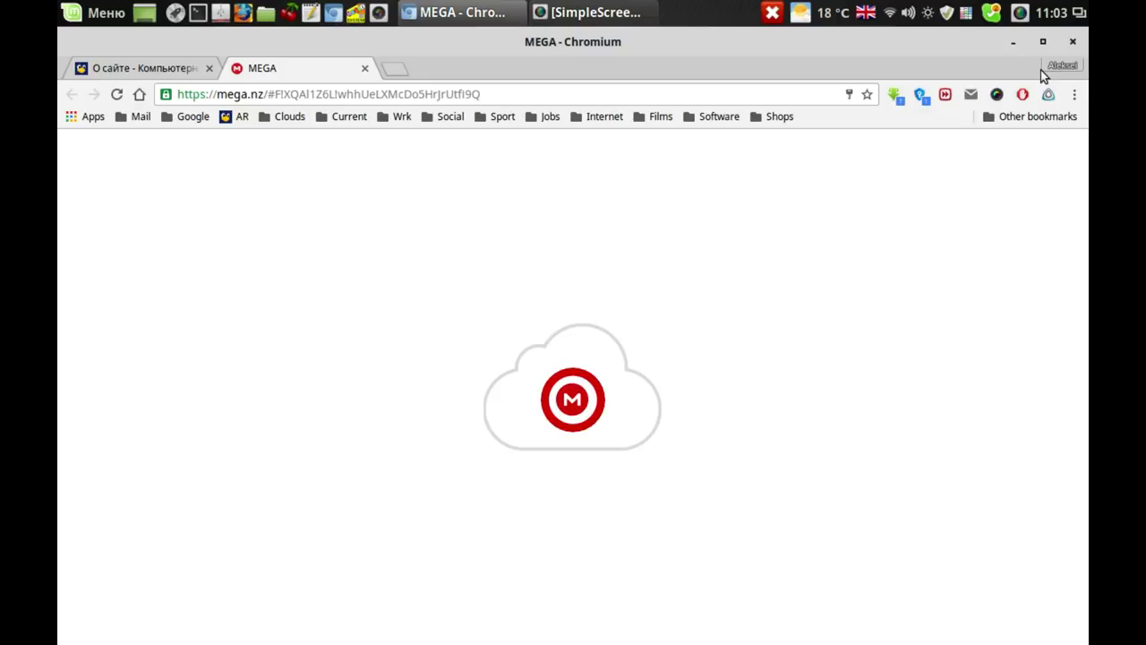
click(1020, 13)
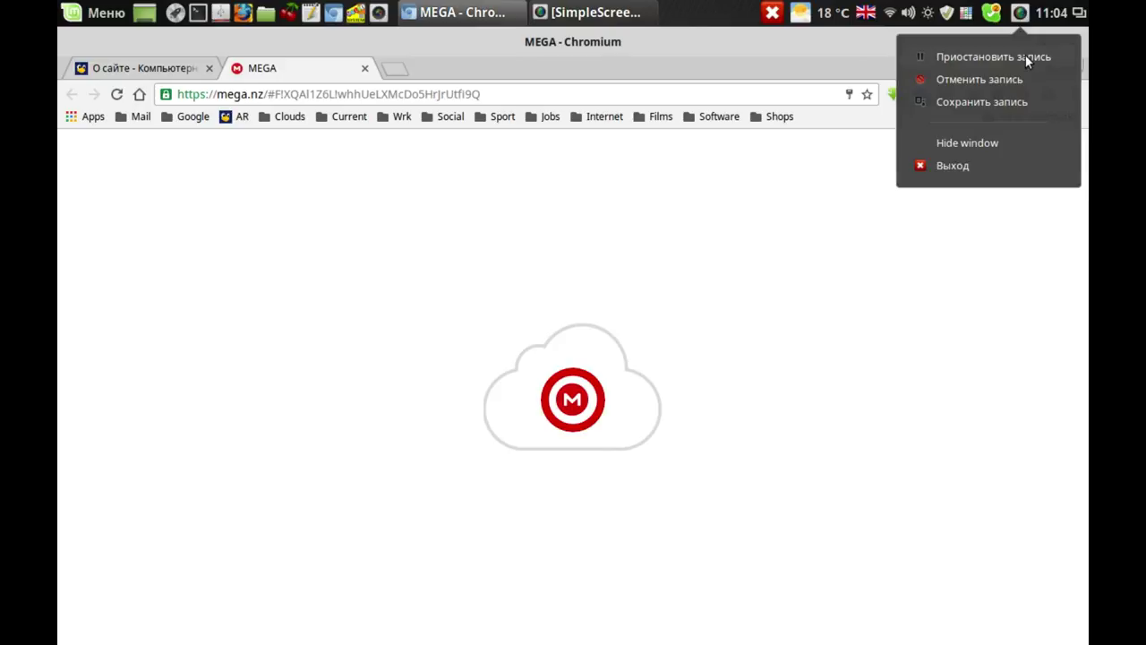
click(1026, 56)
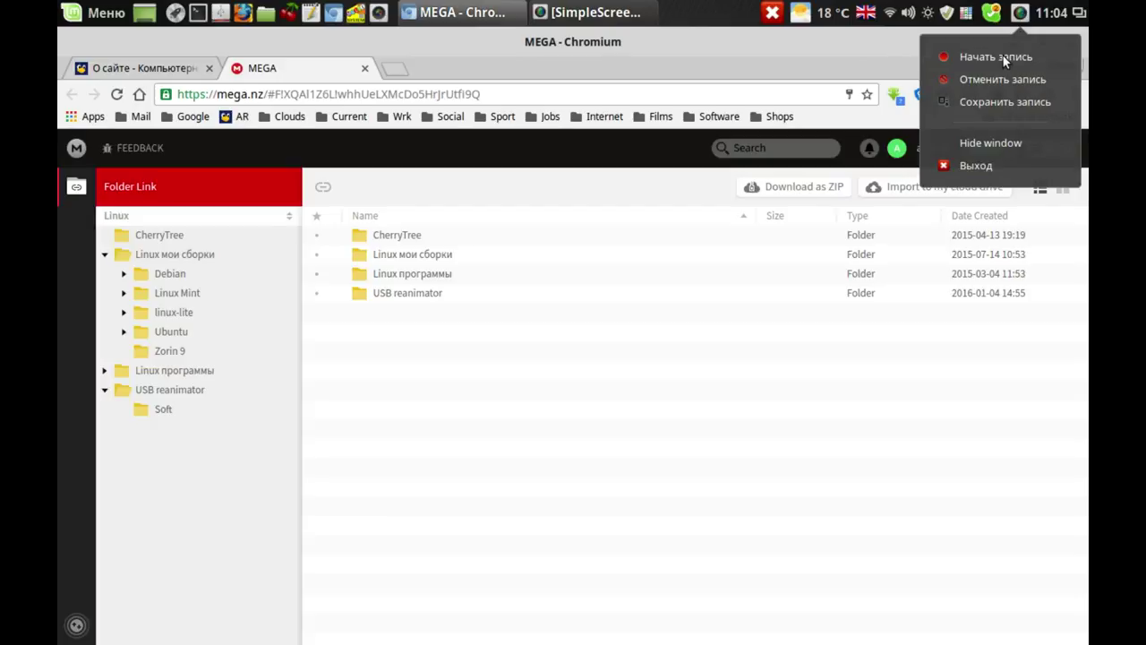
click(1003, 56)
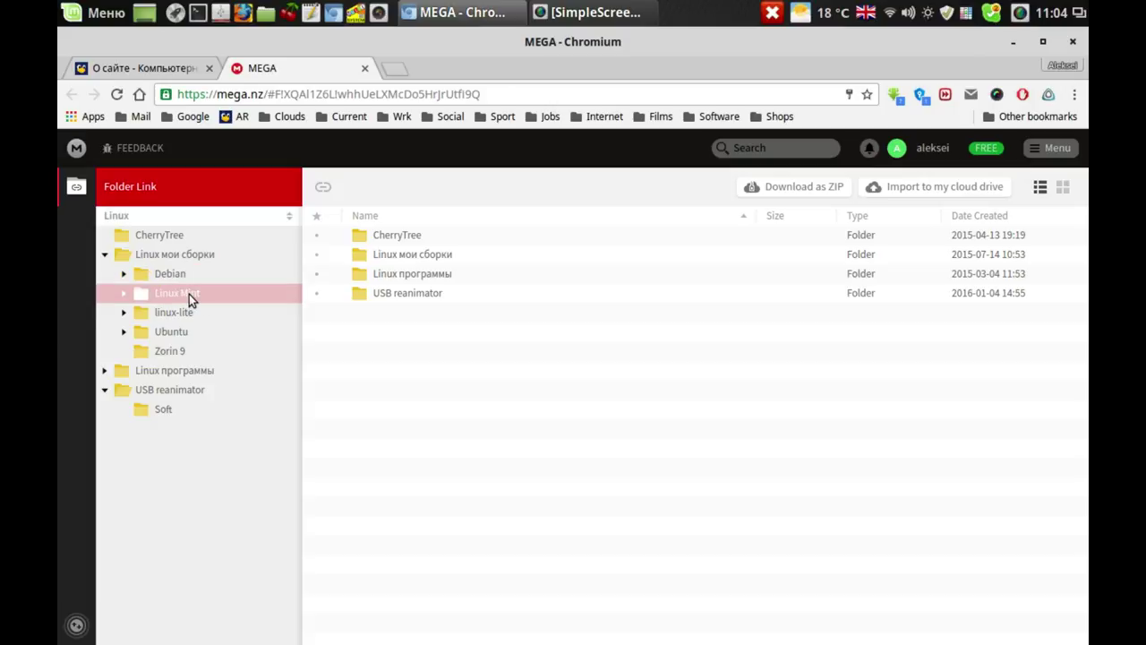
Step: View the linux-mint-cinnamon-64bit files inside the Linux Mint folder on MEGA, and return to the linux-romanov.info page
click(127, 296)
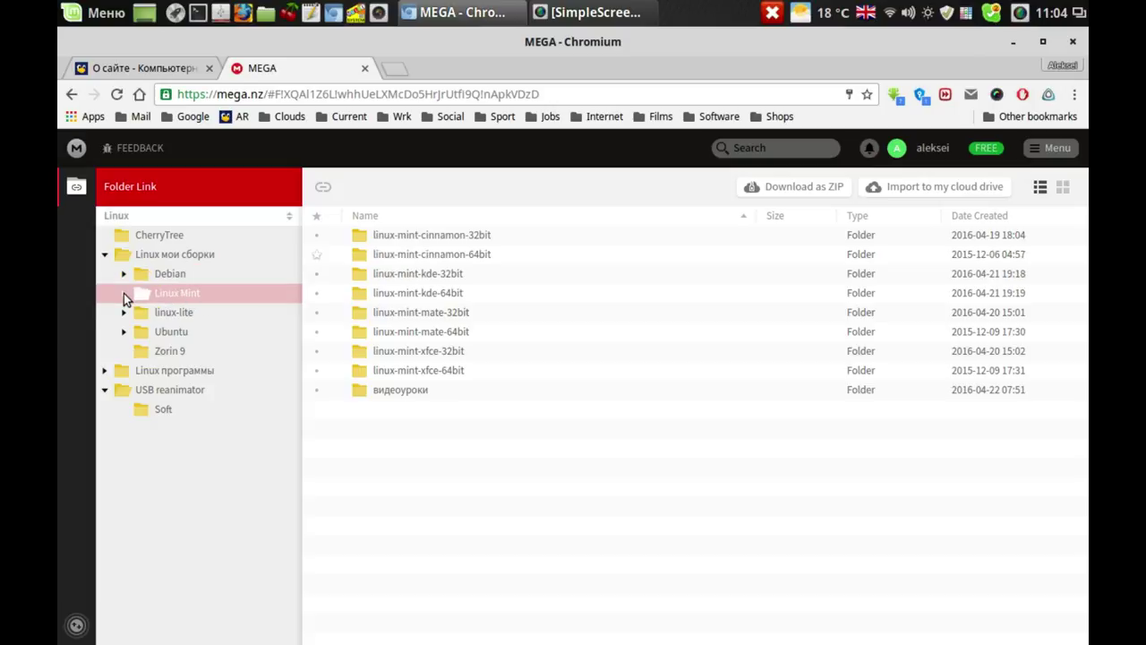
click(132, 297)
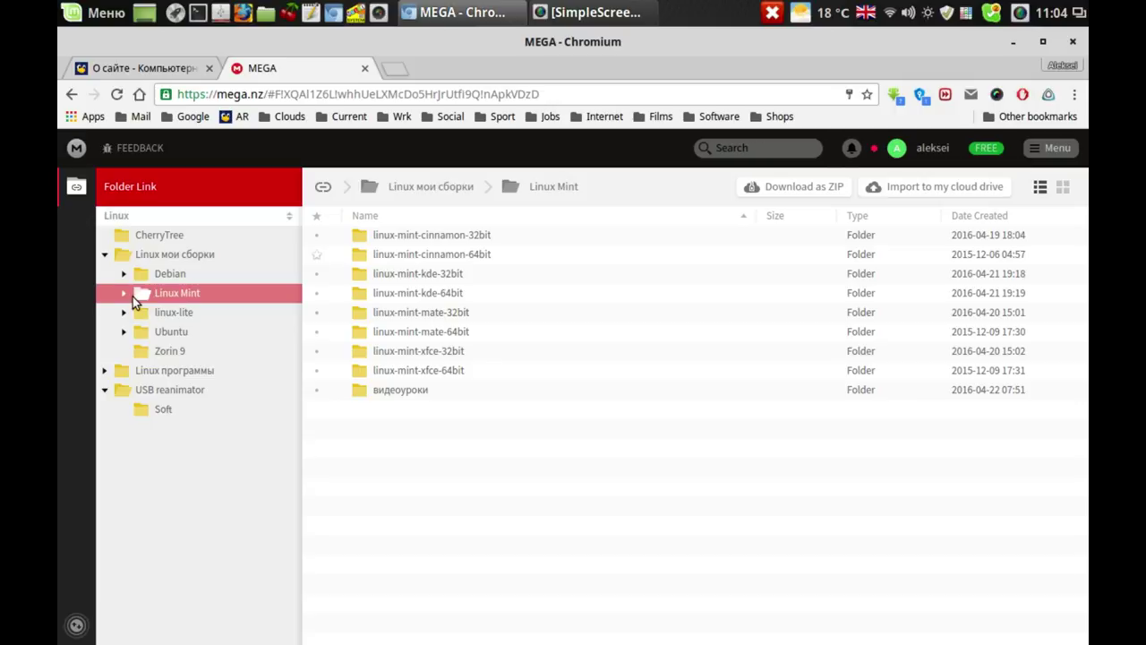
click(125, 295)
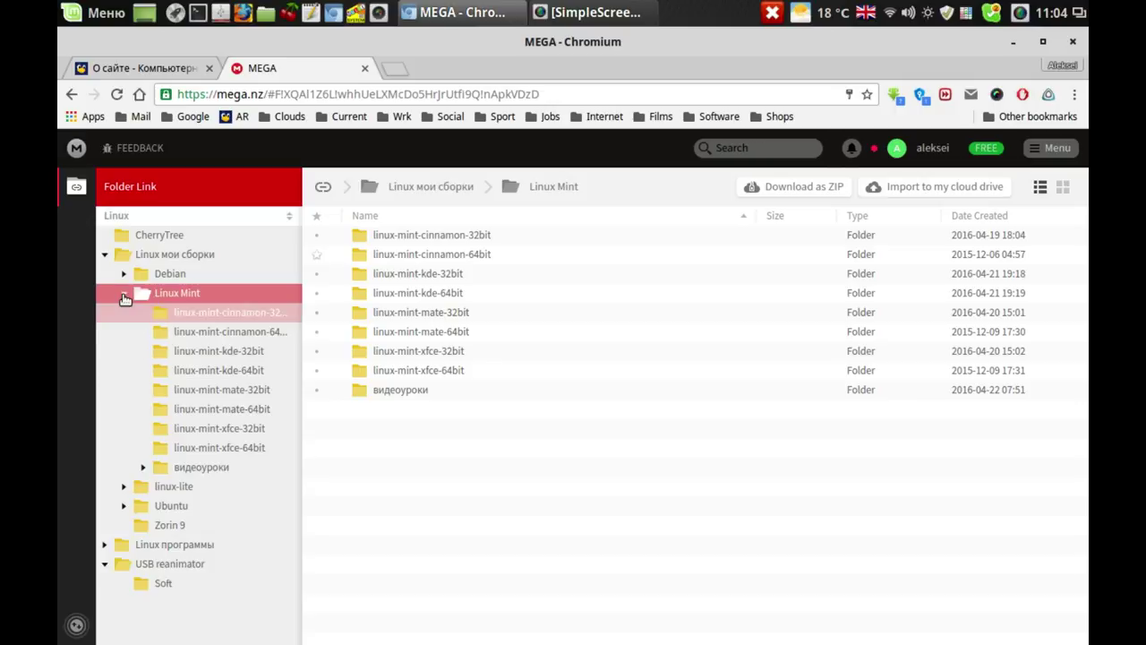
click(229, 331)
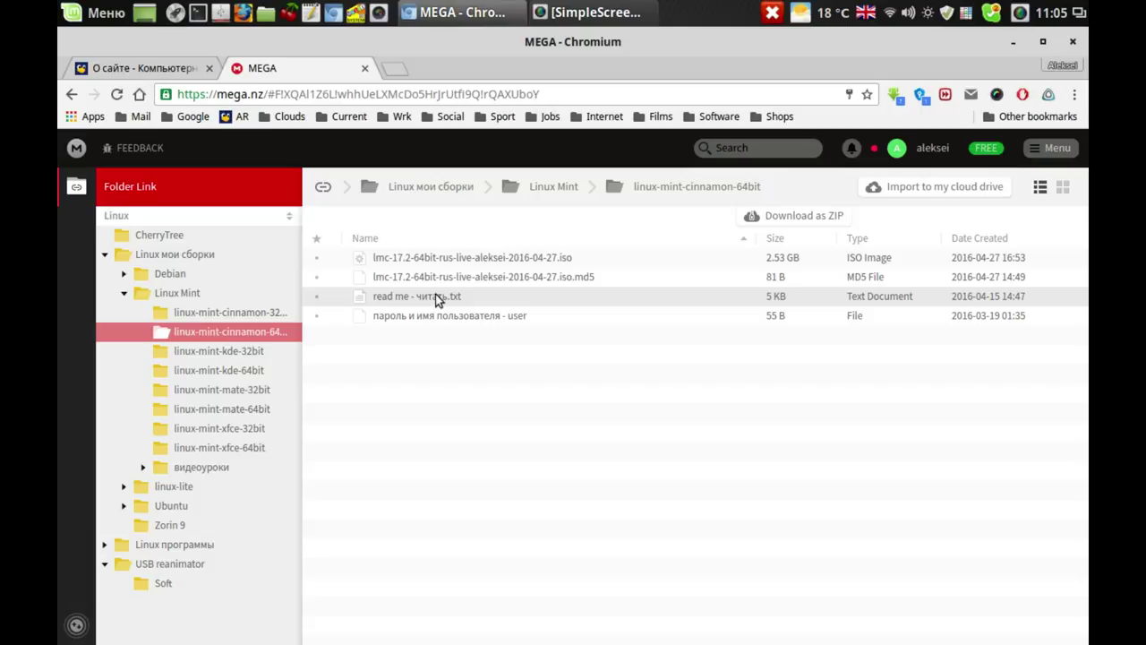
click(166, 68)
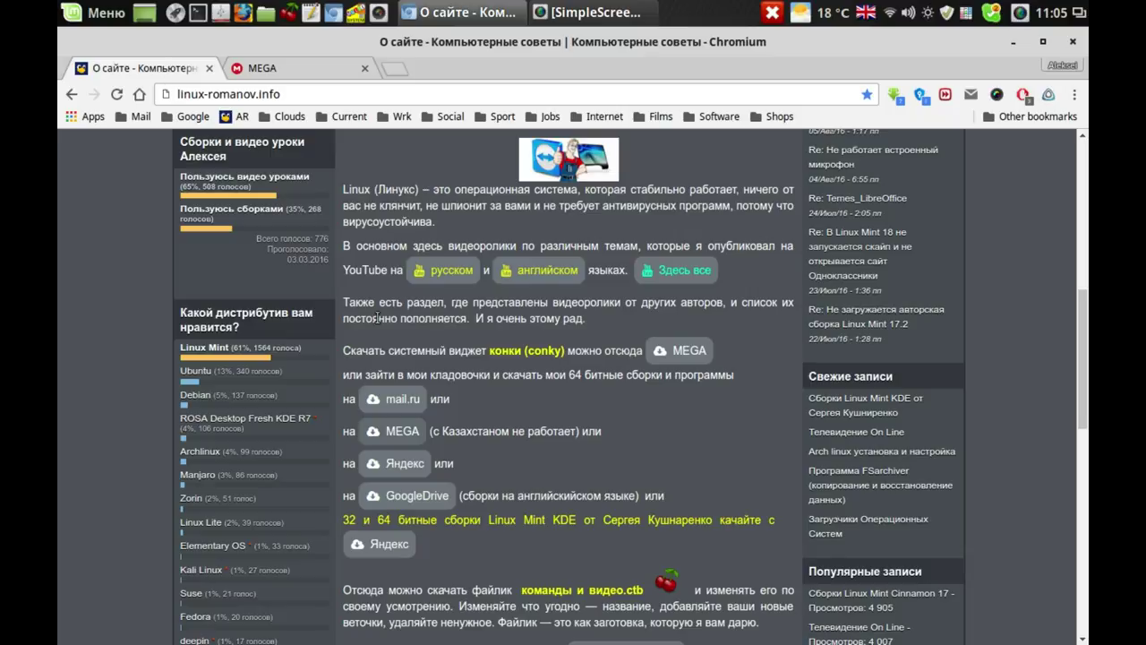